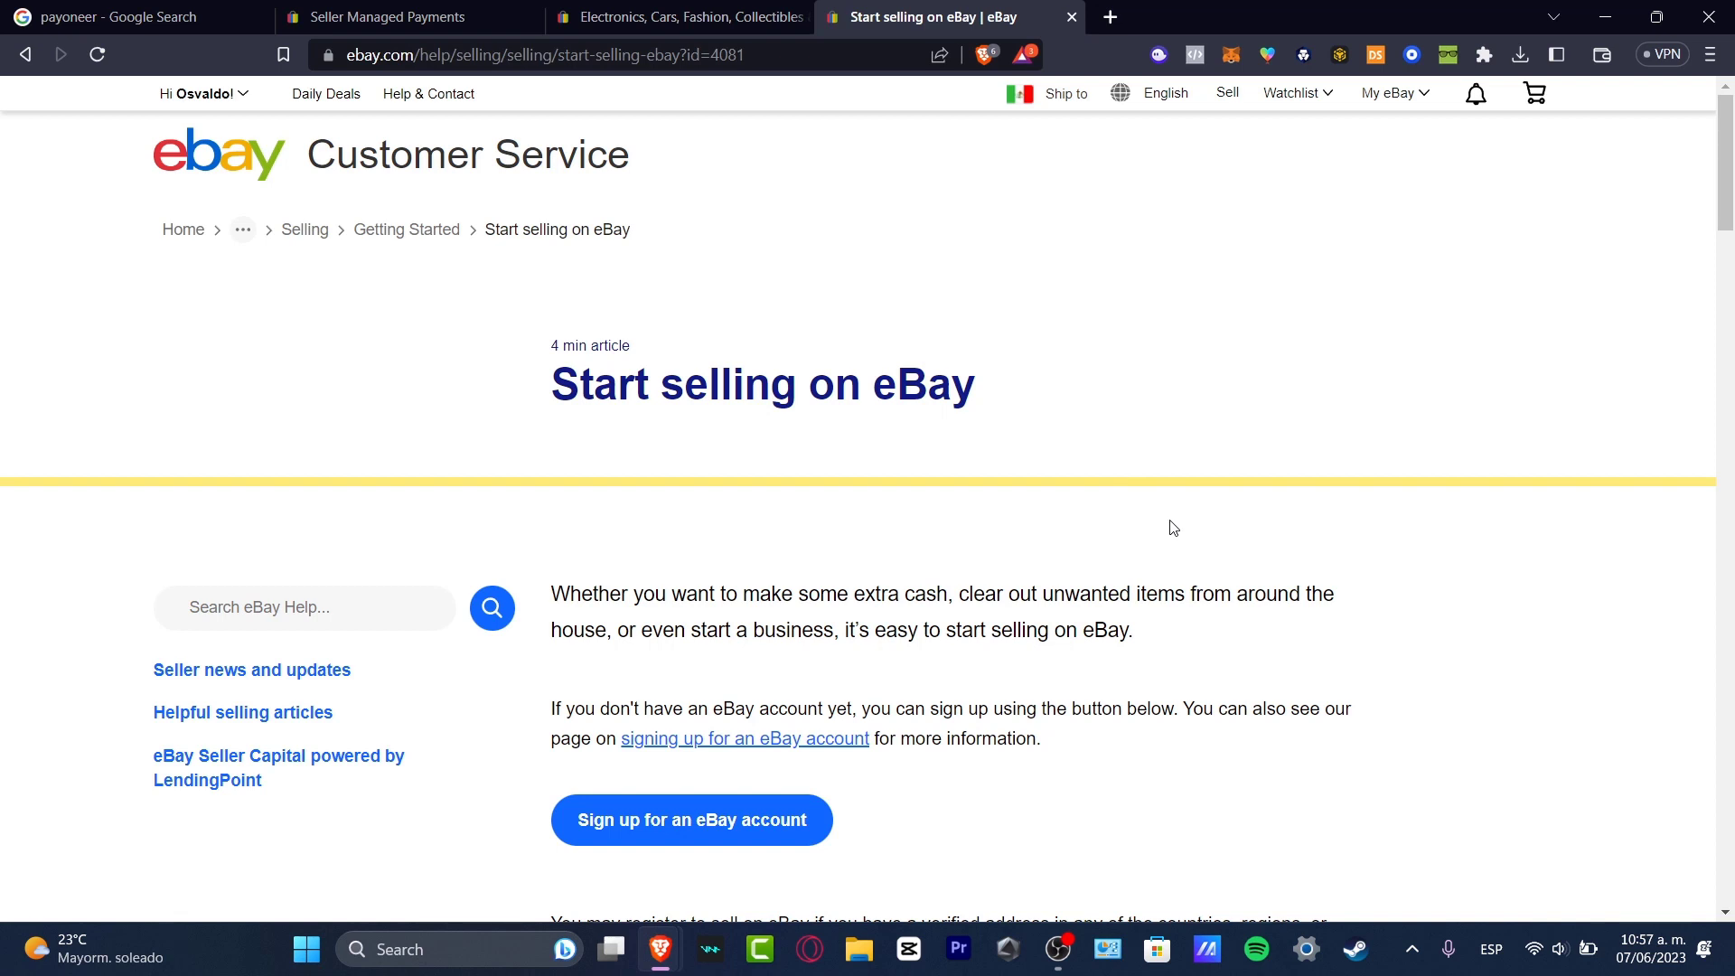
- Return to the Google results, open 'Payoneer - Official Website' and scroll through its perks
click(185, 11)
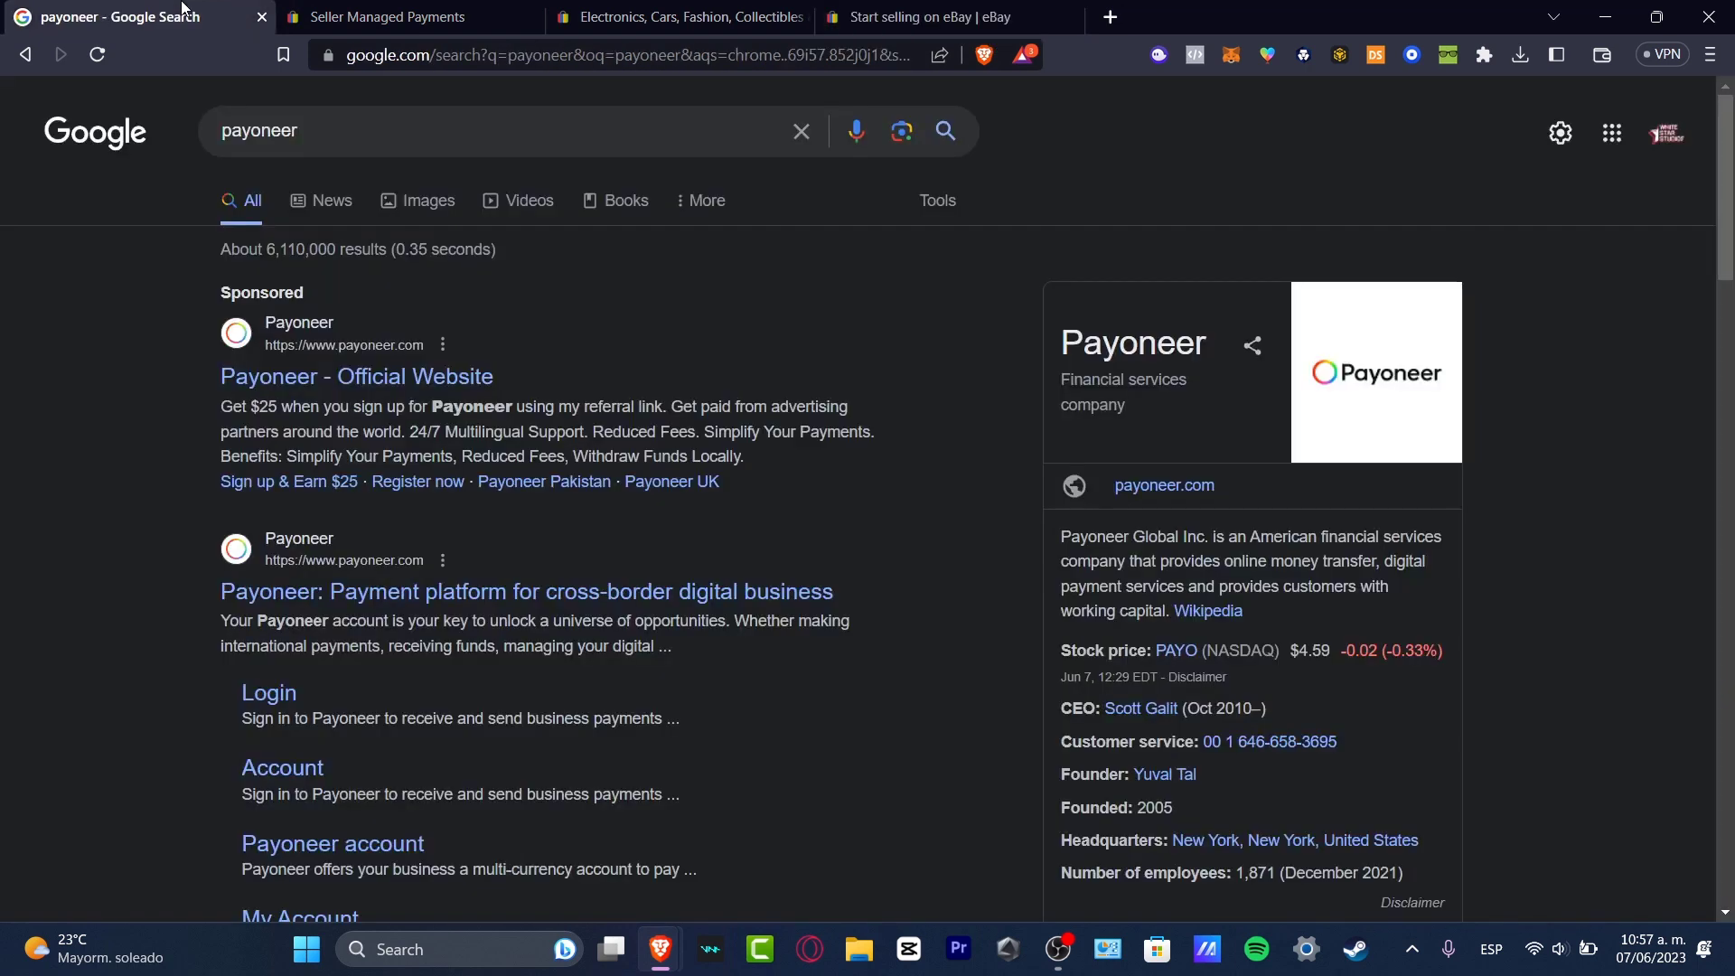
click(463, 369)
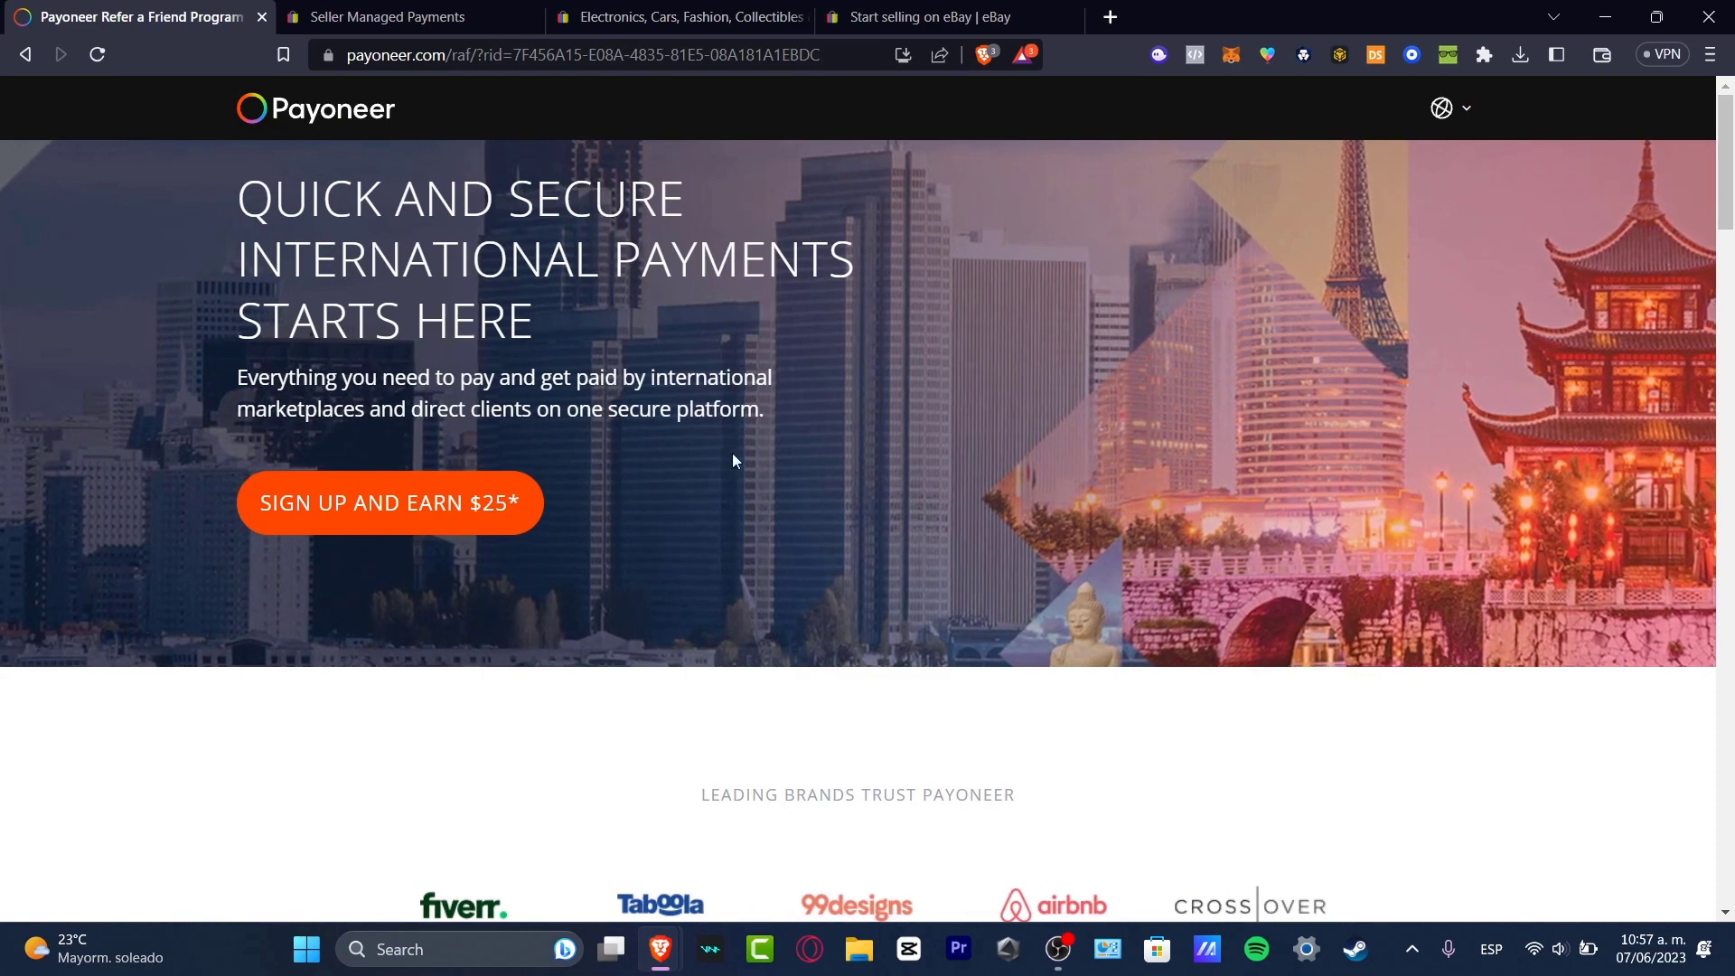
scroll(807, 479, down, 5)
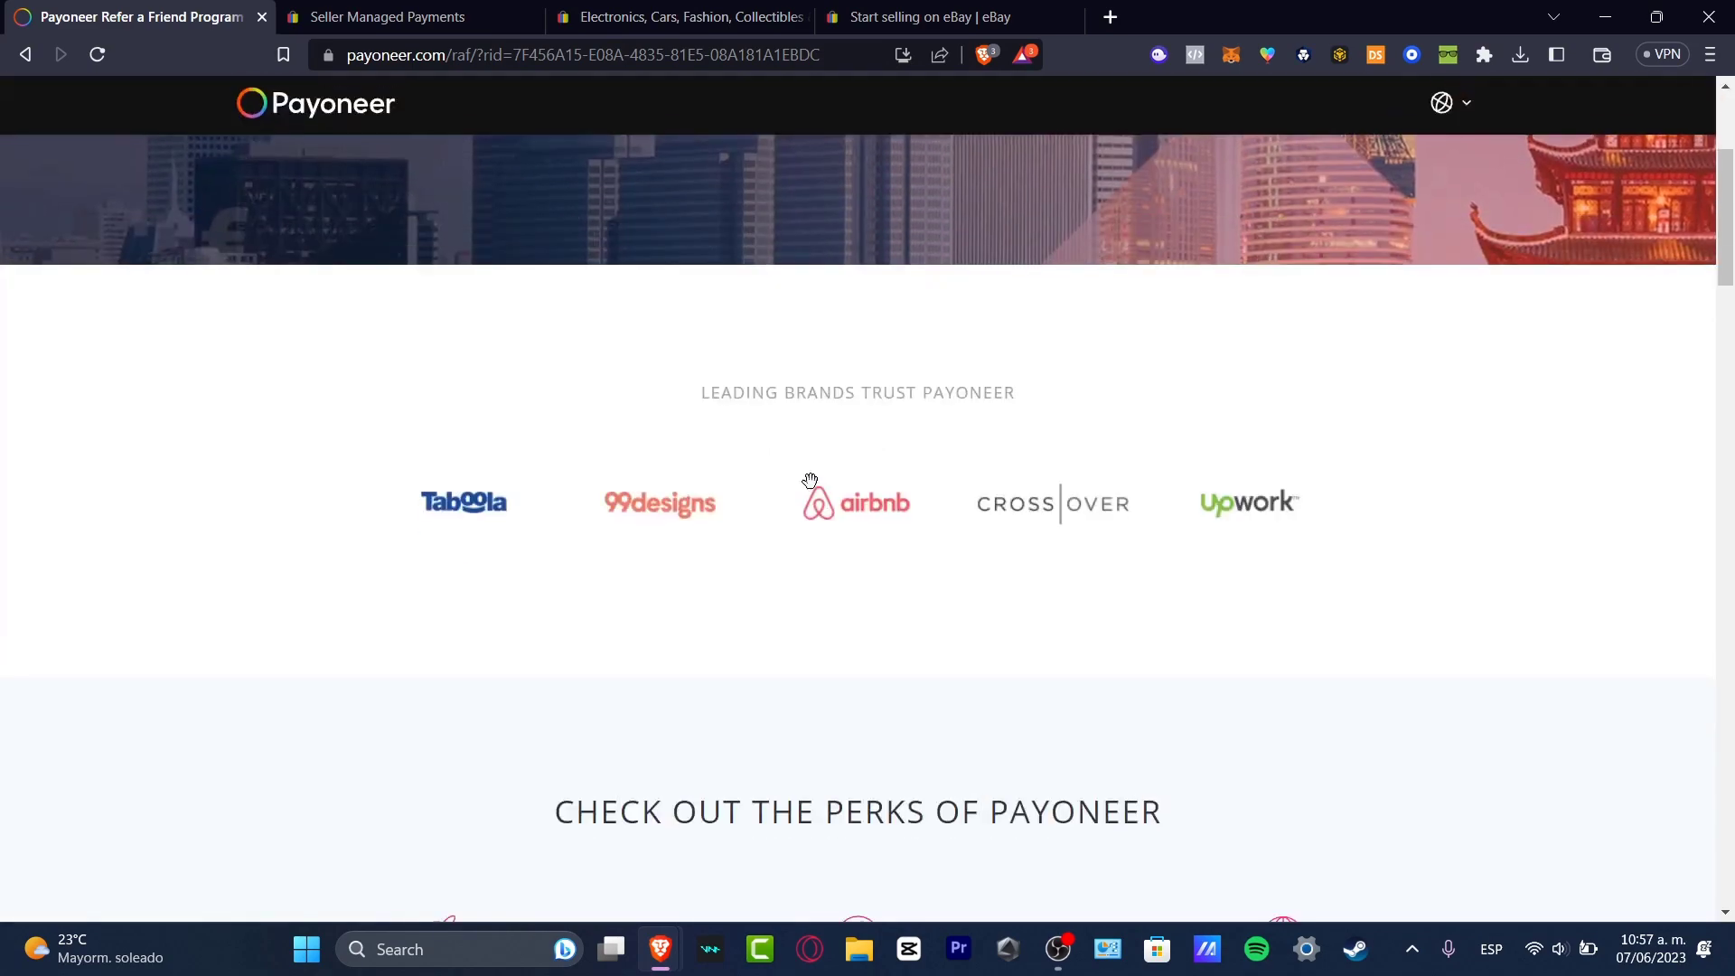
scroll(810, 481, up, 5)
scroll(817, 496, down, 15)
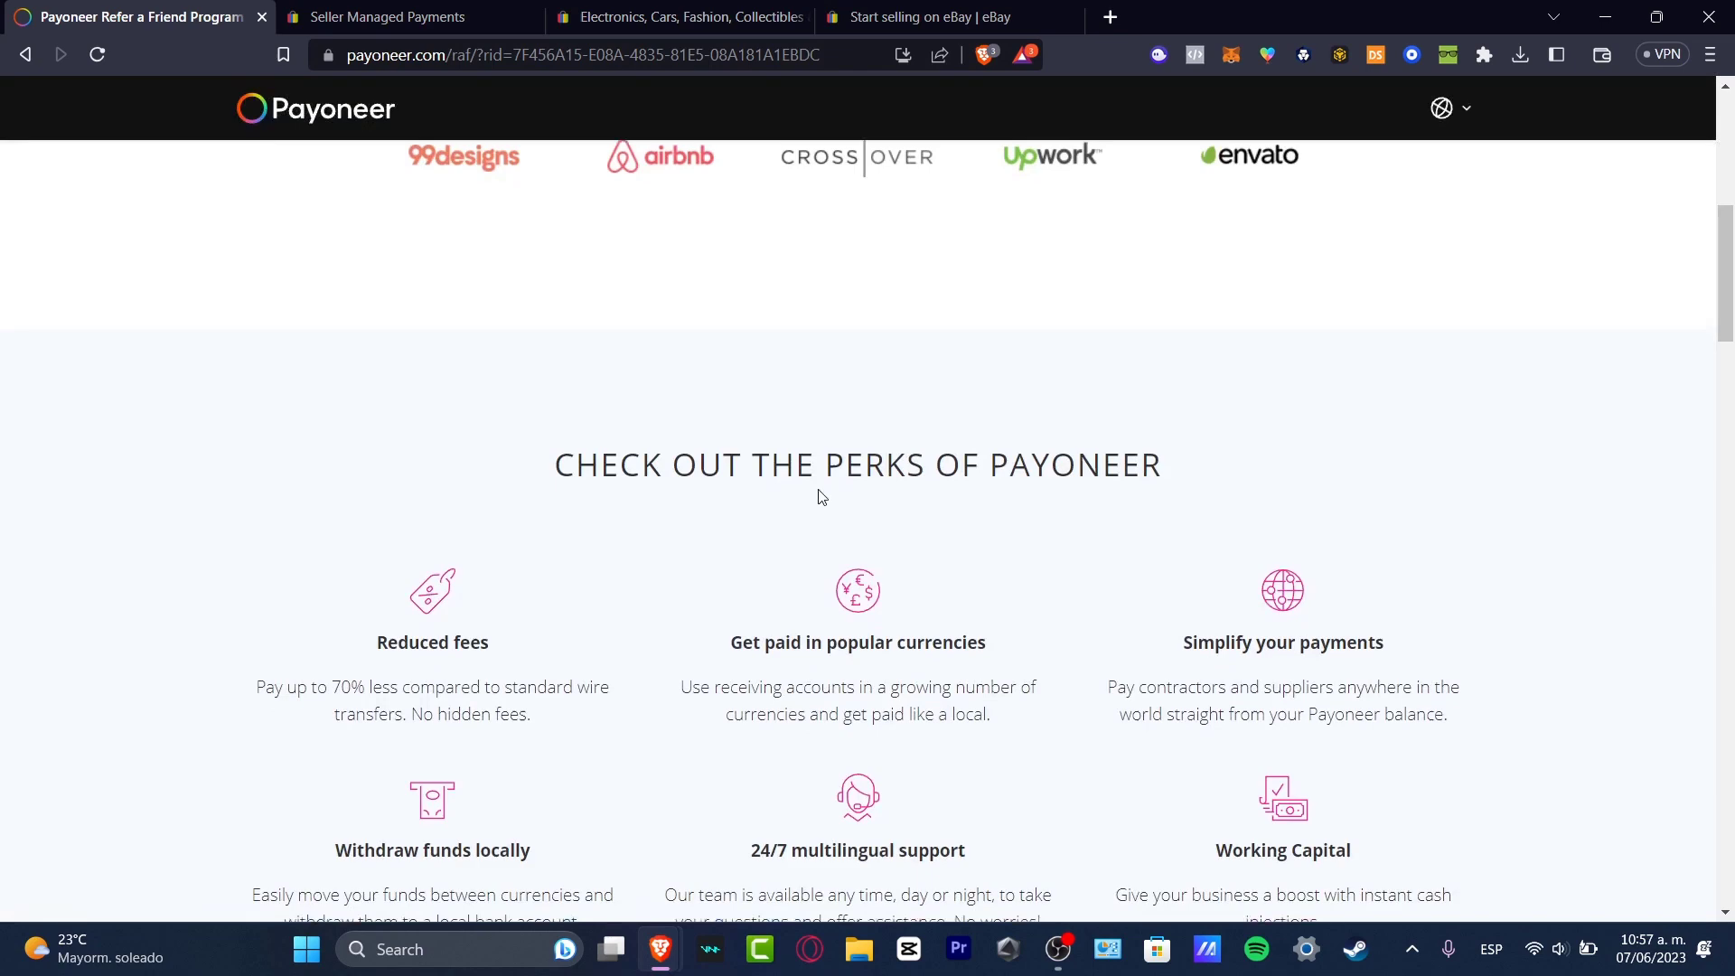
scroll(821, 492, up, 2)
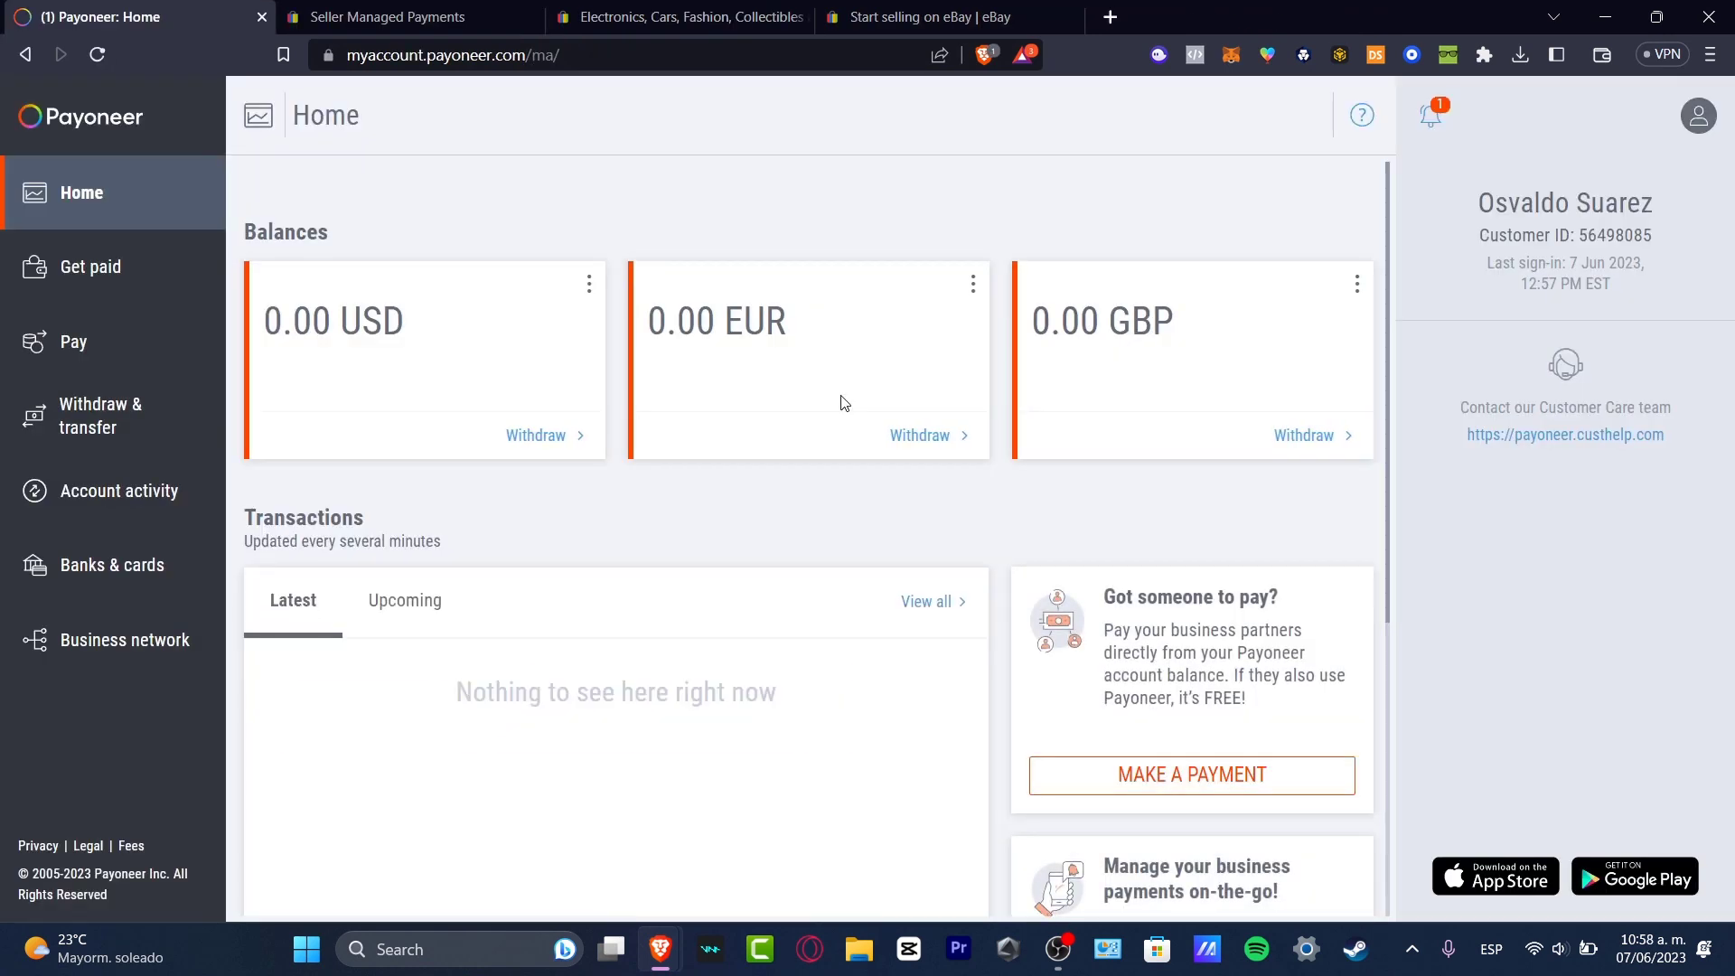
- Check the Payoneer notifications and open the account Settings page
click(1440, 121)
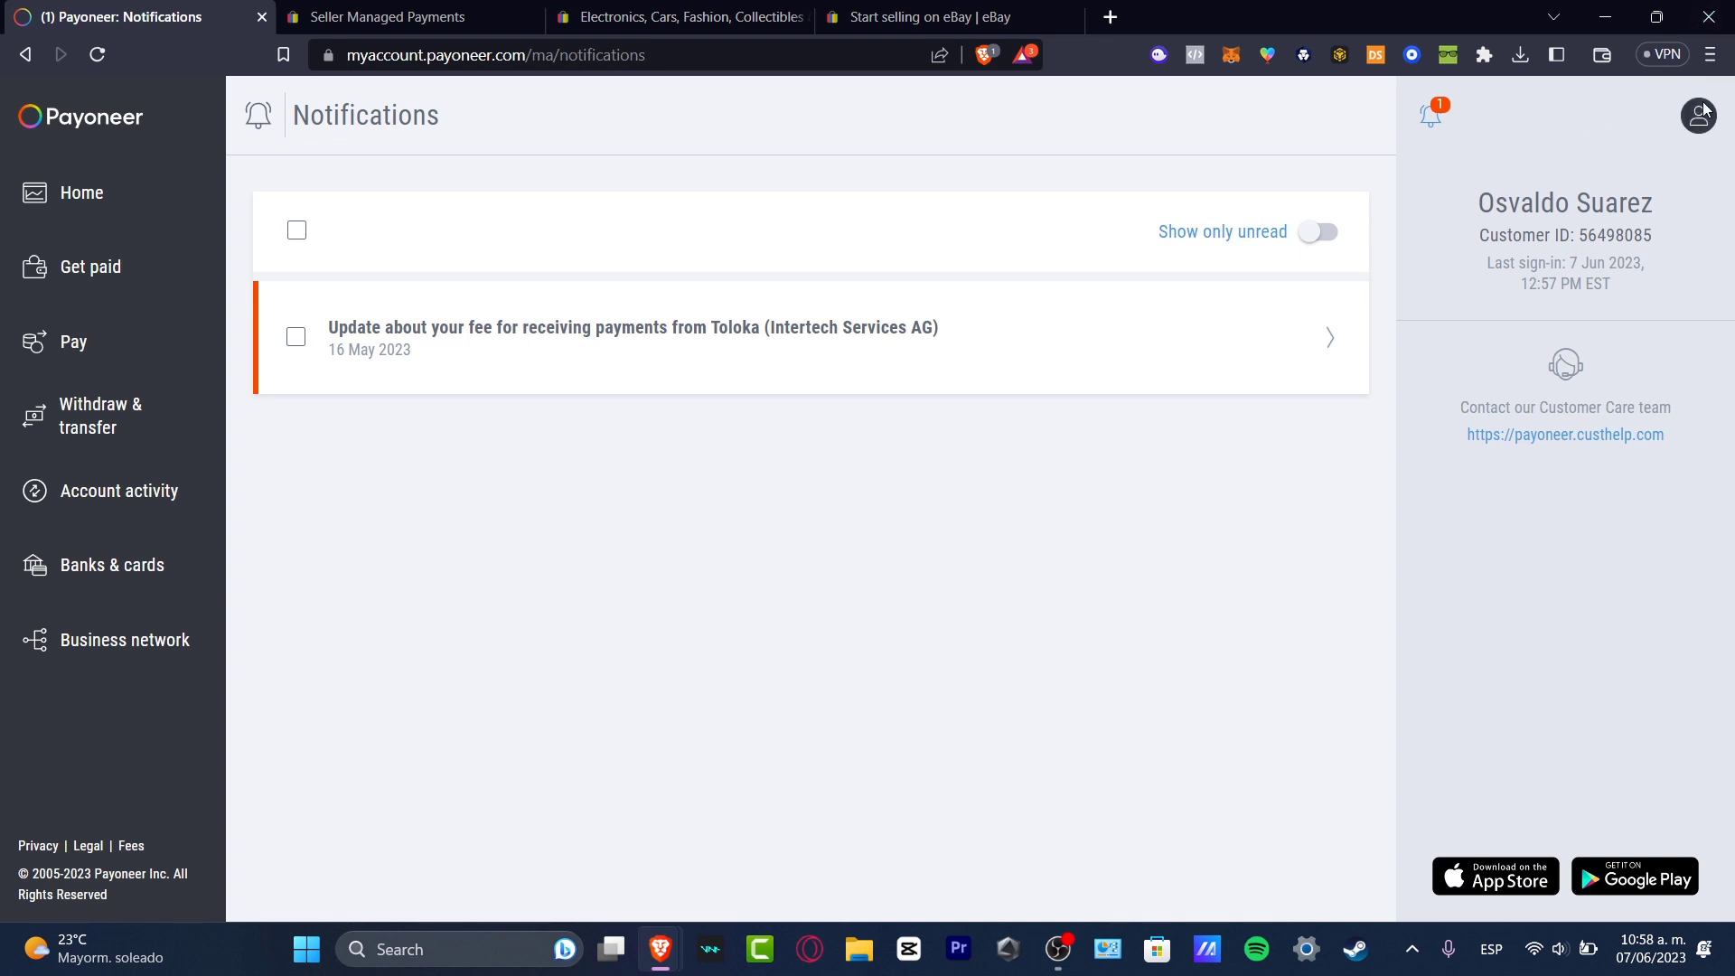
click(1700, 116)
click(1631, 262)
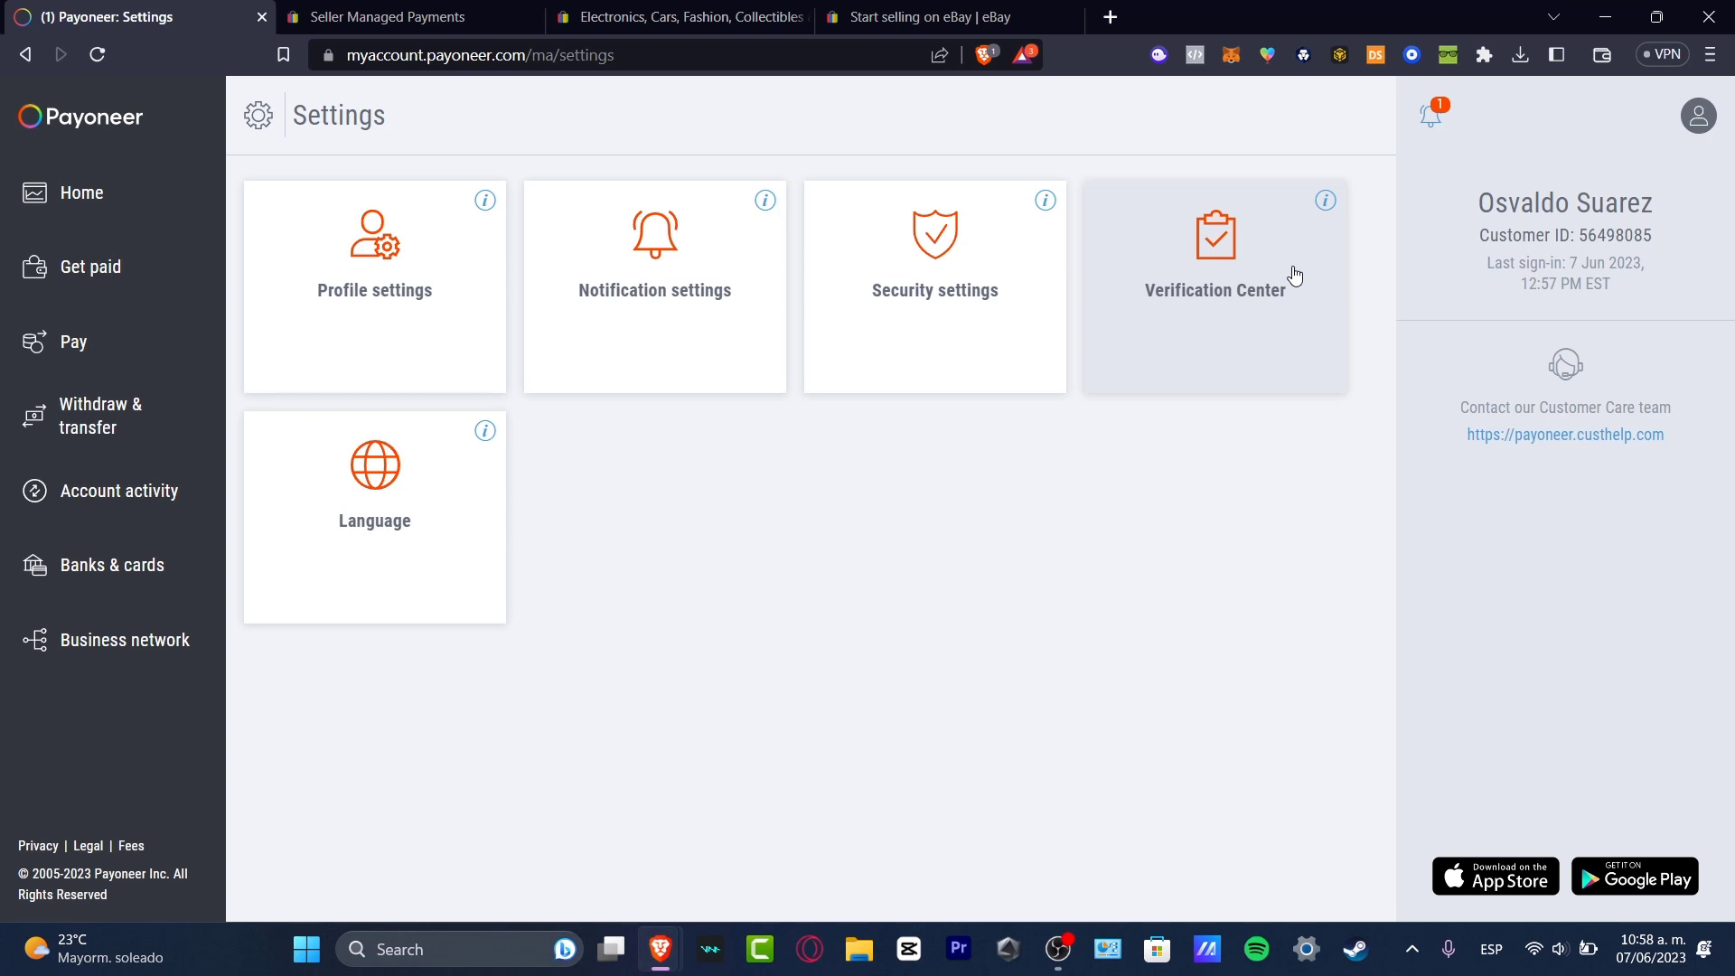
- Go back to the Payoneer Home dashboard, then switch to the eBay home page
click(105, 215)
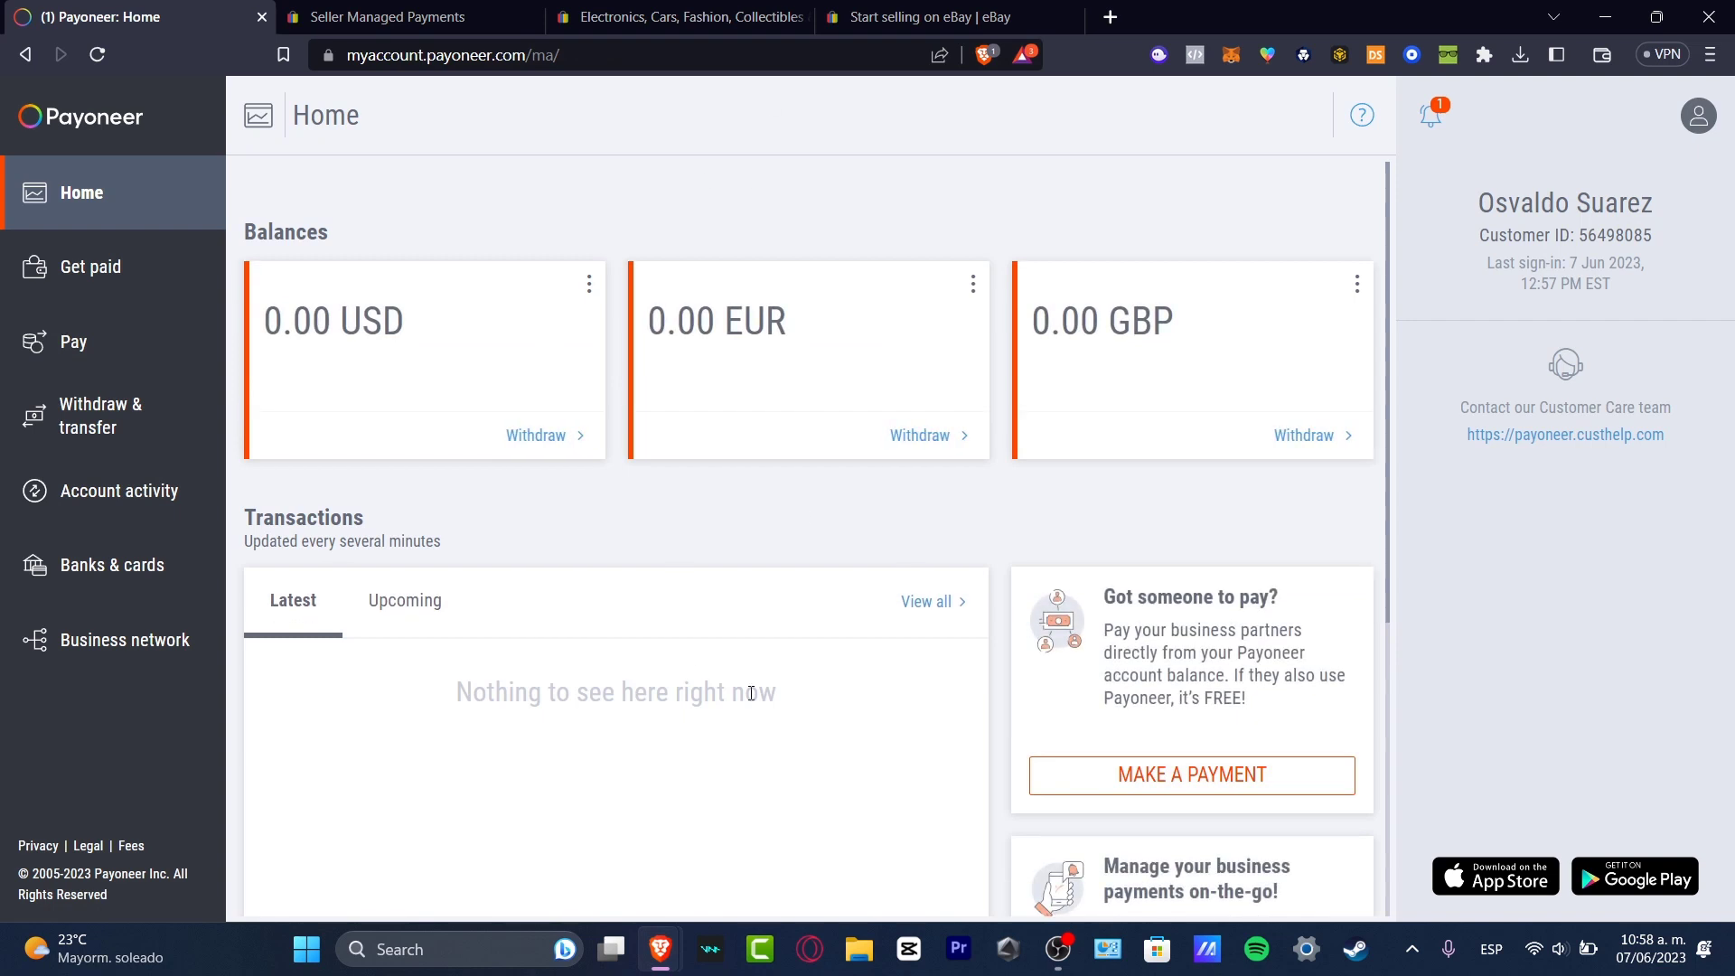
scroll(868, 501, down, 3)
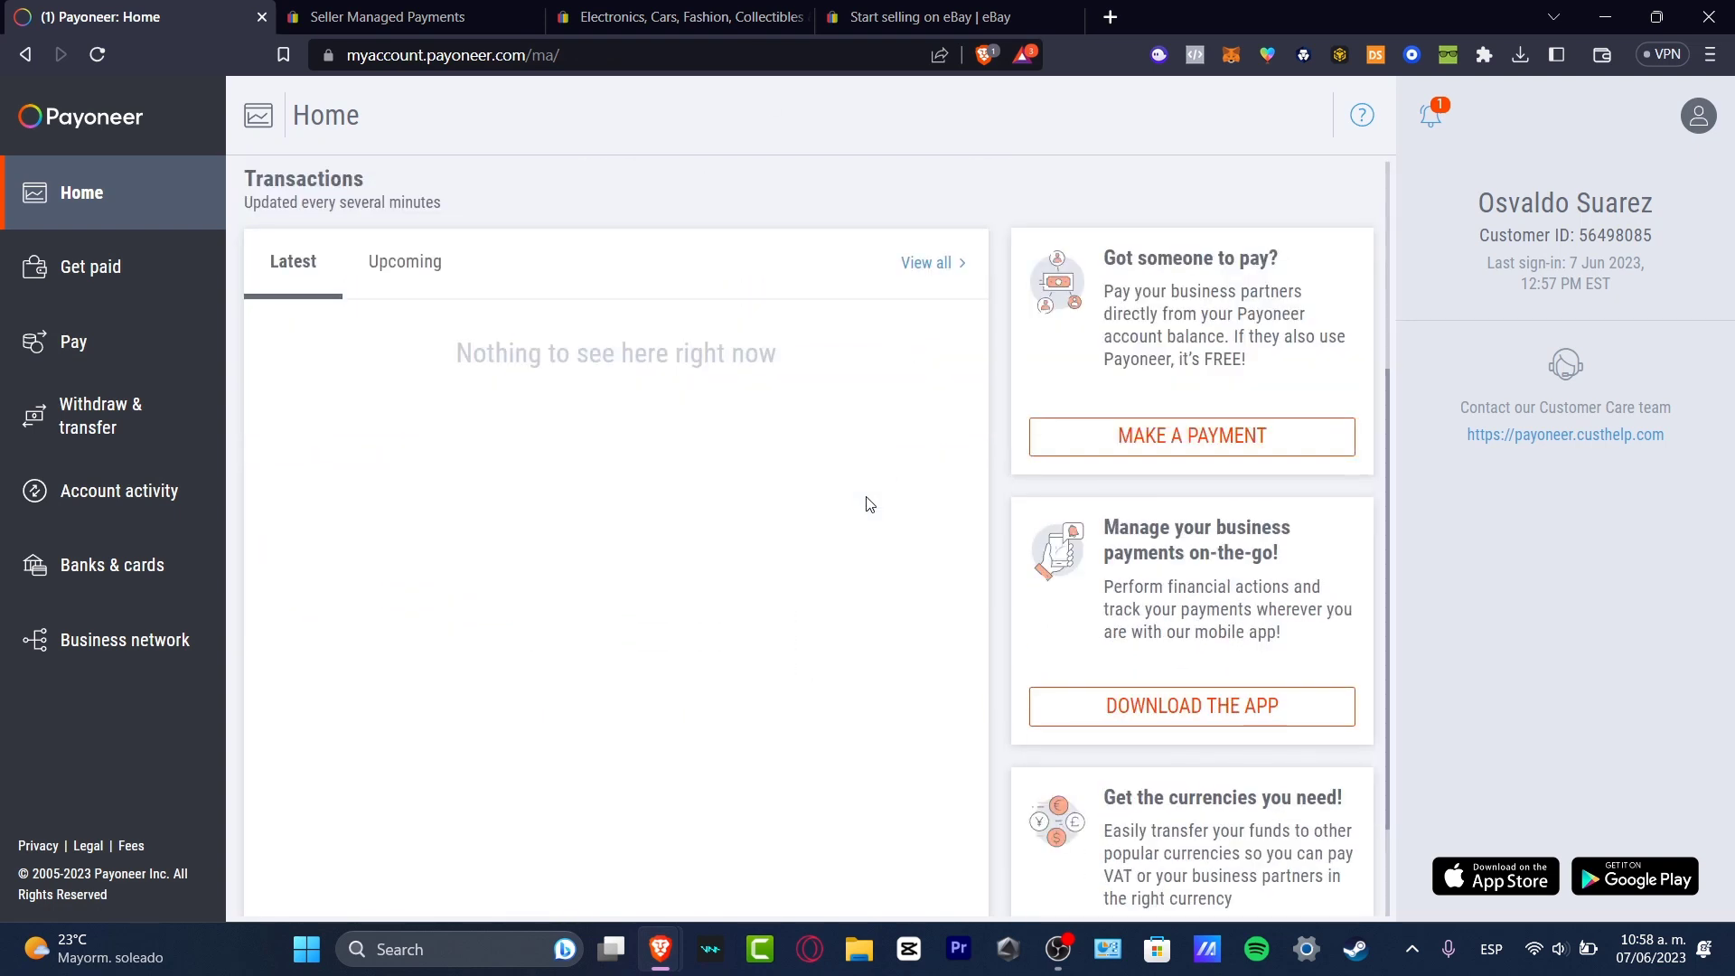
scroll(868, 503, up, 3)
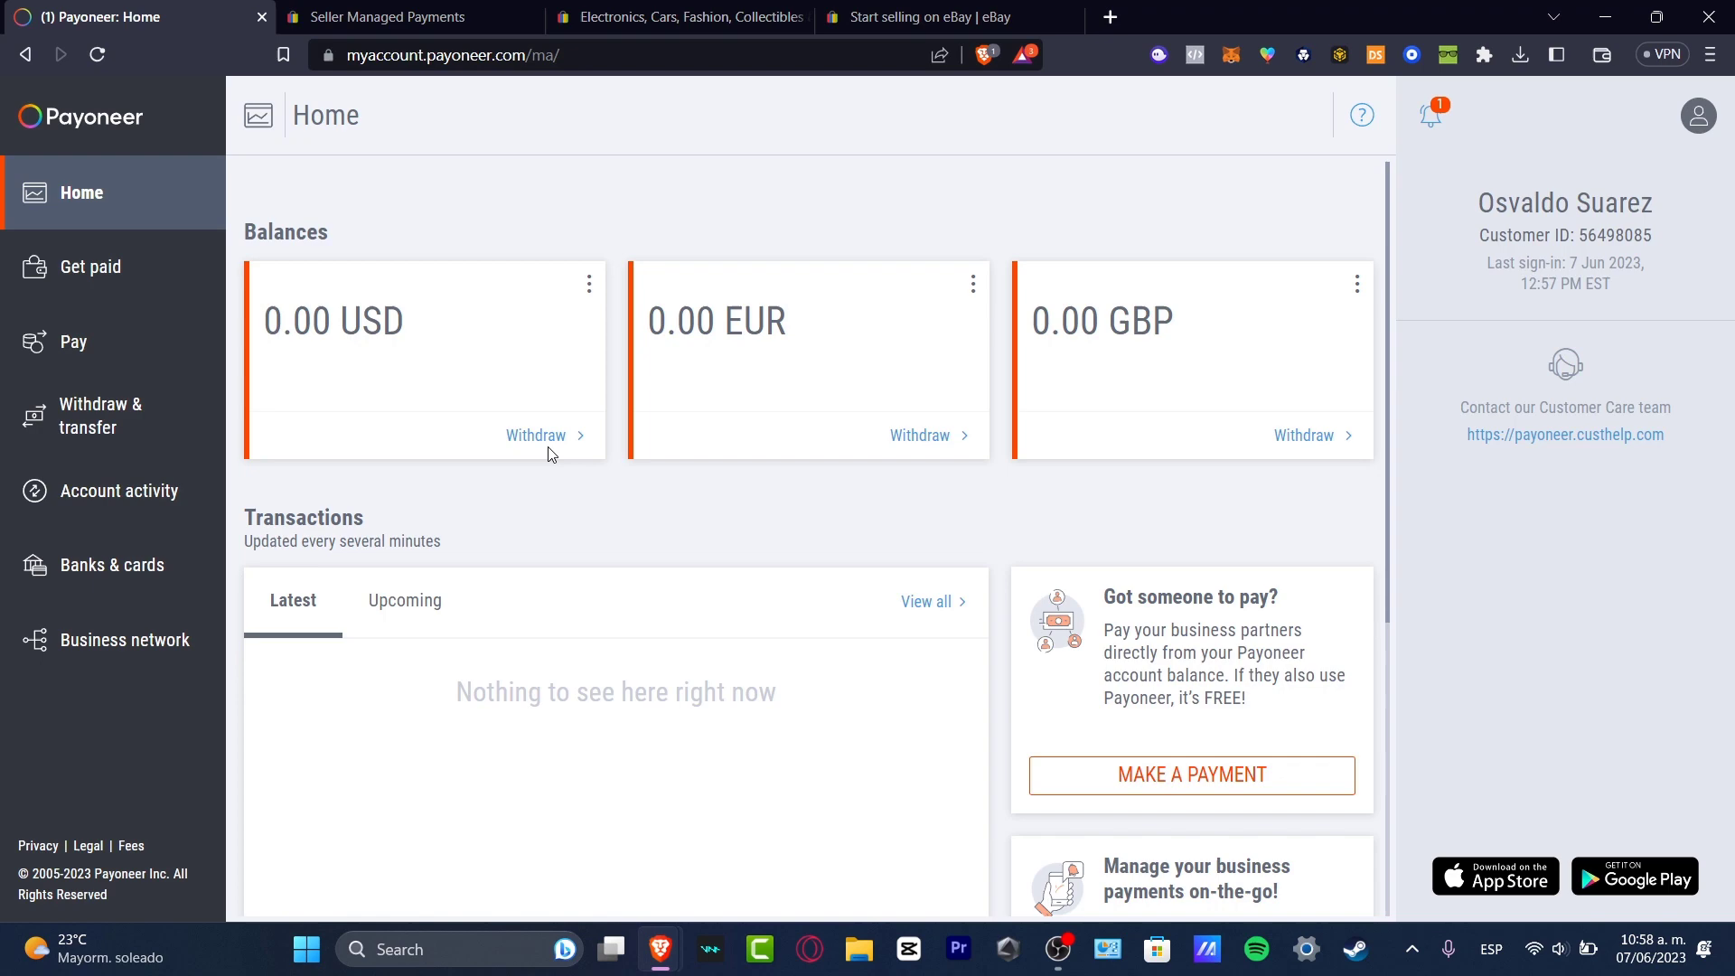
click(682, 16)
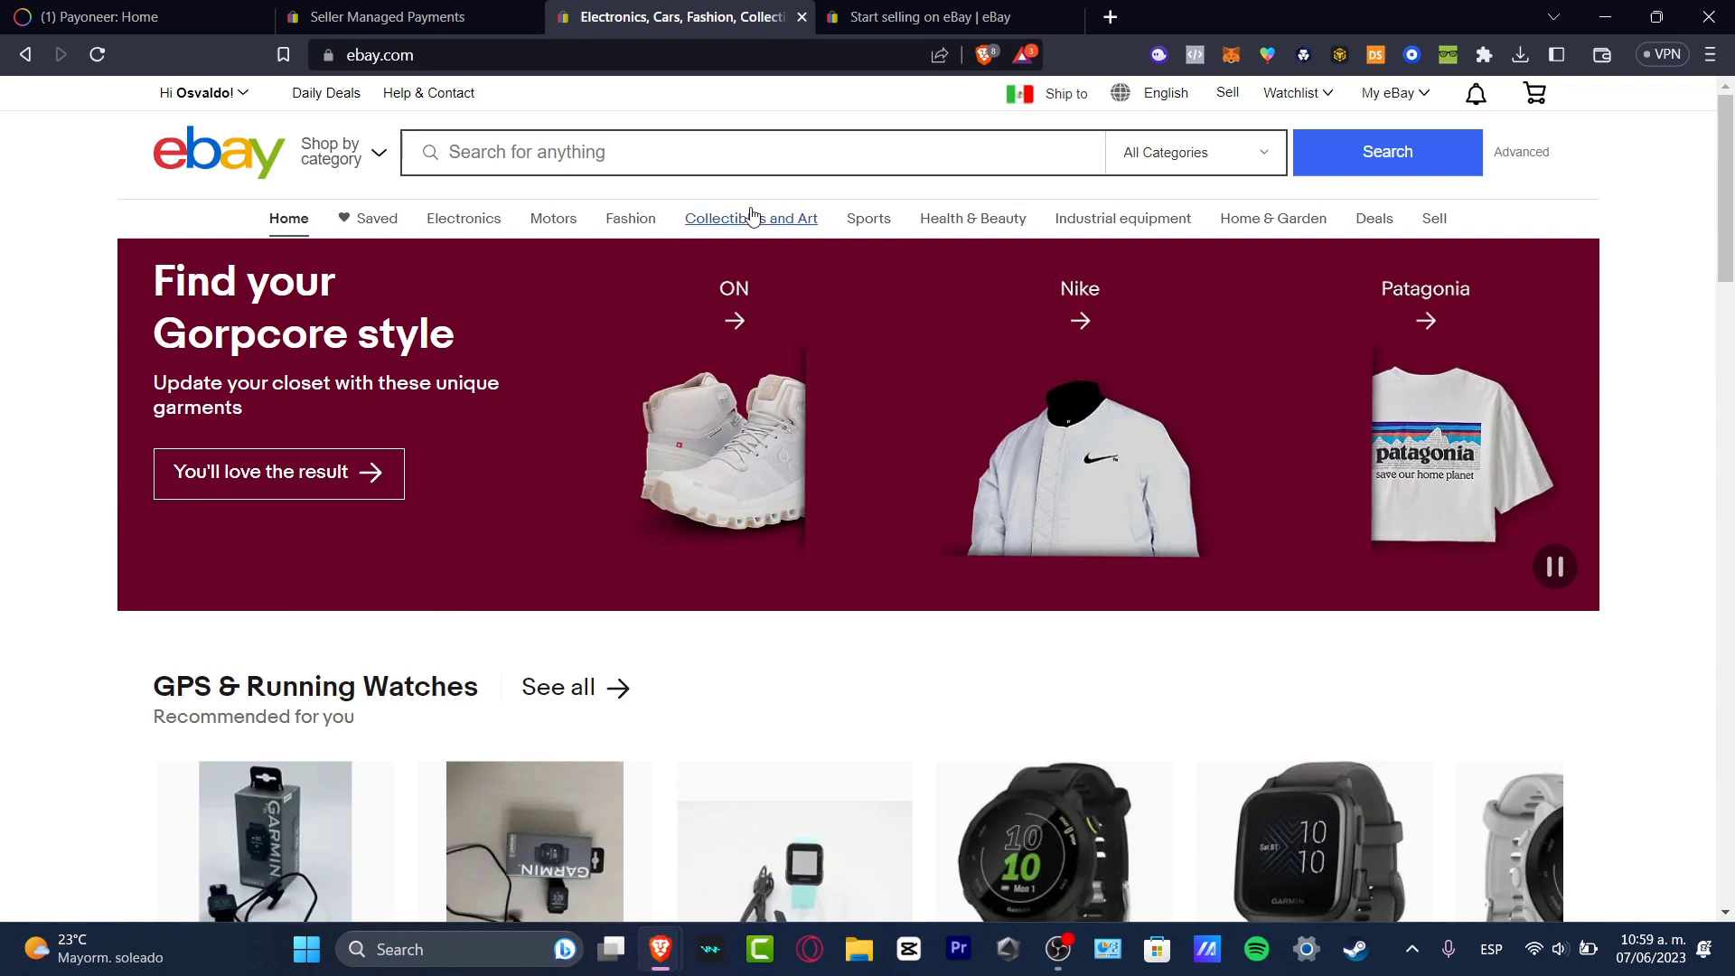
- Switch to the 'Start selling on eBay' article and scroll through it
click(979, 8)
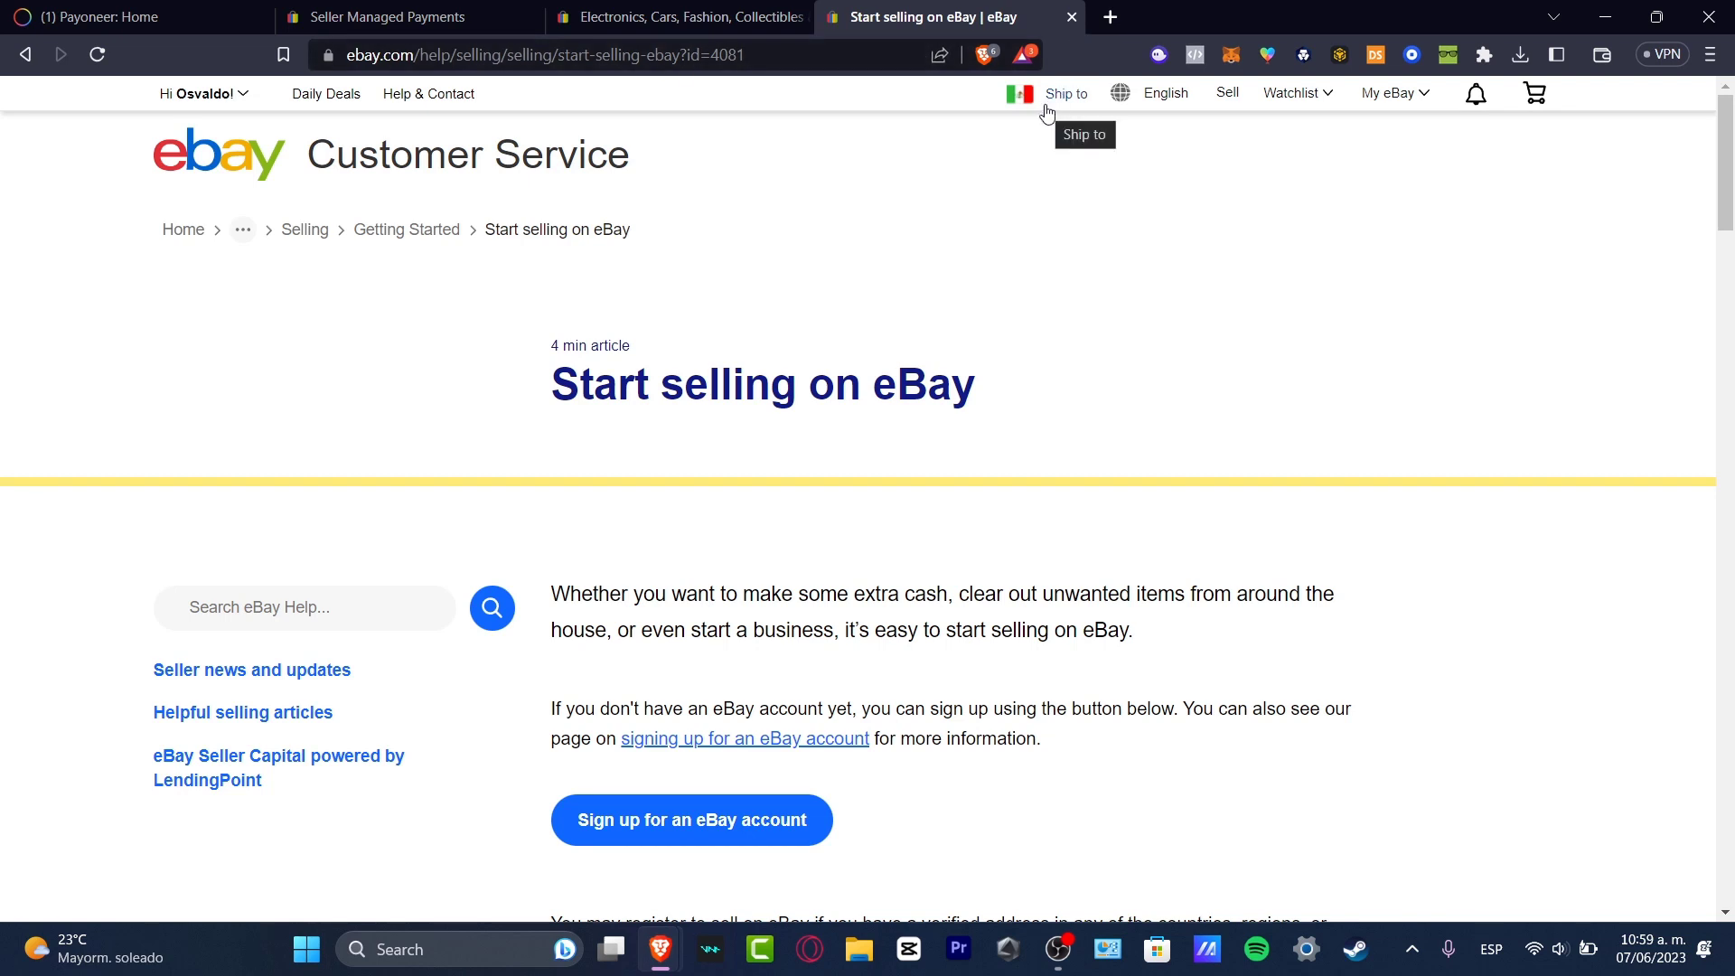
scroll(949, 457, down, 3)
scroll(1085, 614, down, 5)
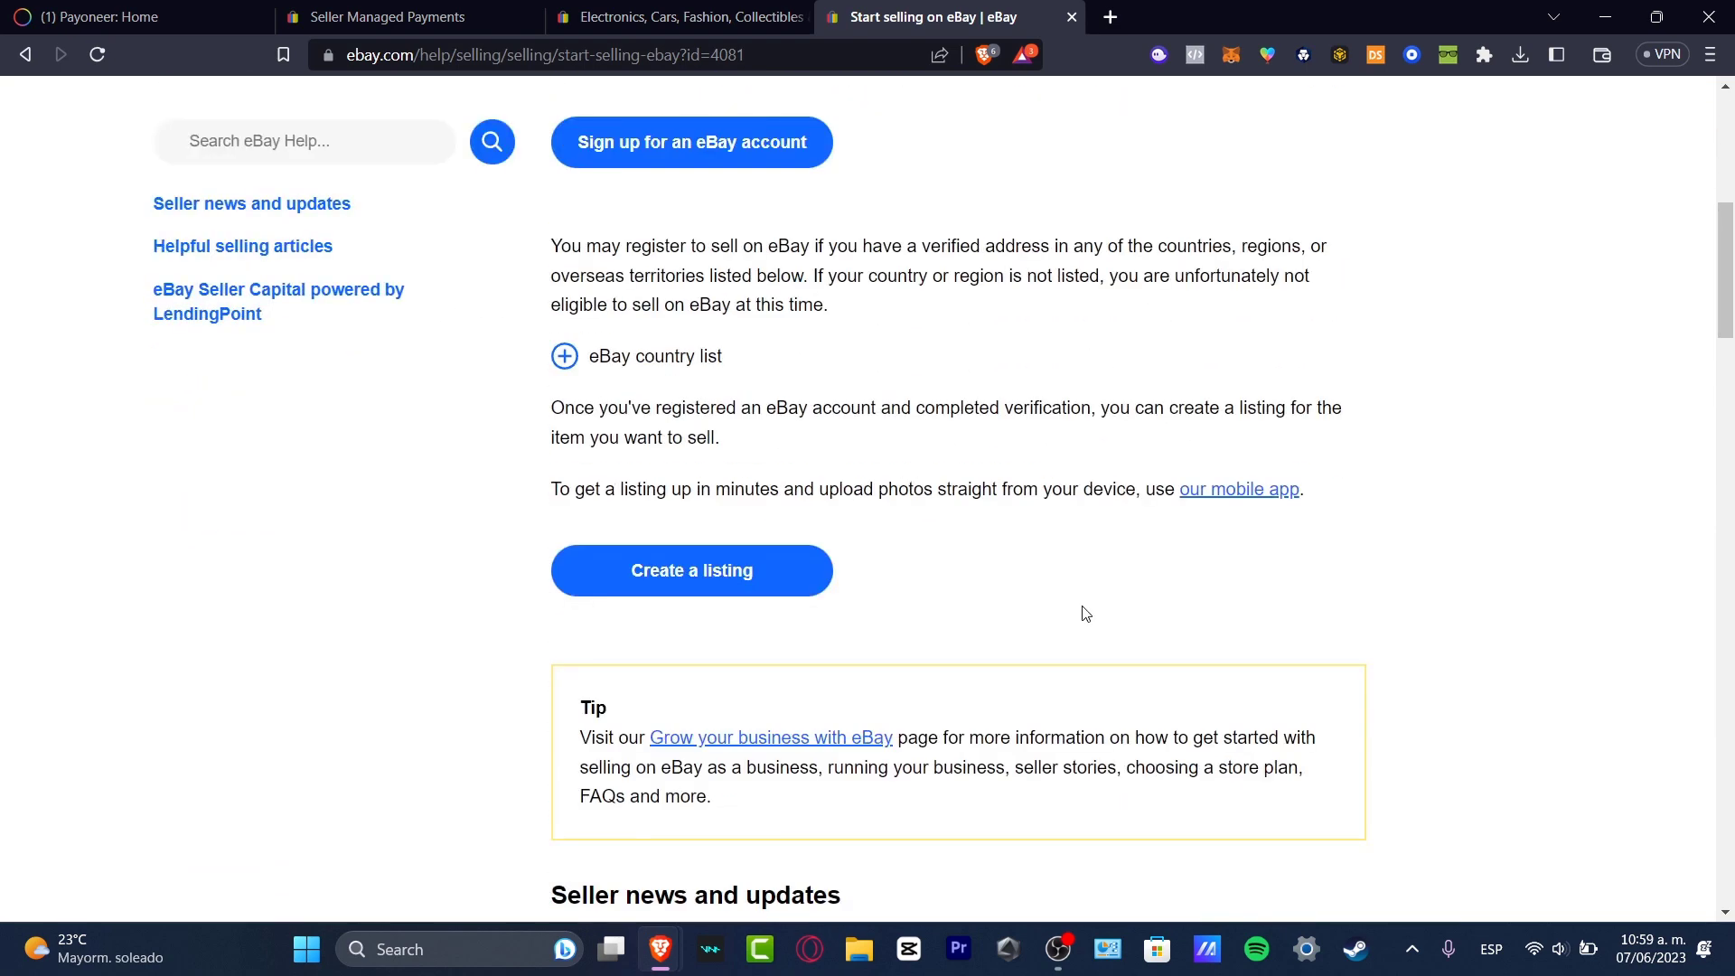
scroll(1085, 610, up, 4)
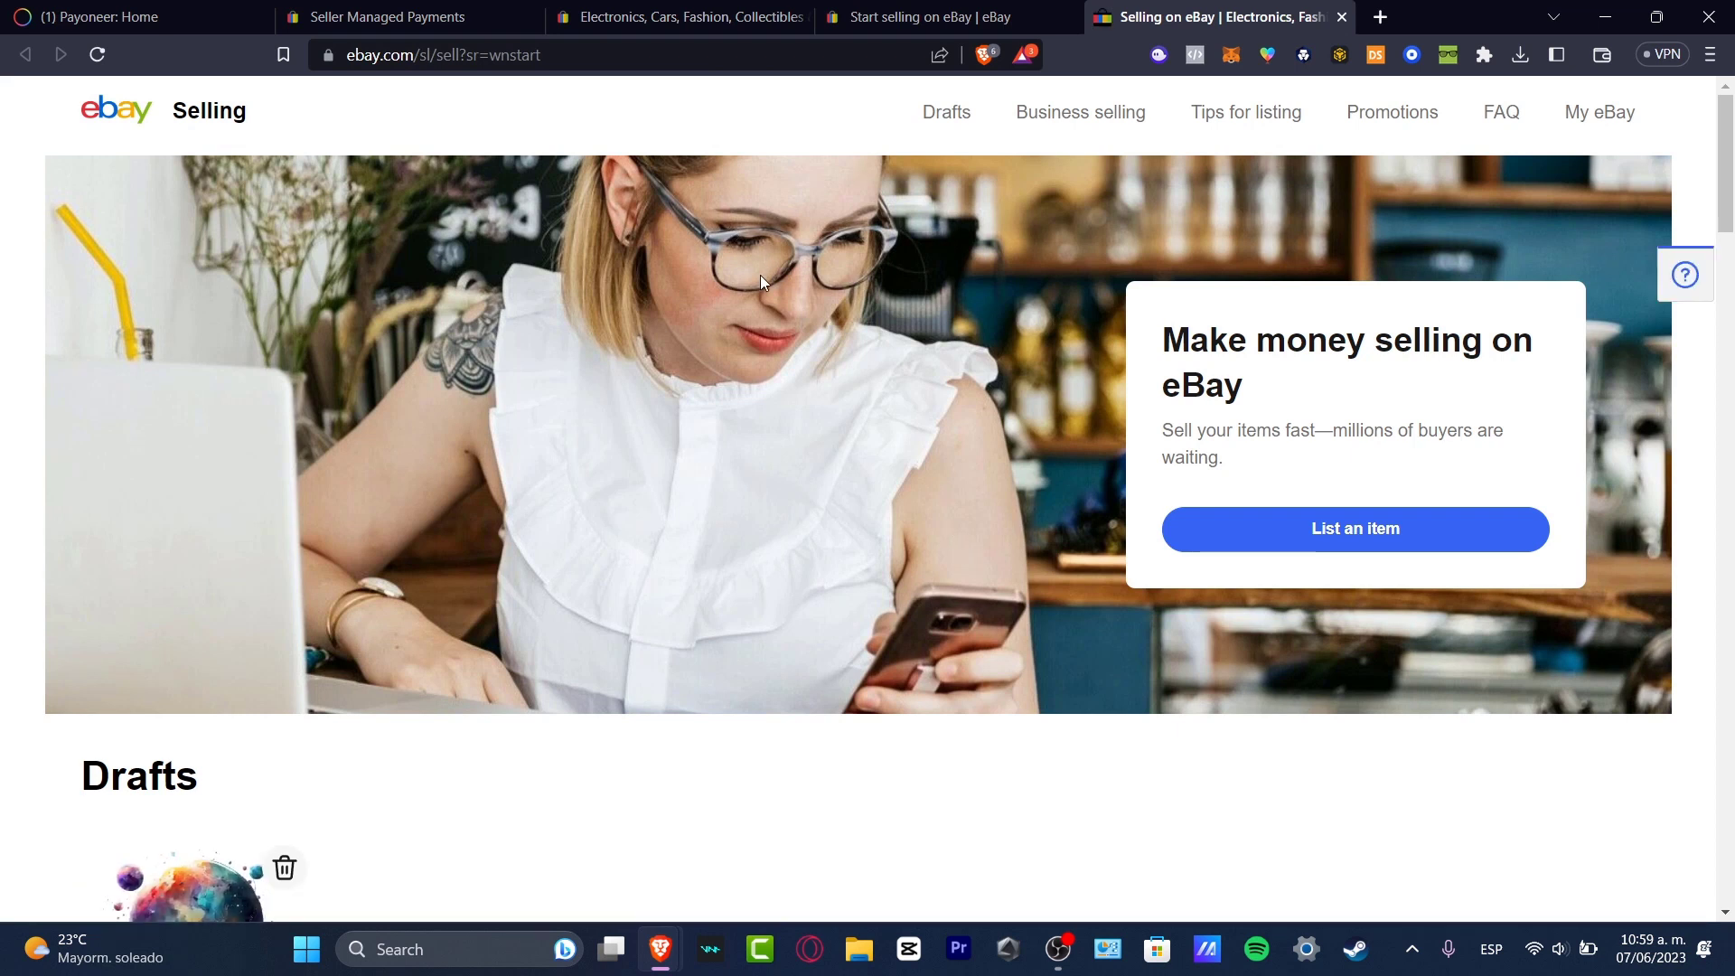
- Start a new item listing after checking the Seller Managed Payments setup steps
click(1404, 544)
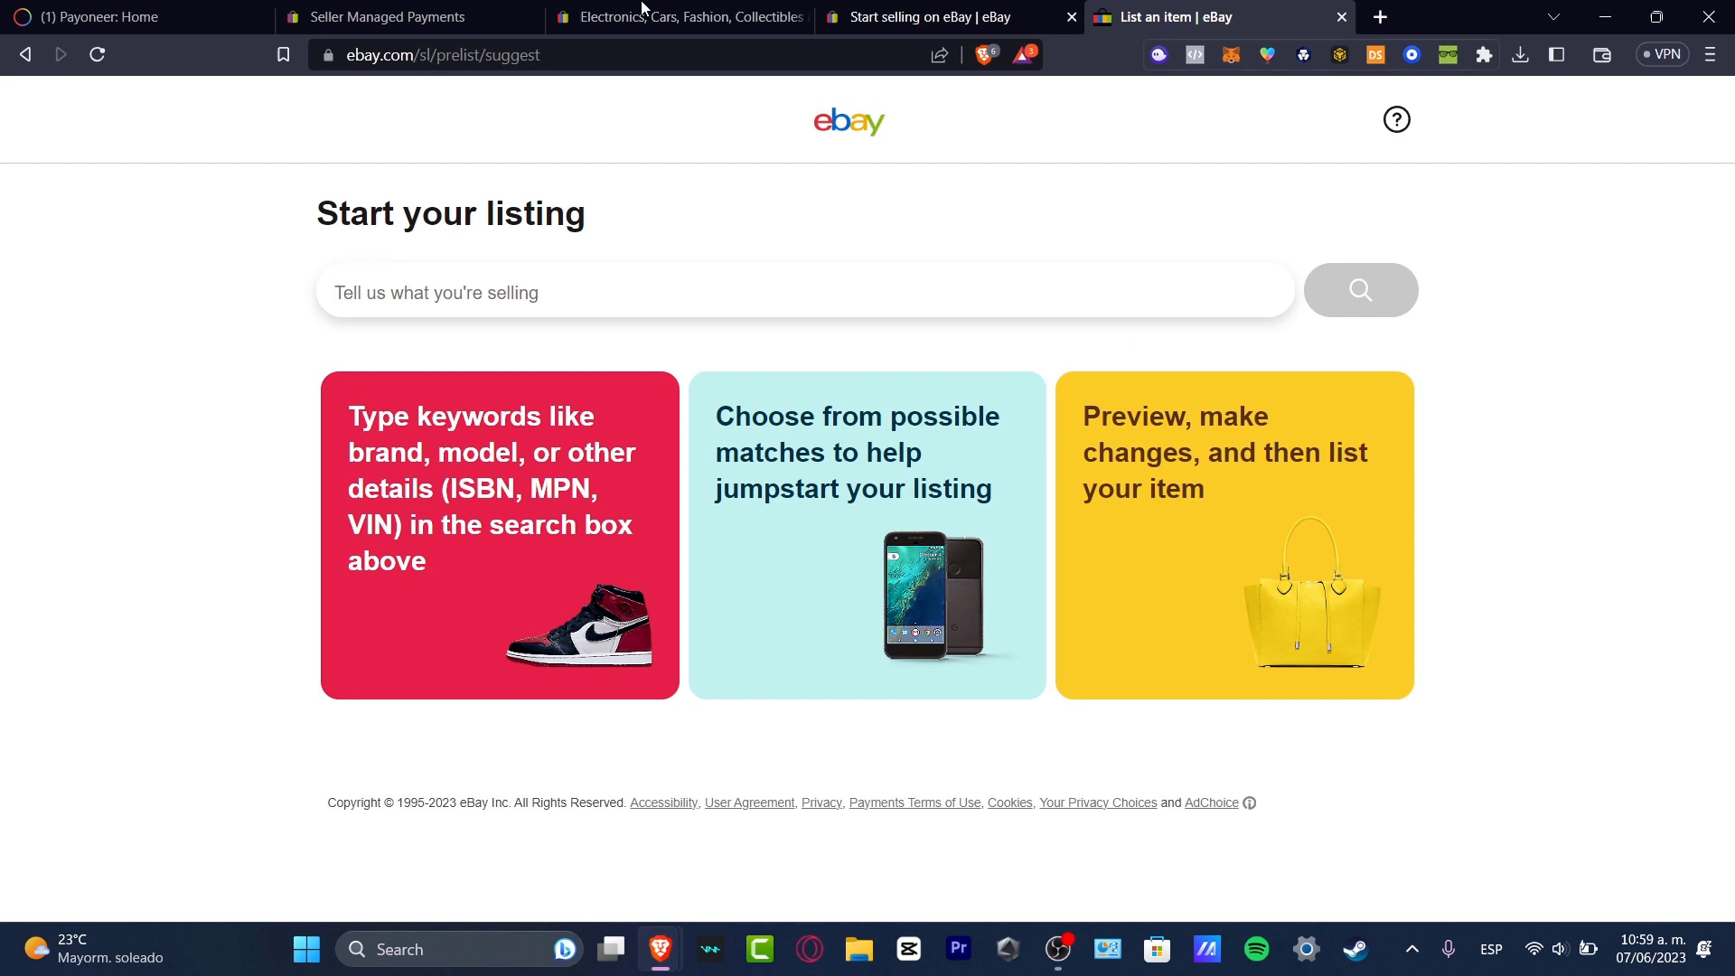
click(407, 16)
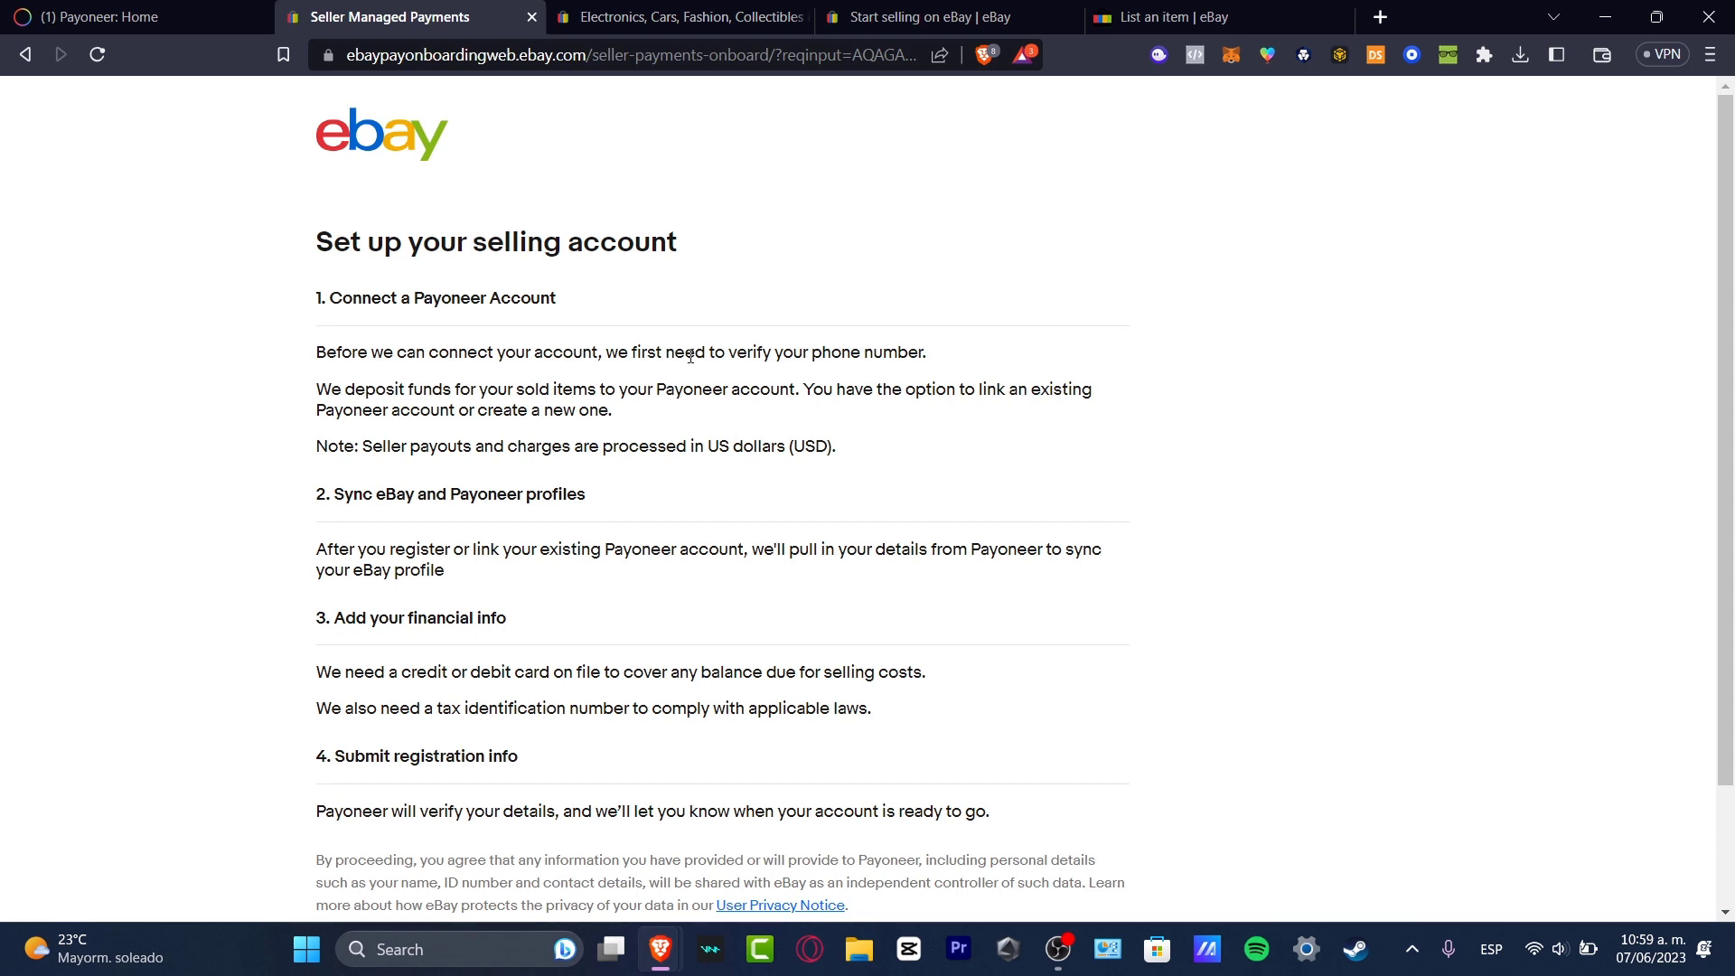
click(1266, 8)
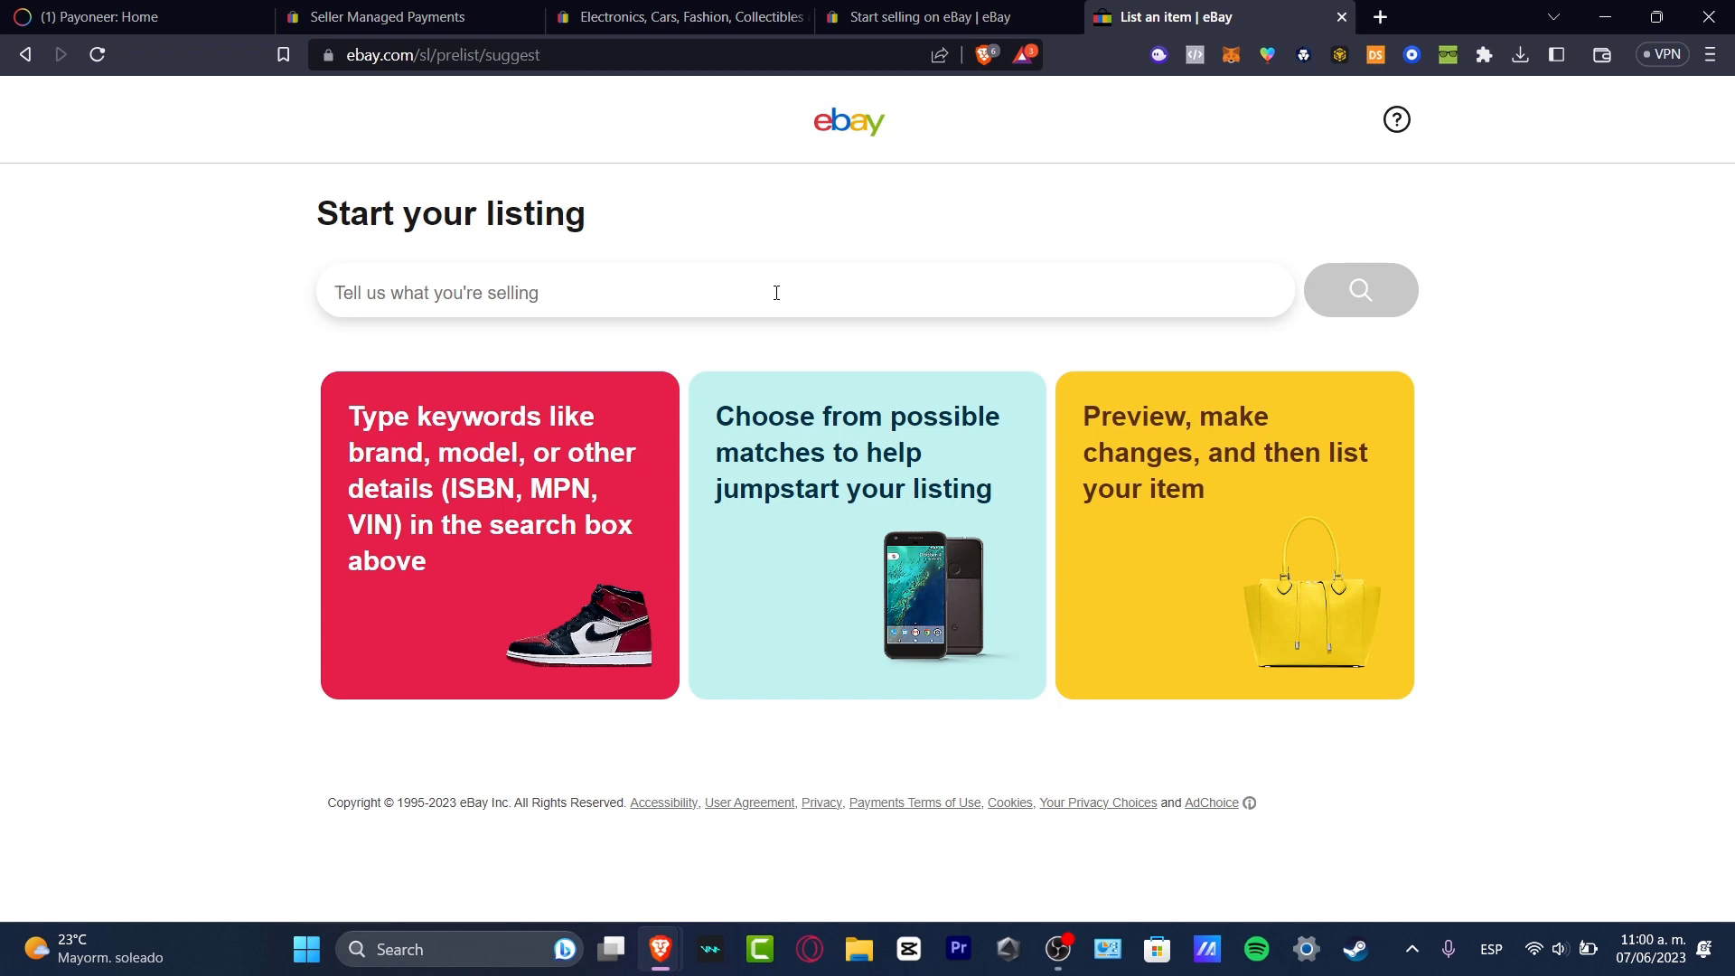
- Start a 'T shirt design' listing with no product match and condition New with tags
text(T sh)
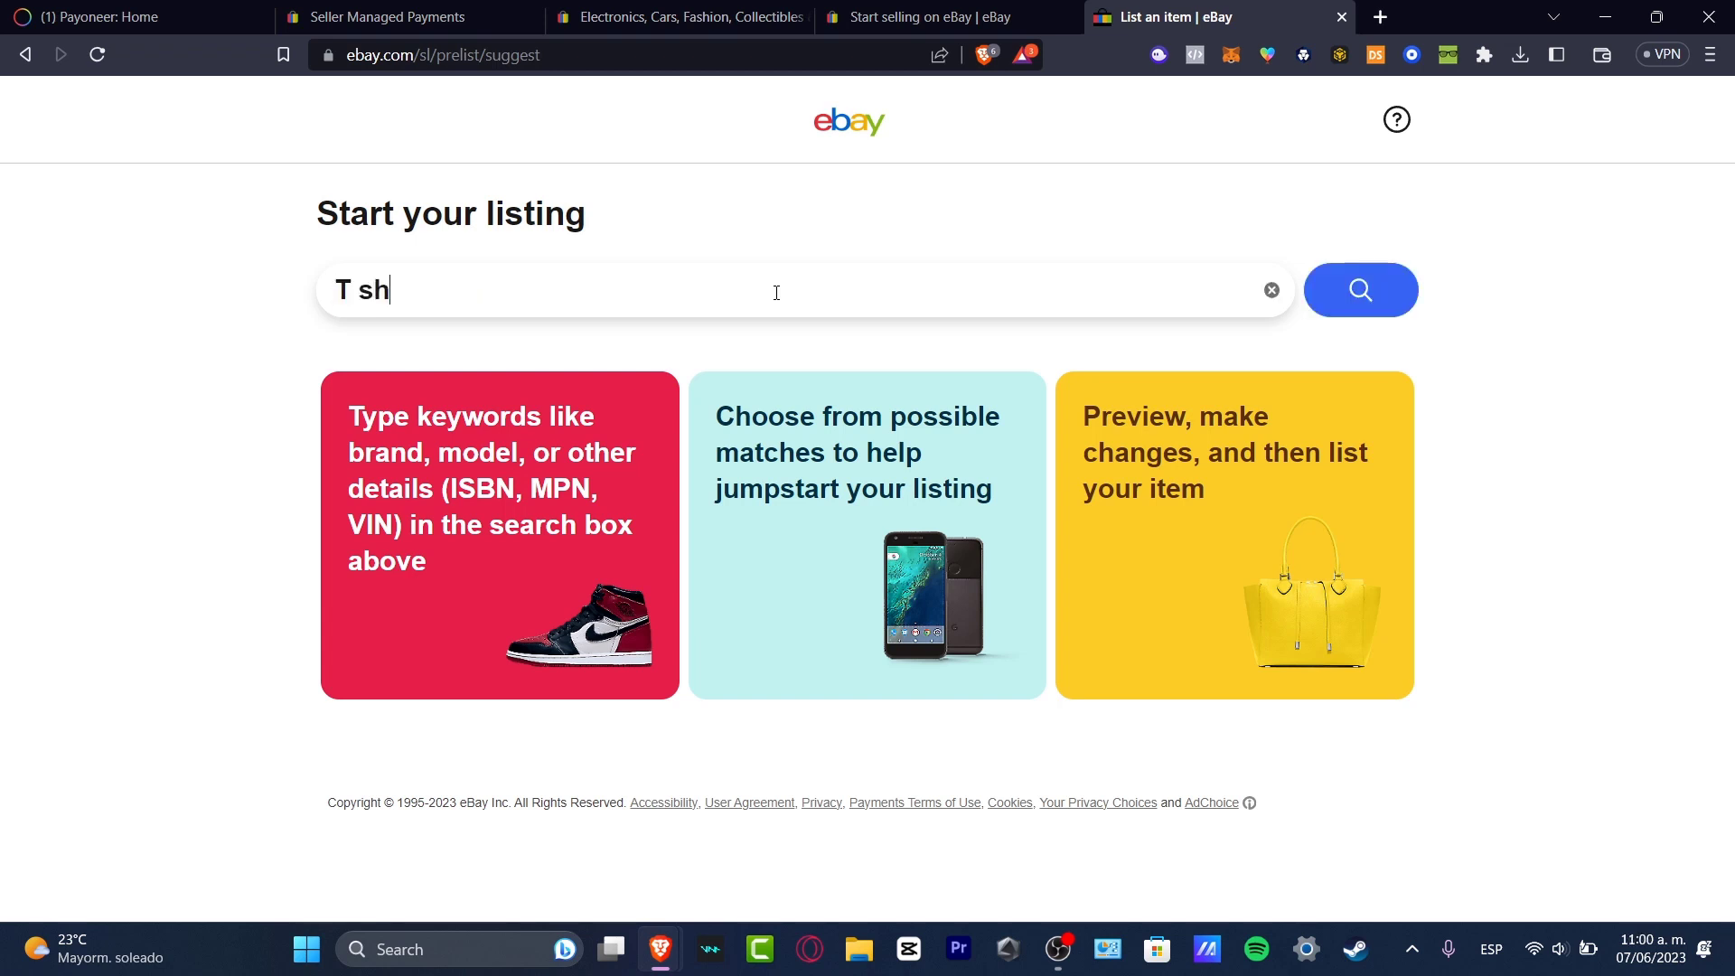
text(irt design)
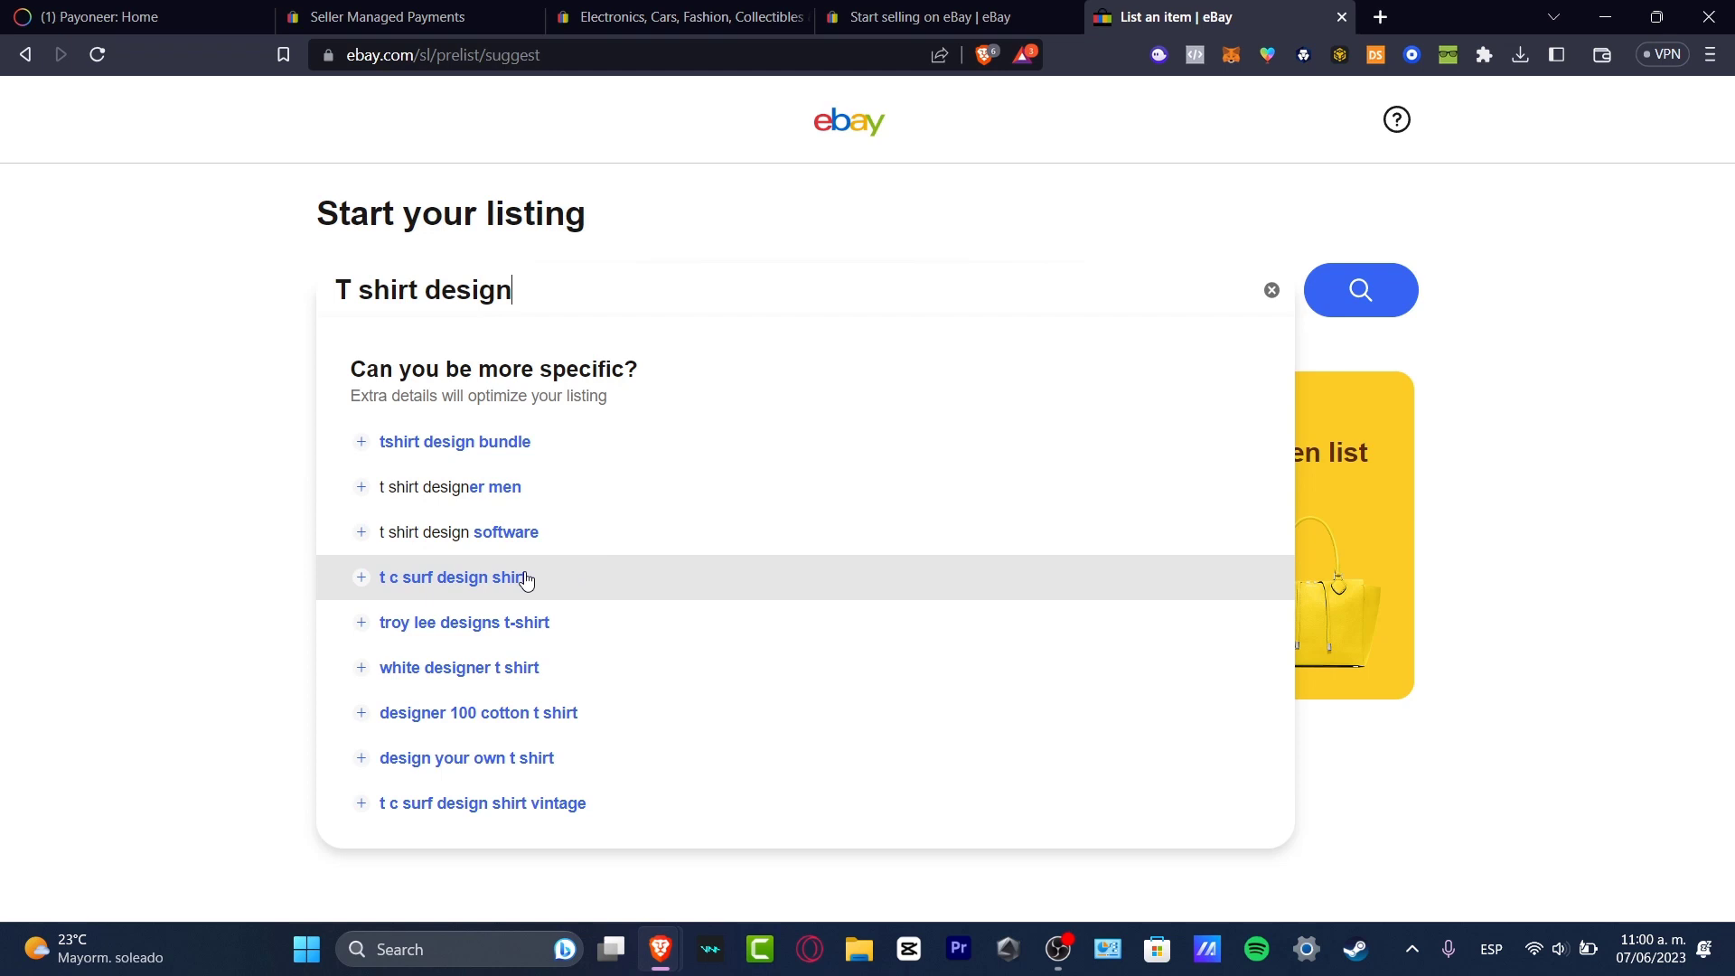
click(1334, 301)
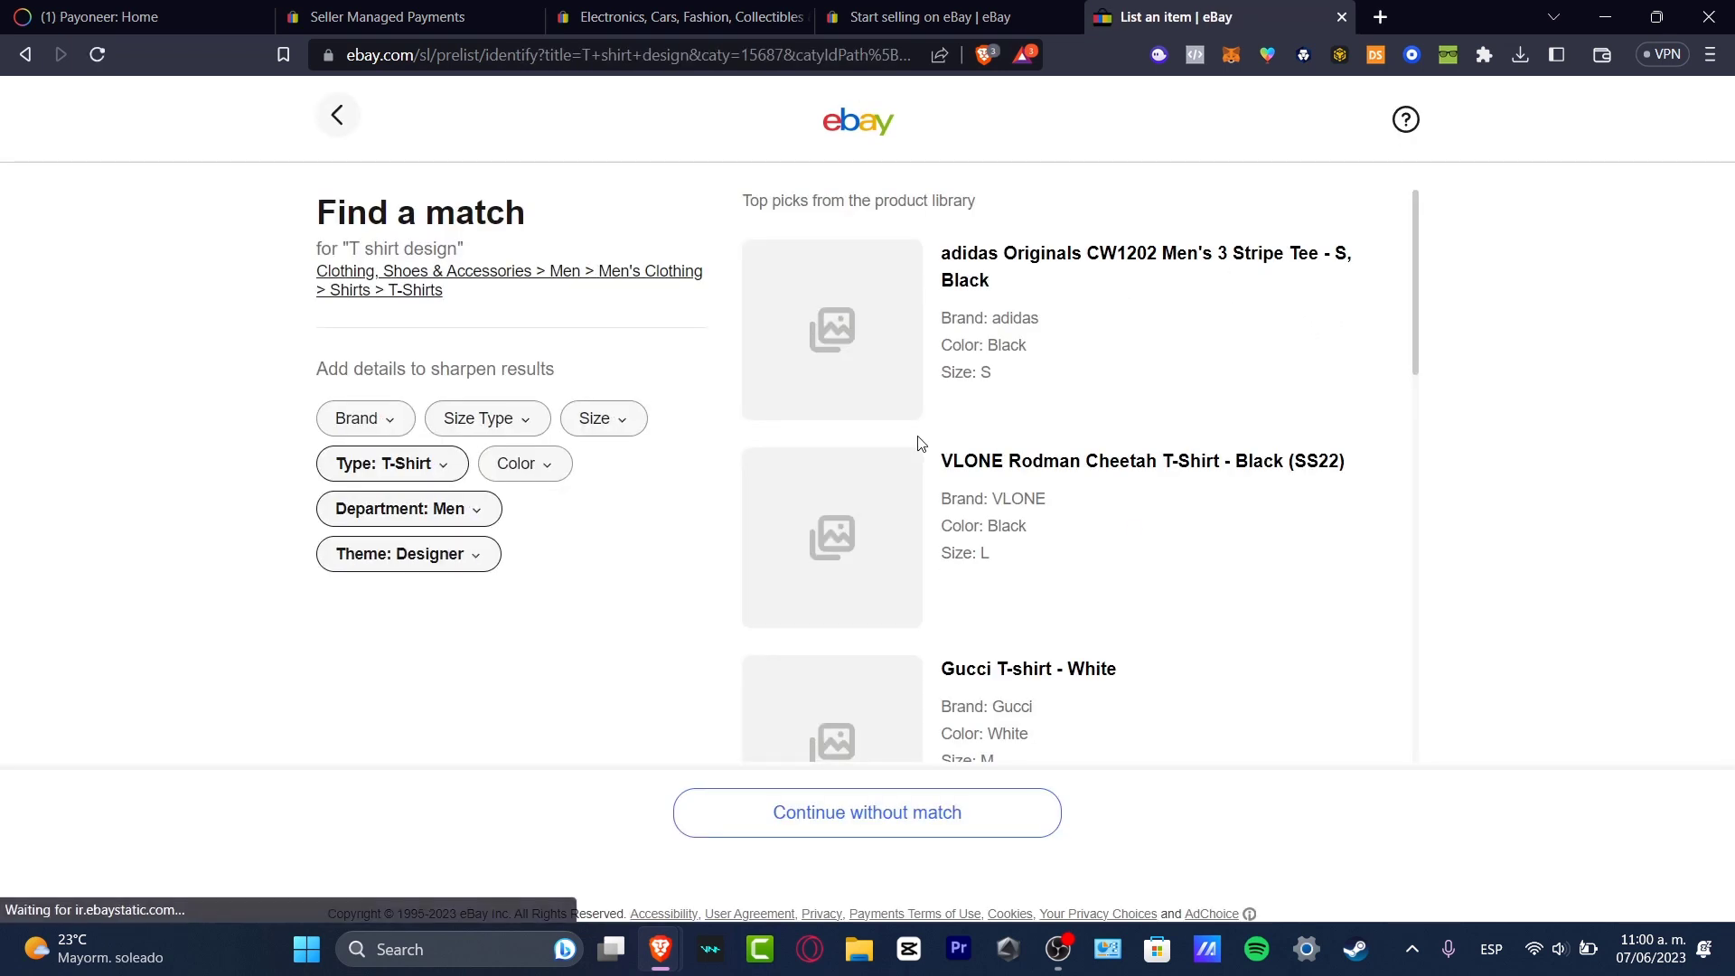
click(884, 829)
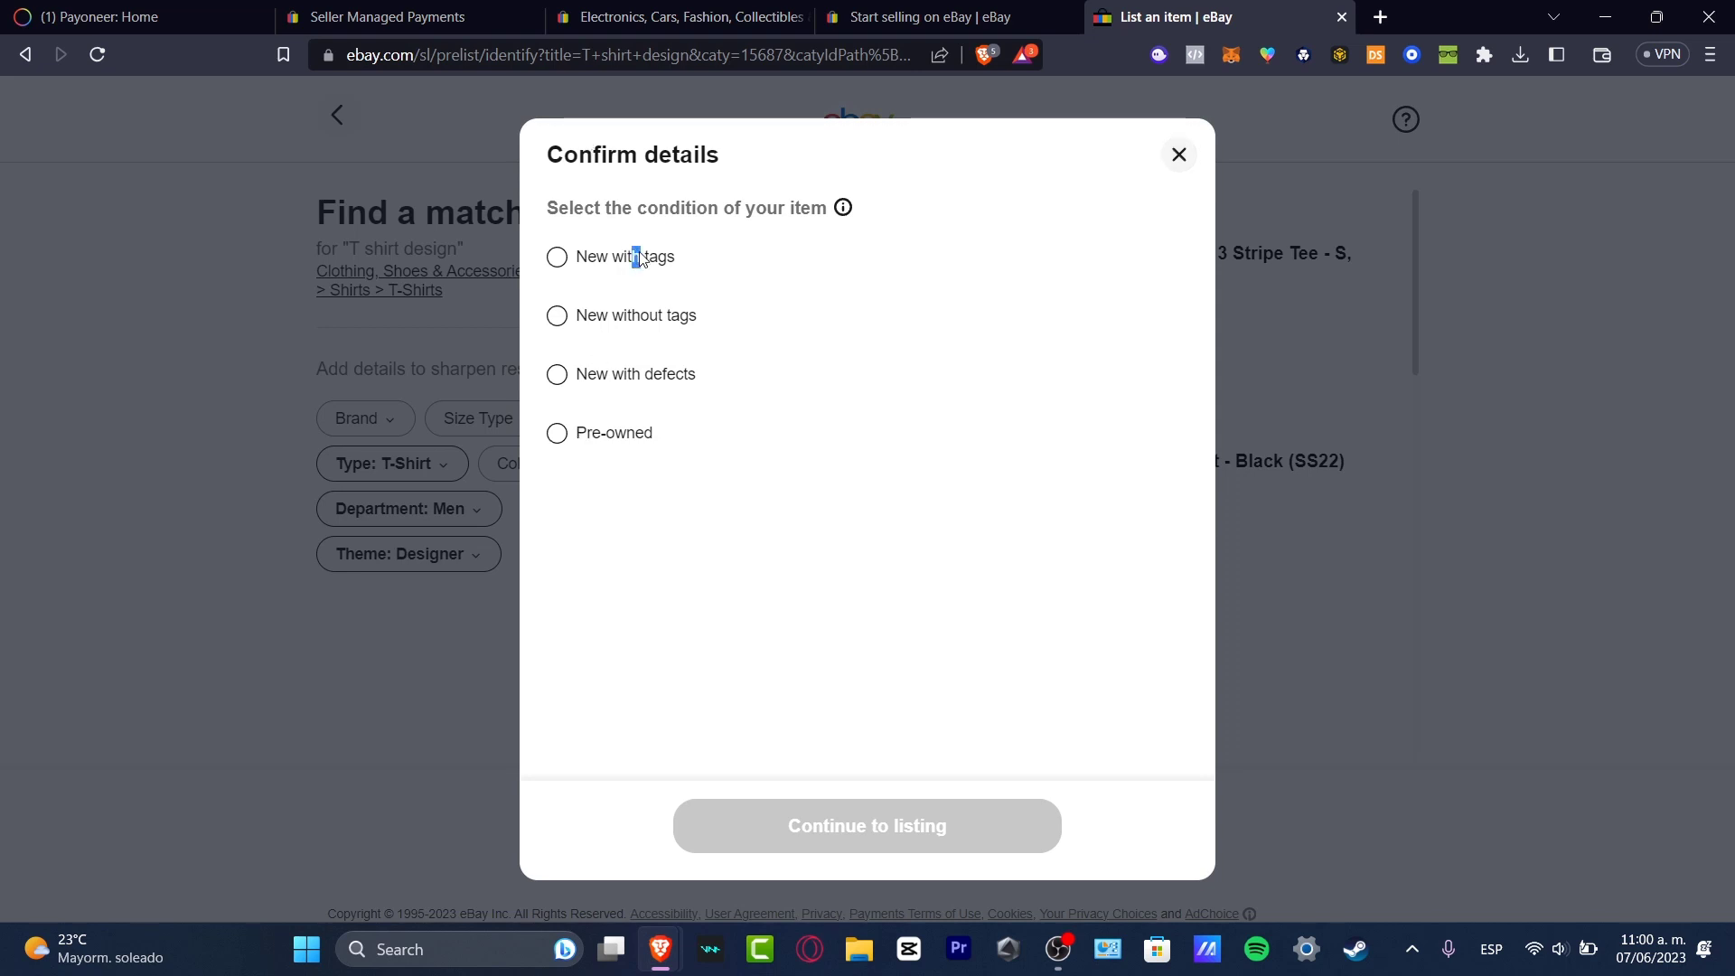
click(555, 266)
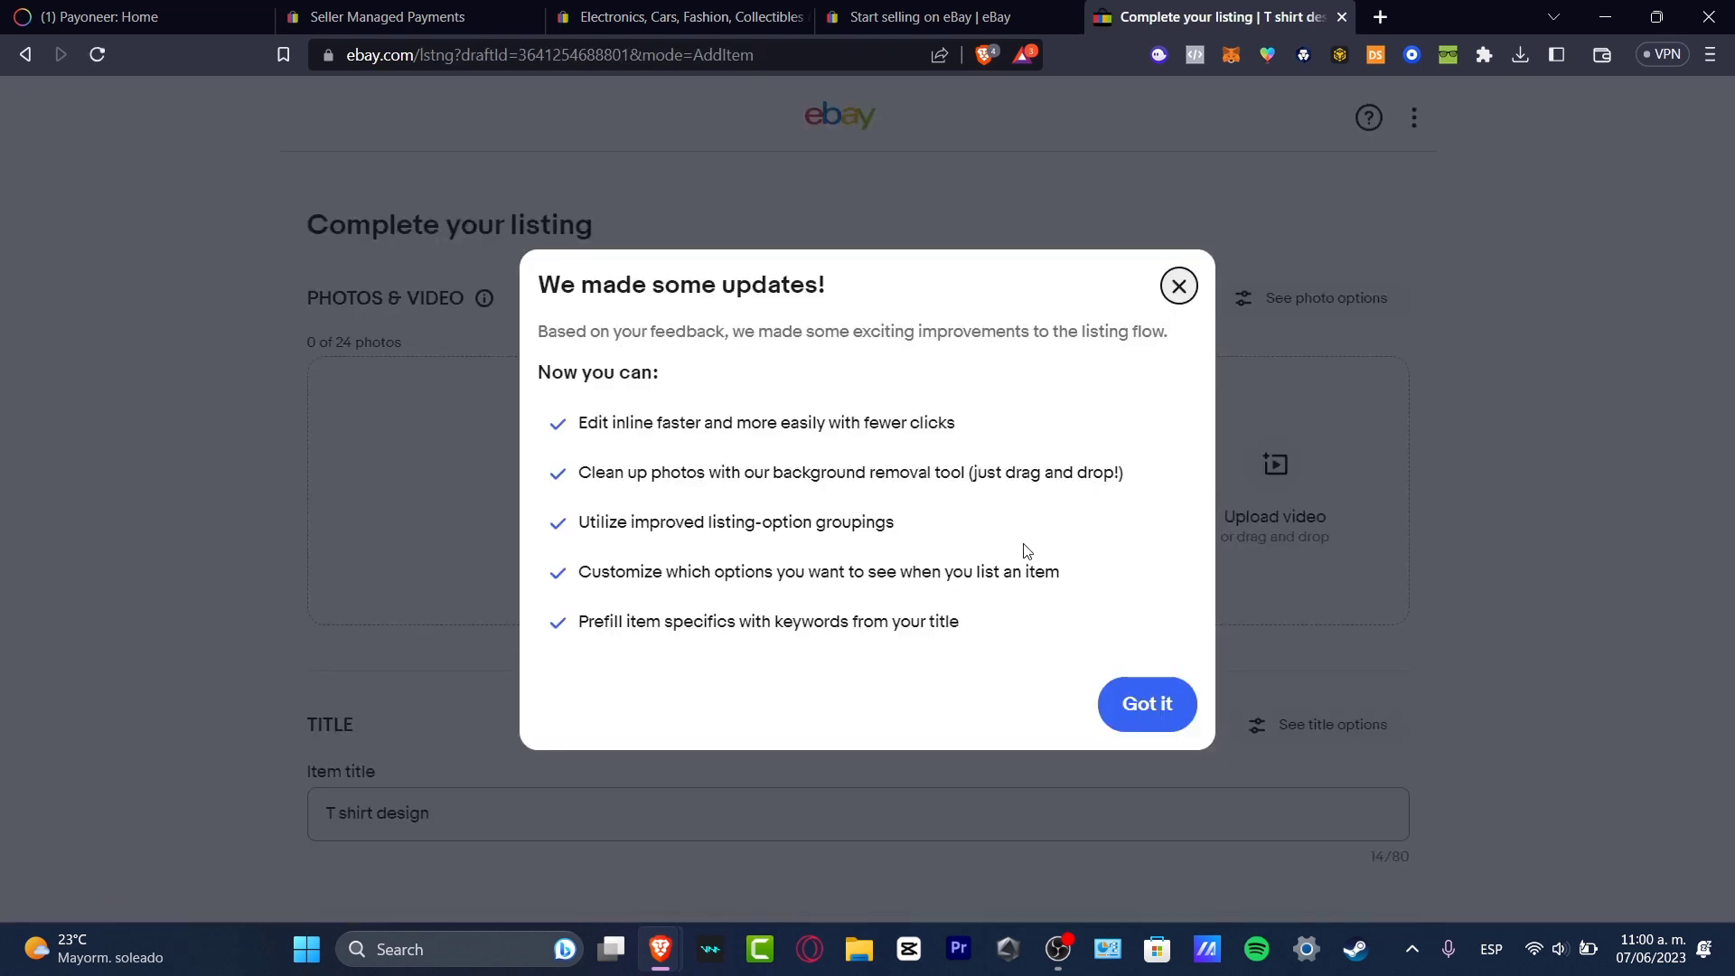
- Dismiss the updates notice and upload photo 6 from Downloads as the main photo
click(1164, 698)
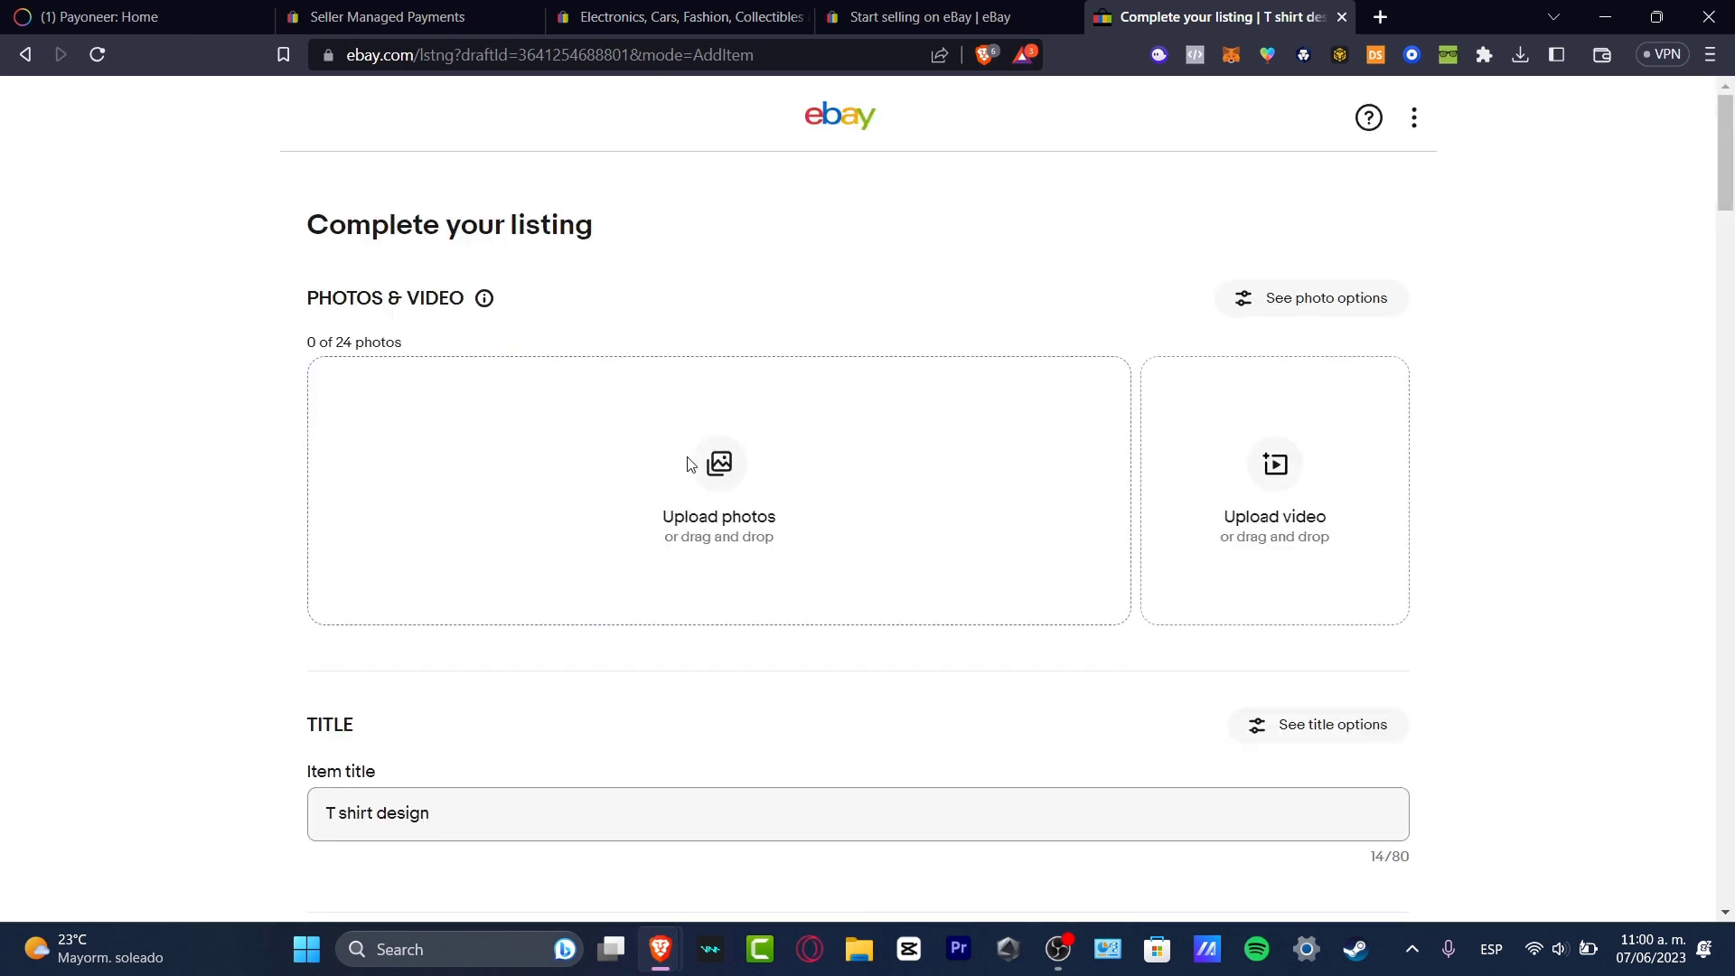
click(720, 490)
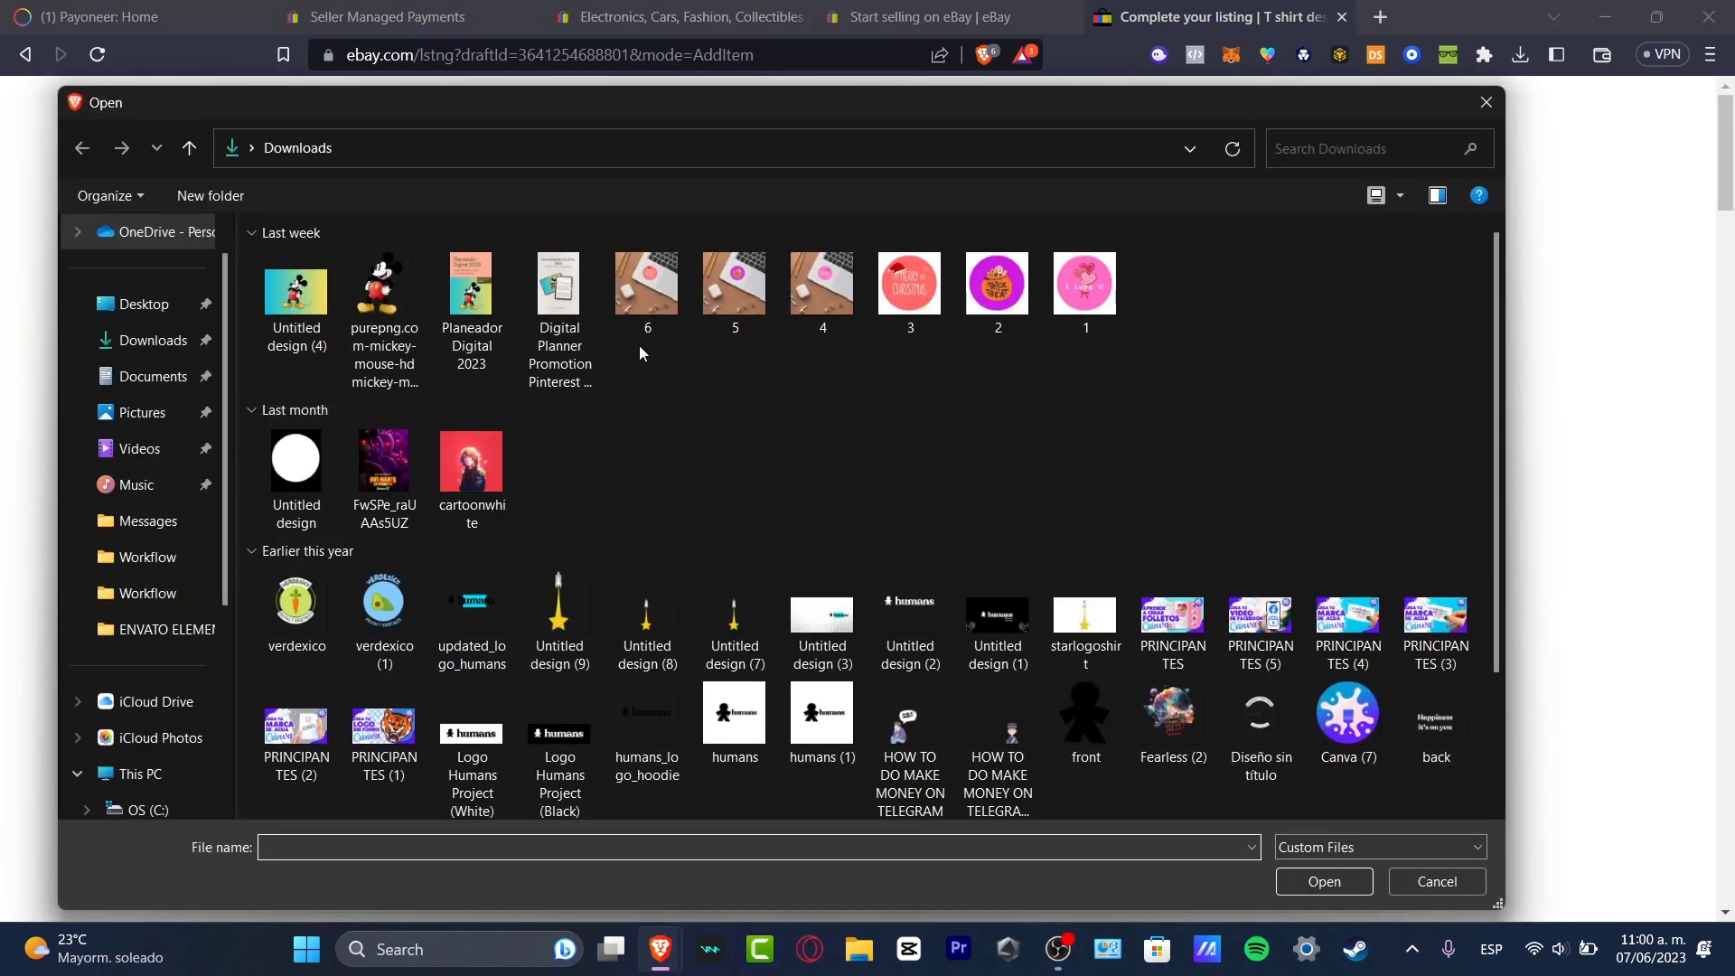
click(669, 302)
click(1324, 881)
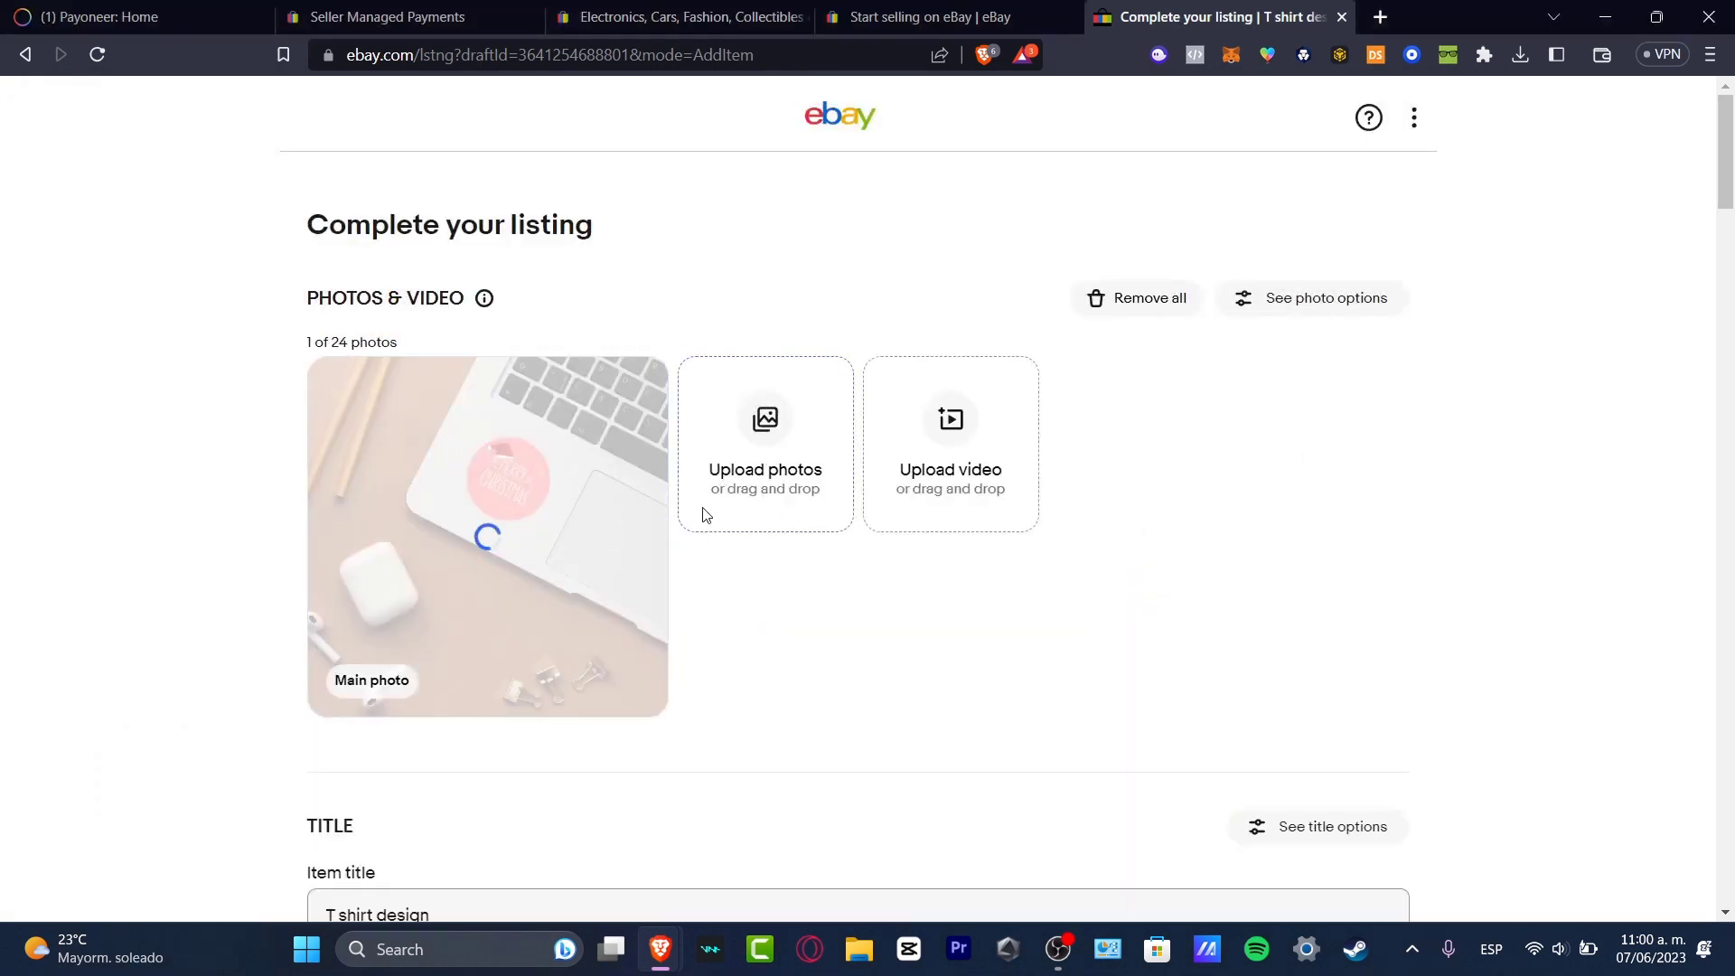
- Write 'This is just an example' as the item description
scroll(706, 514, down, 7)
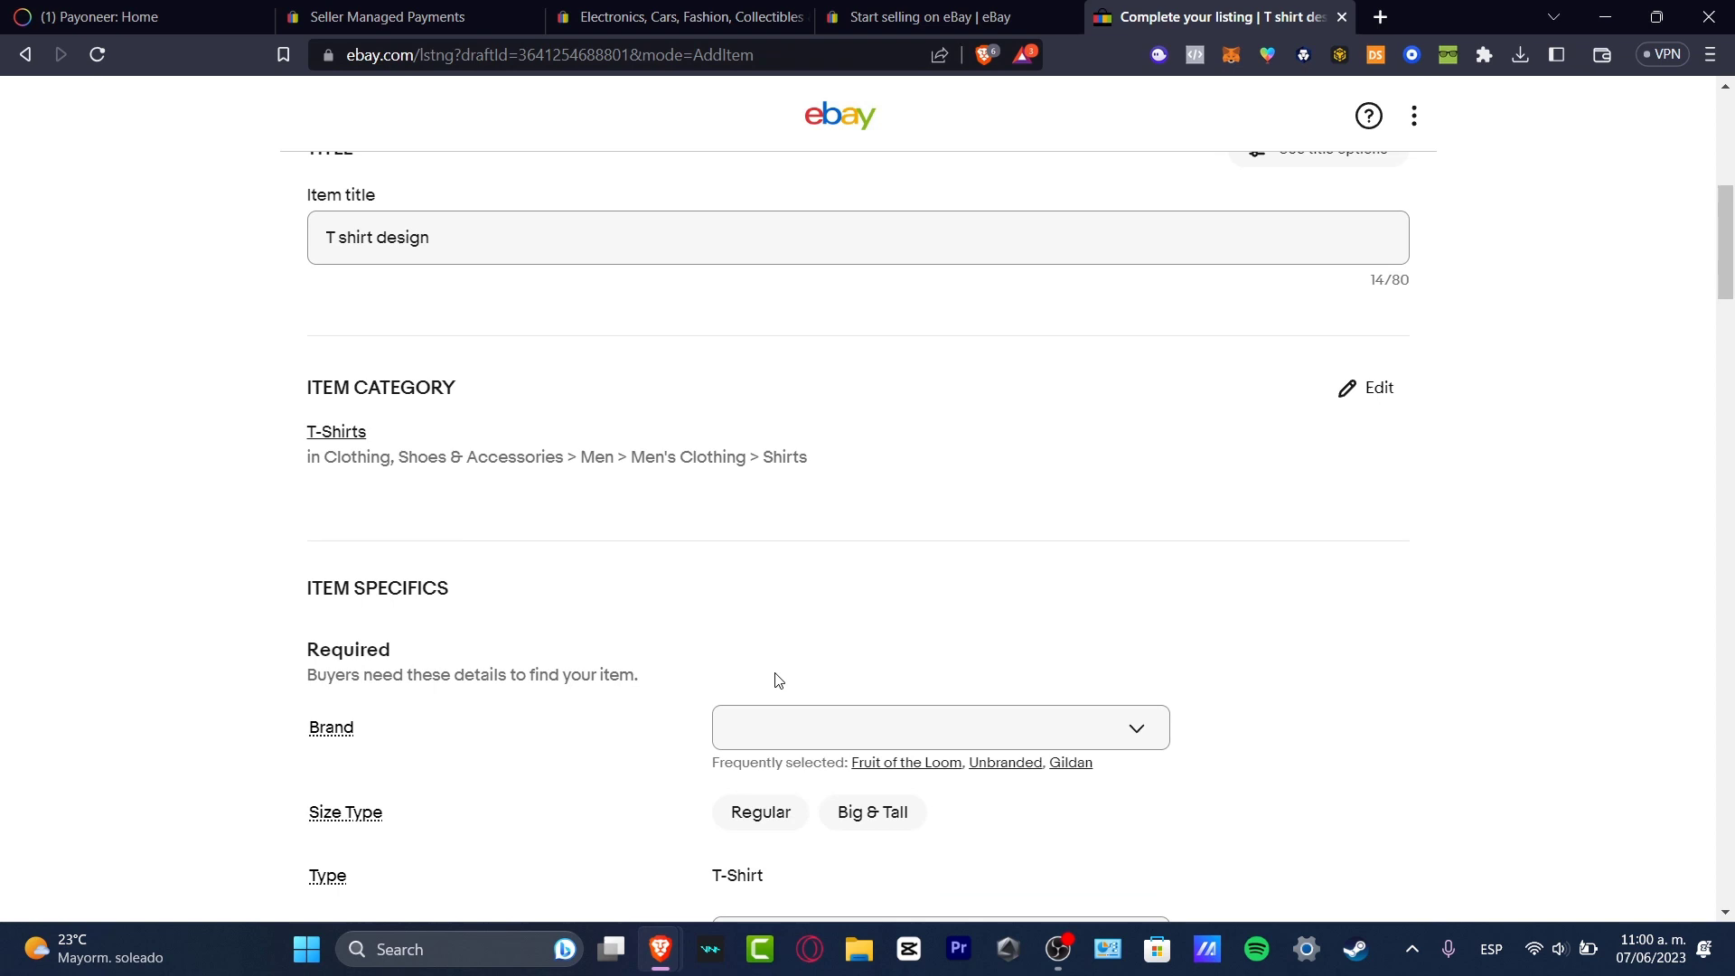
scroll(962, 703, down, 11)
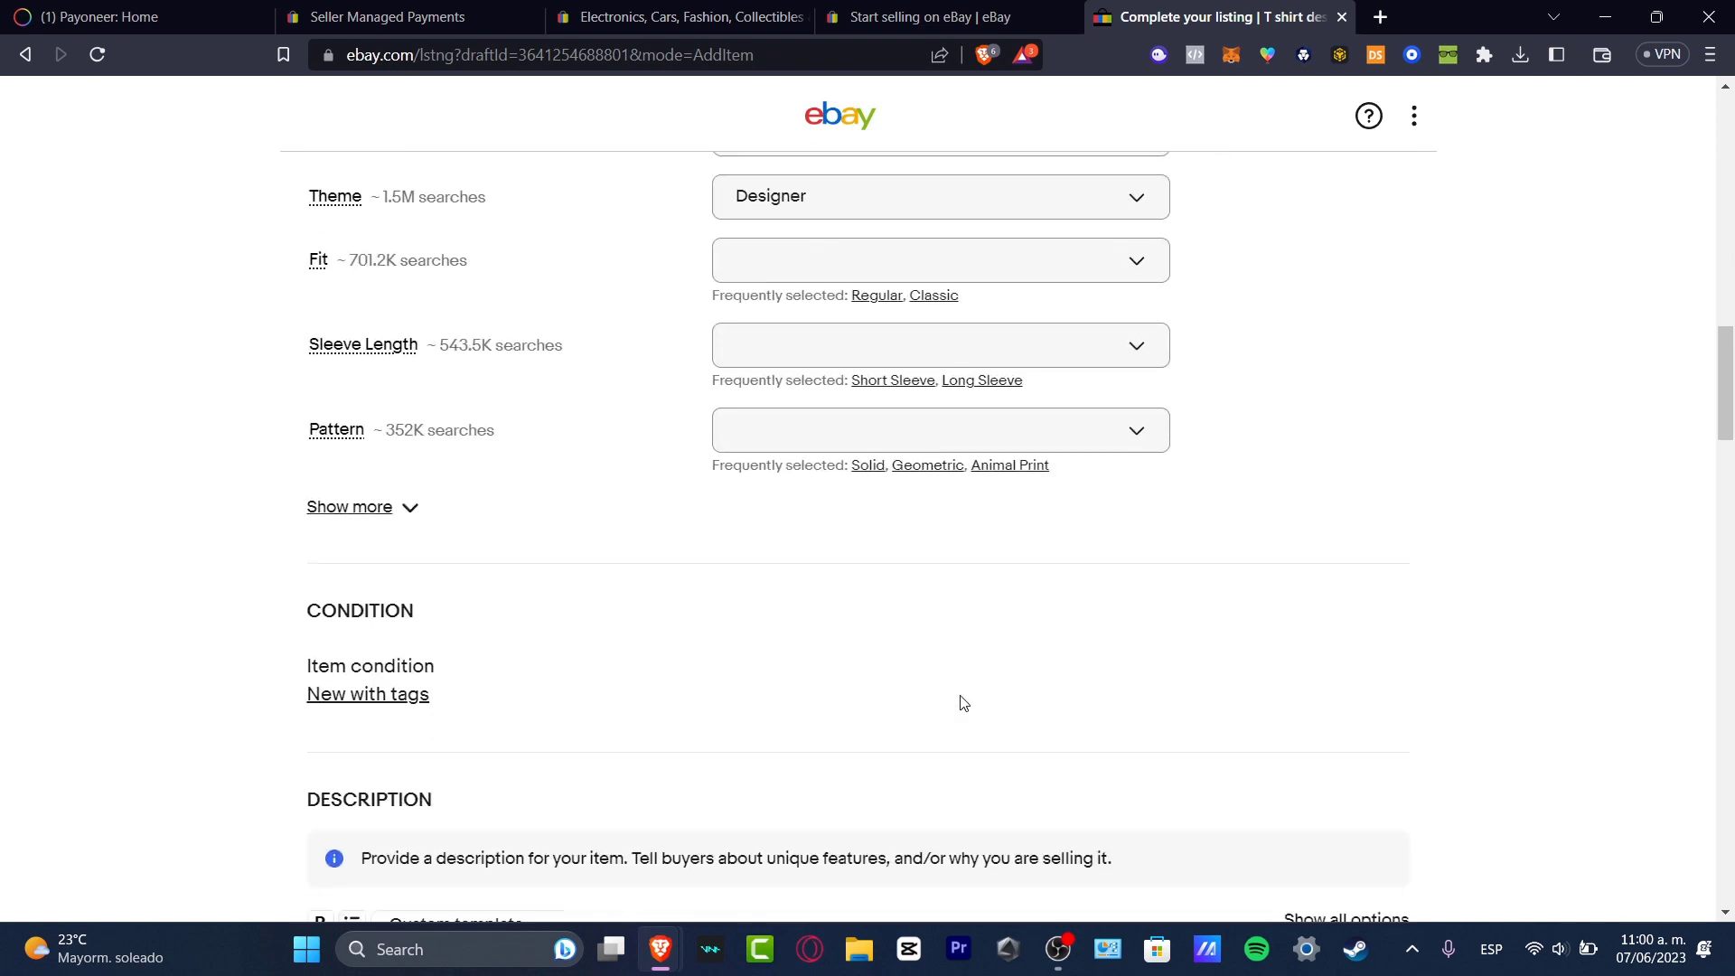
scroll(963, 703, down, 7)
click(622, 384)
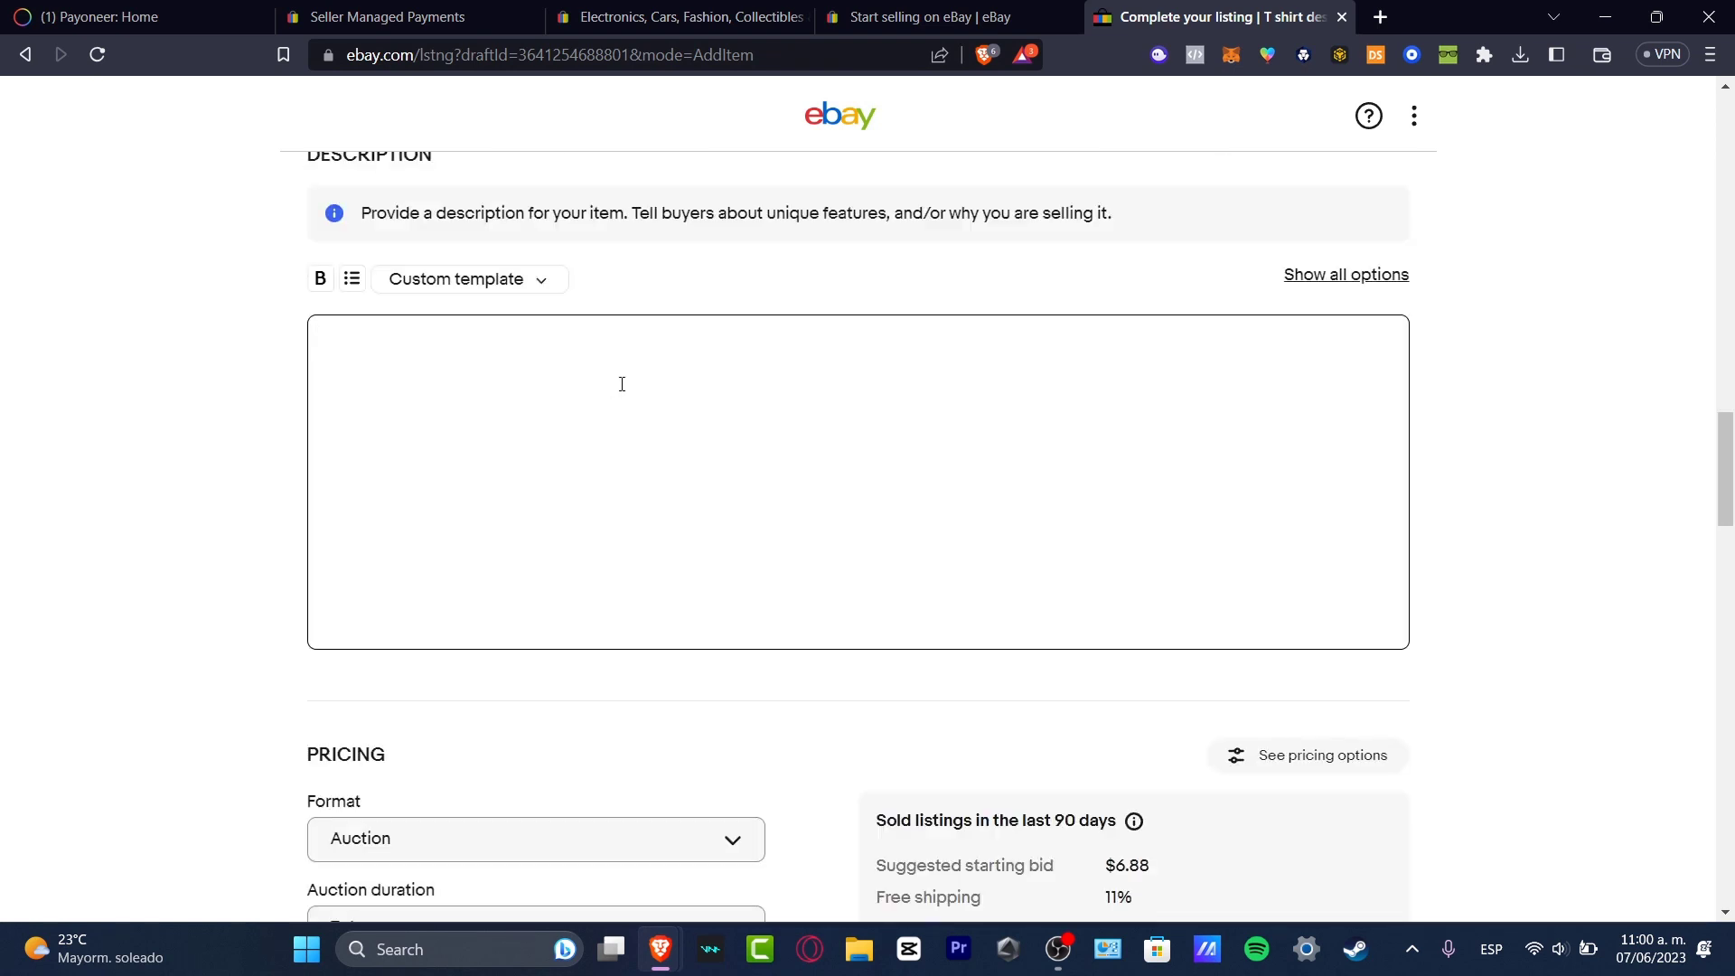
text(This is just an example)
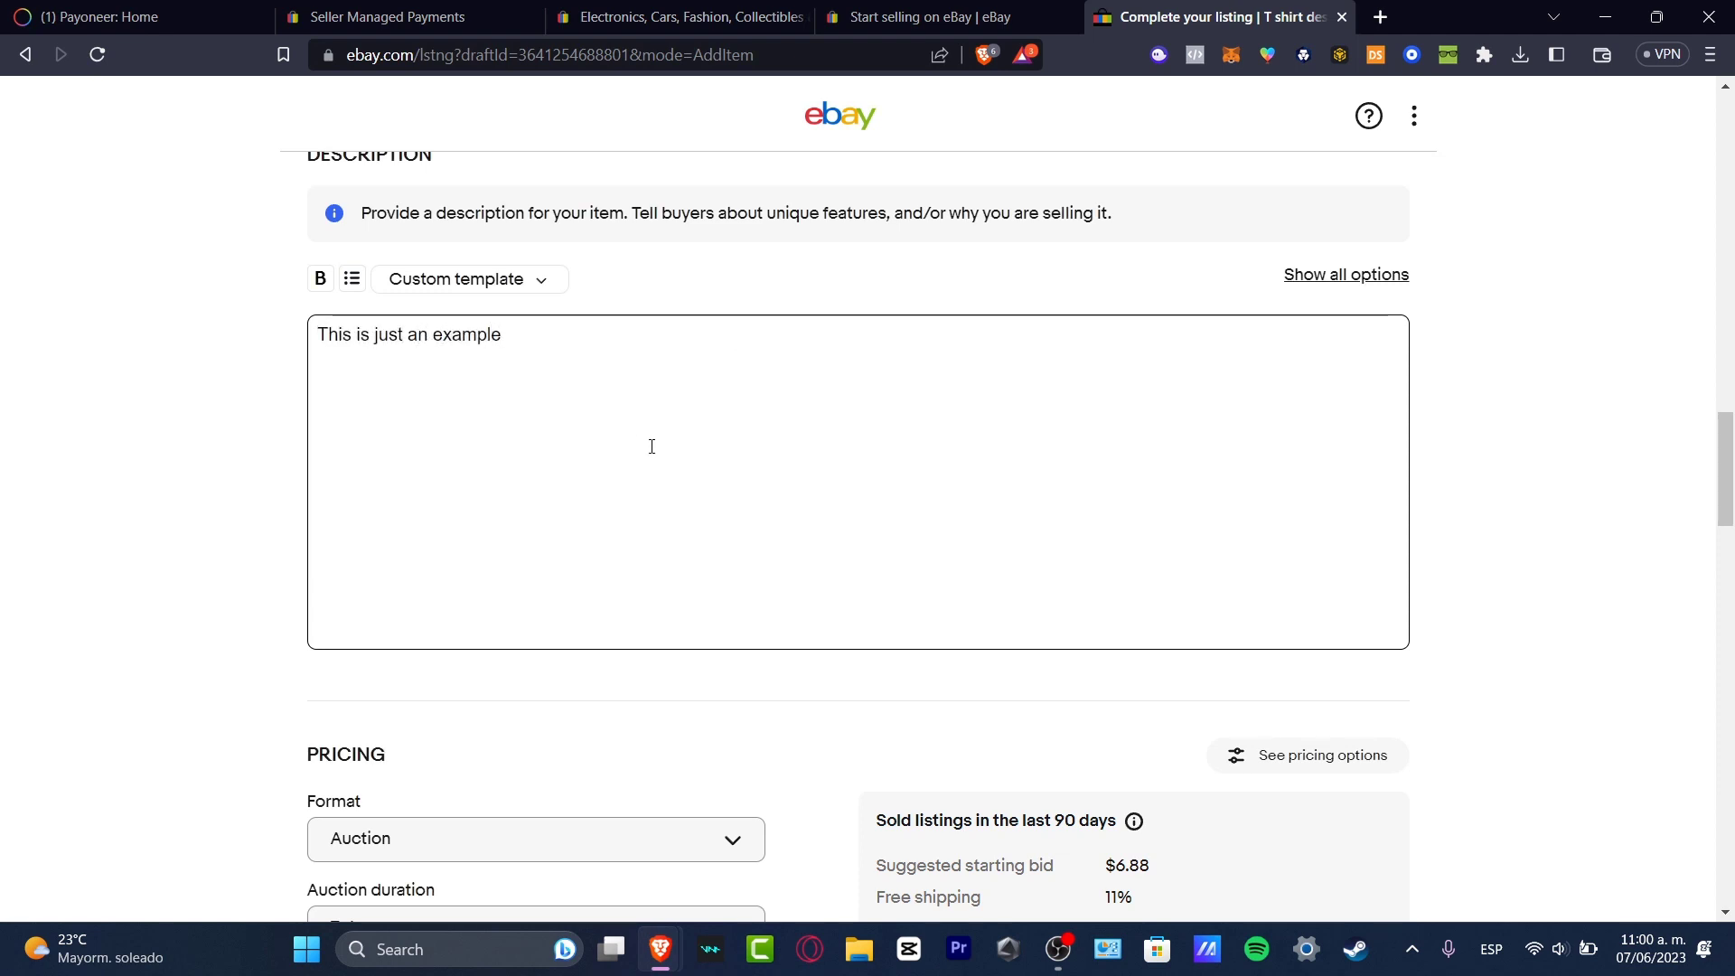
- Set starting bid 2, Buy It Now 3.00, reserve 4, minimum offer 4 and auto-accept 5
scroll(651, 445, down, 7)
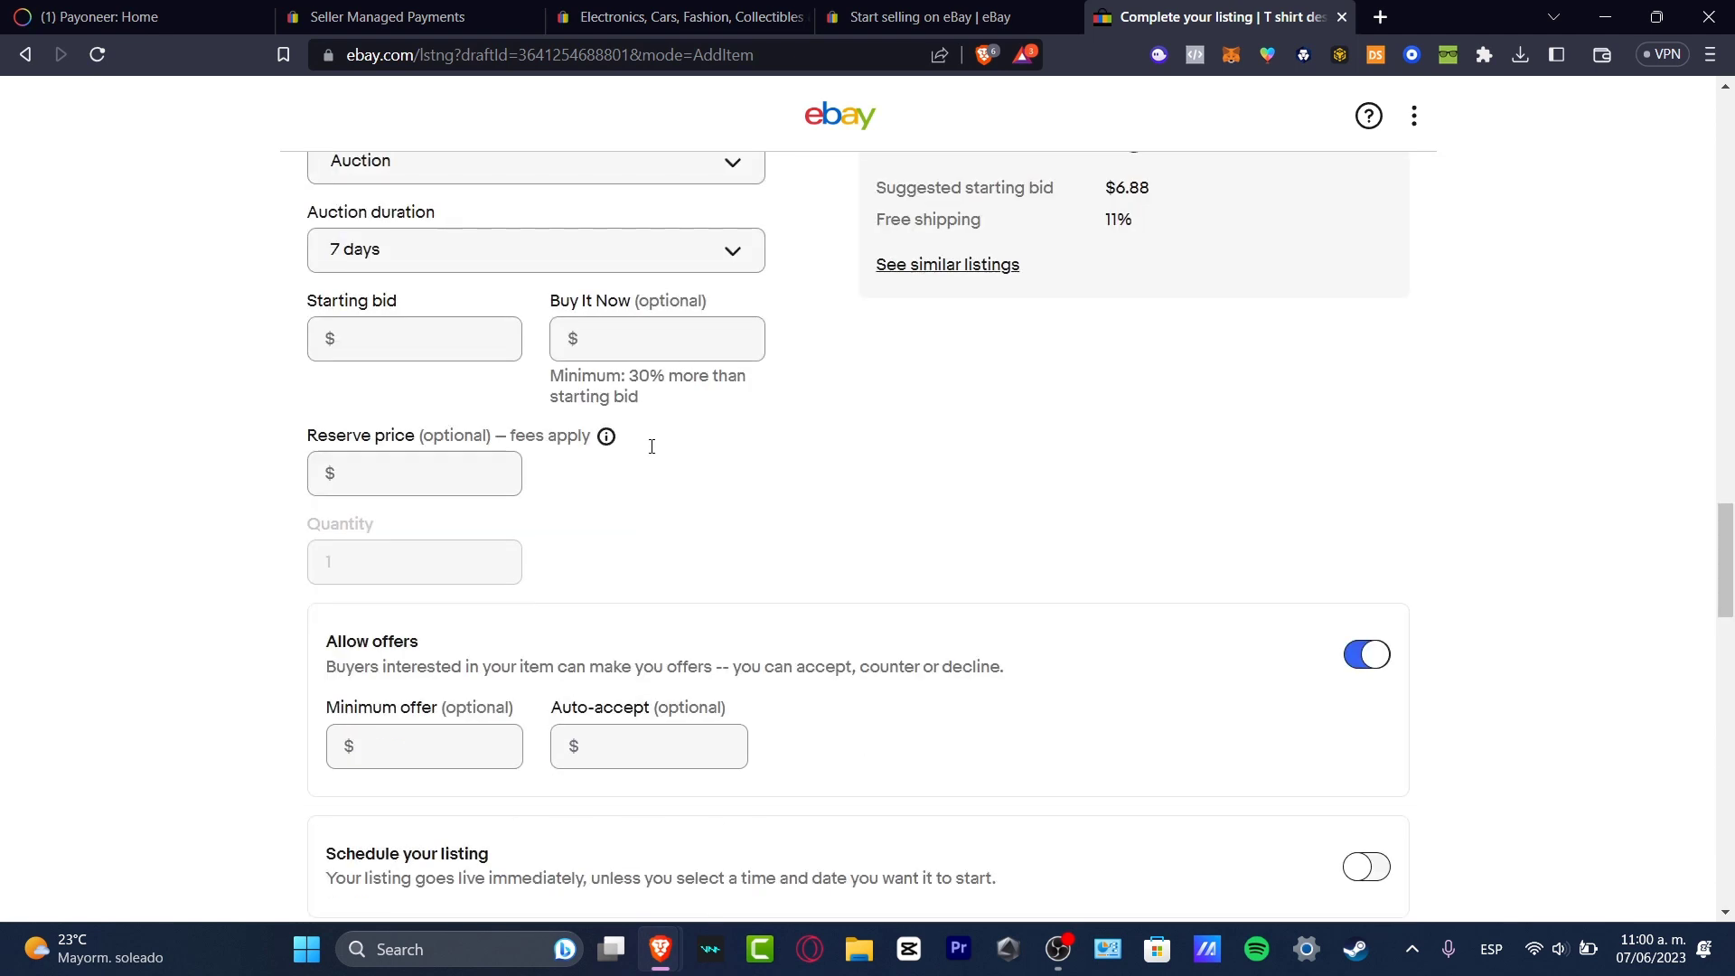
click(425, 341)
text(2)
click(690, 330)
text(3.00)
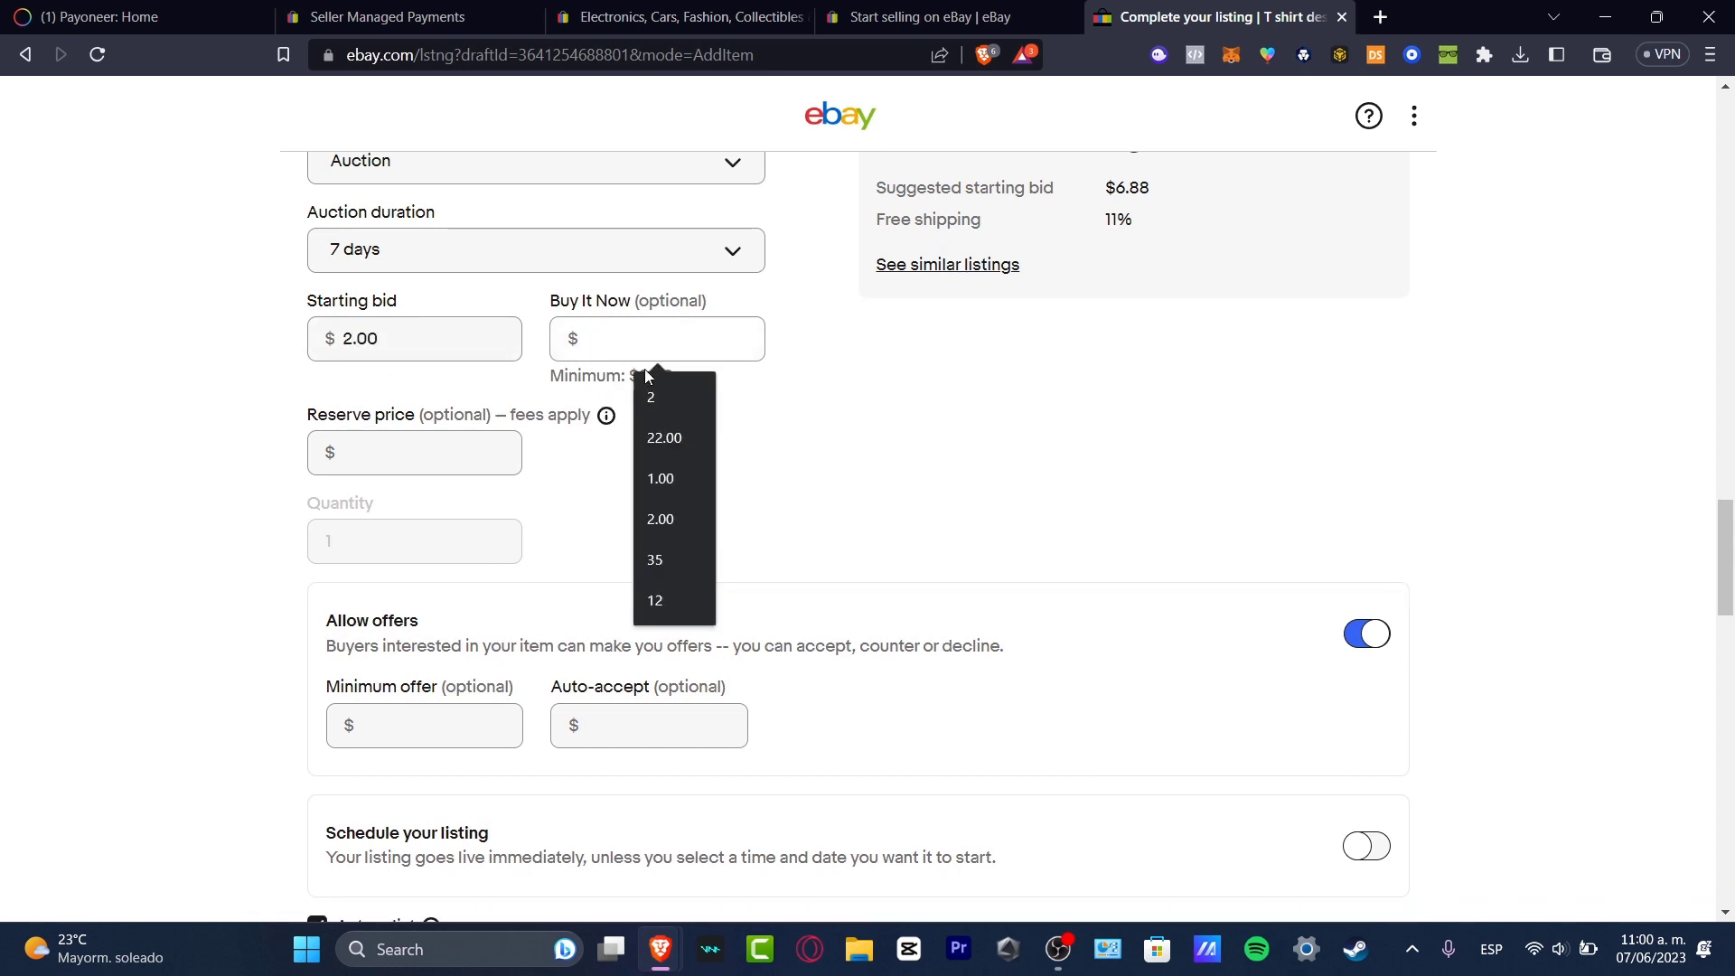
click(457, 454)
text(4)
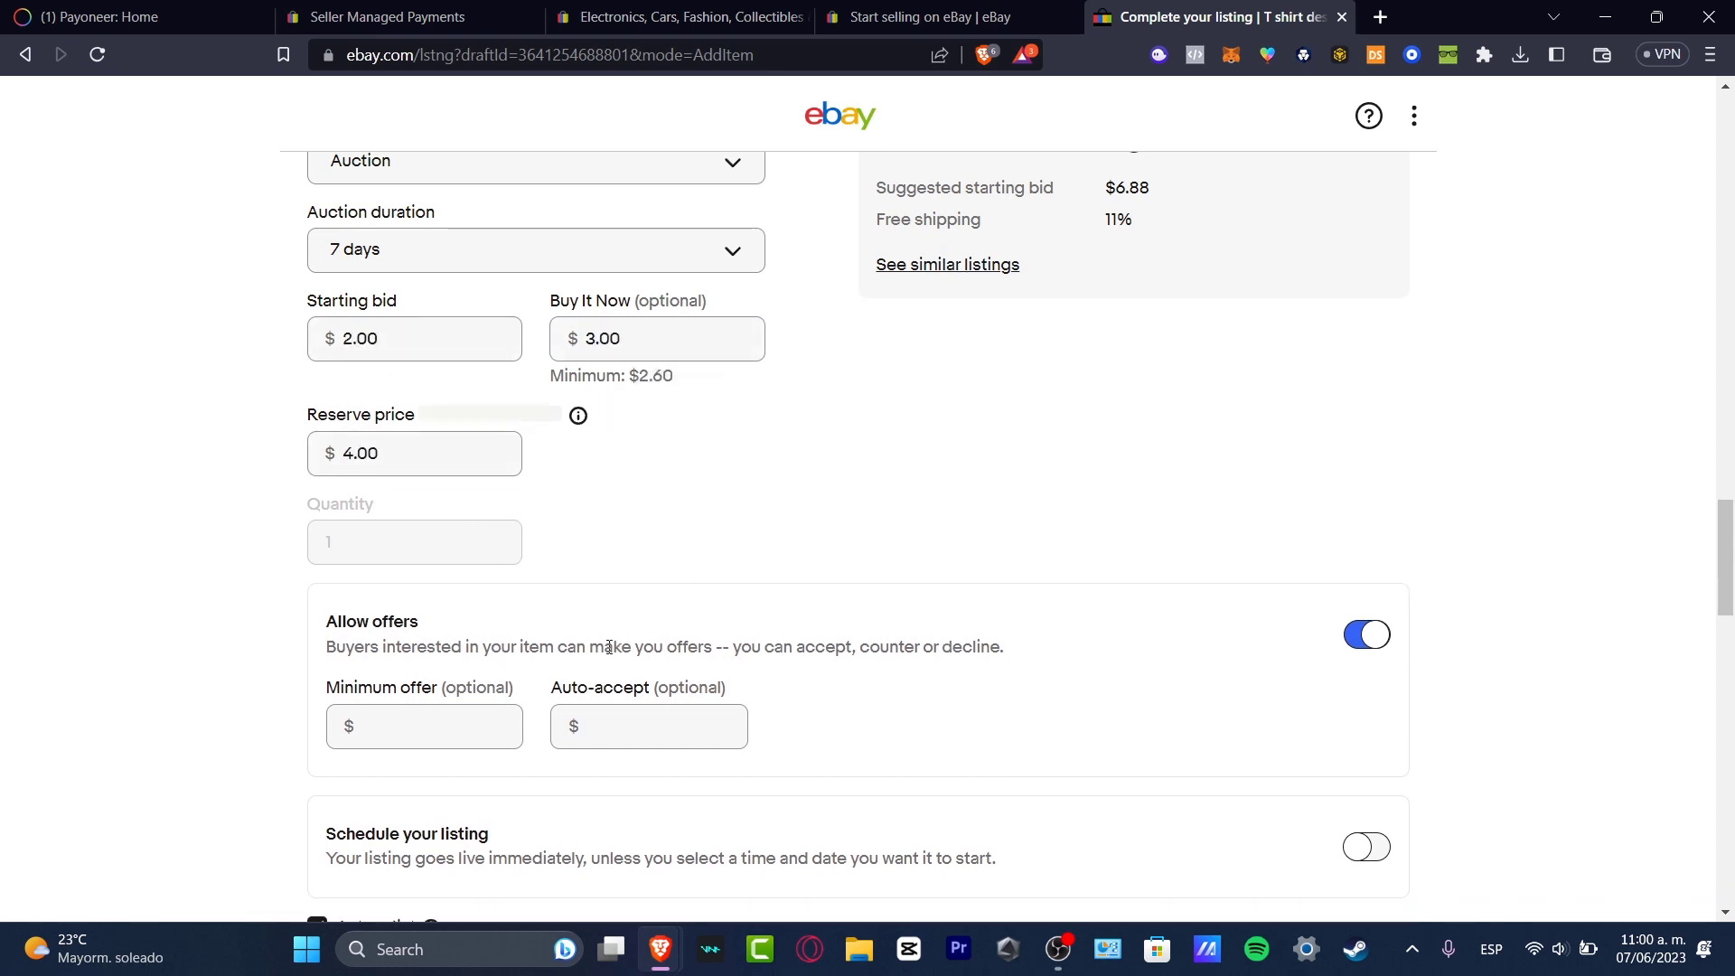
click(457, 723)
text(4)
click(676, 728)
text(5)
- Keep standard shipping for small items with a Flat rate cost type
scroll(705, 740, down, 3)
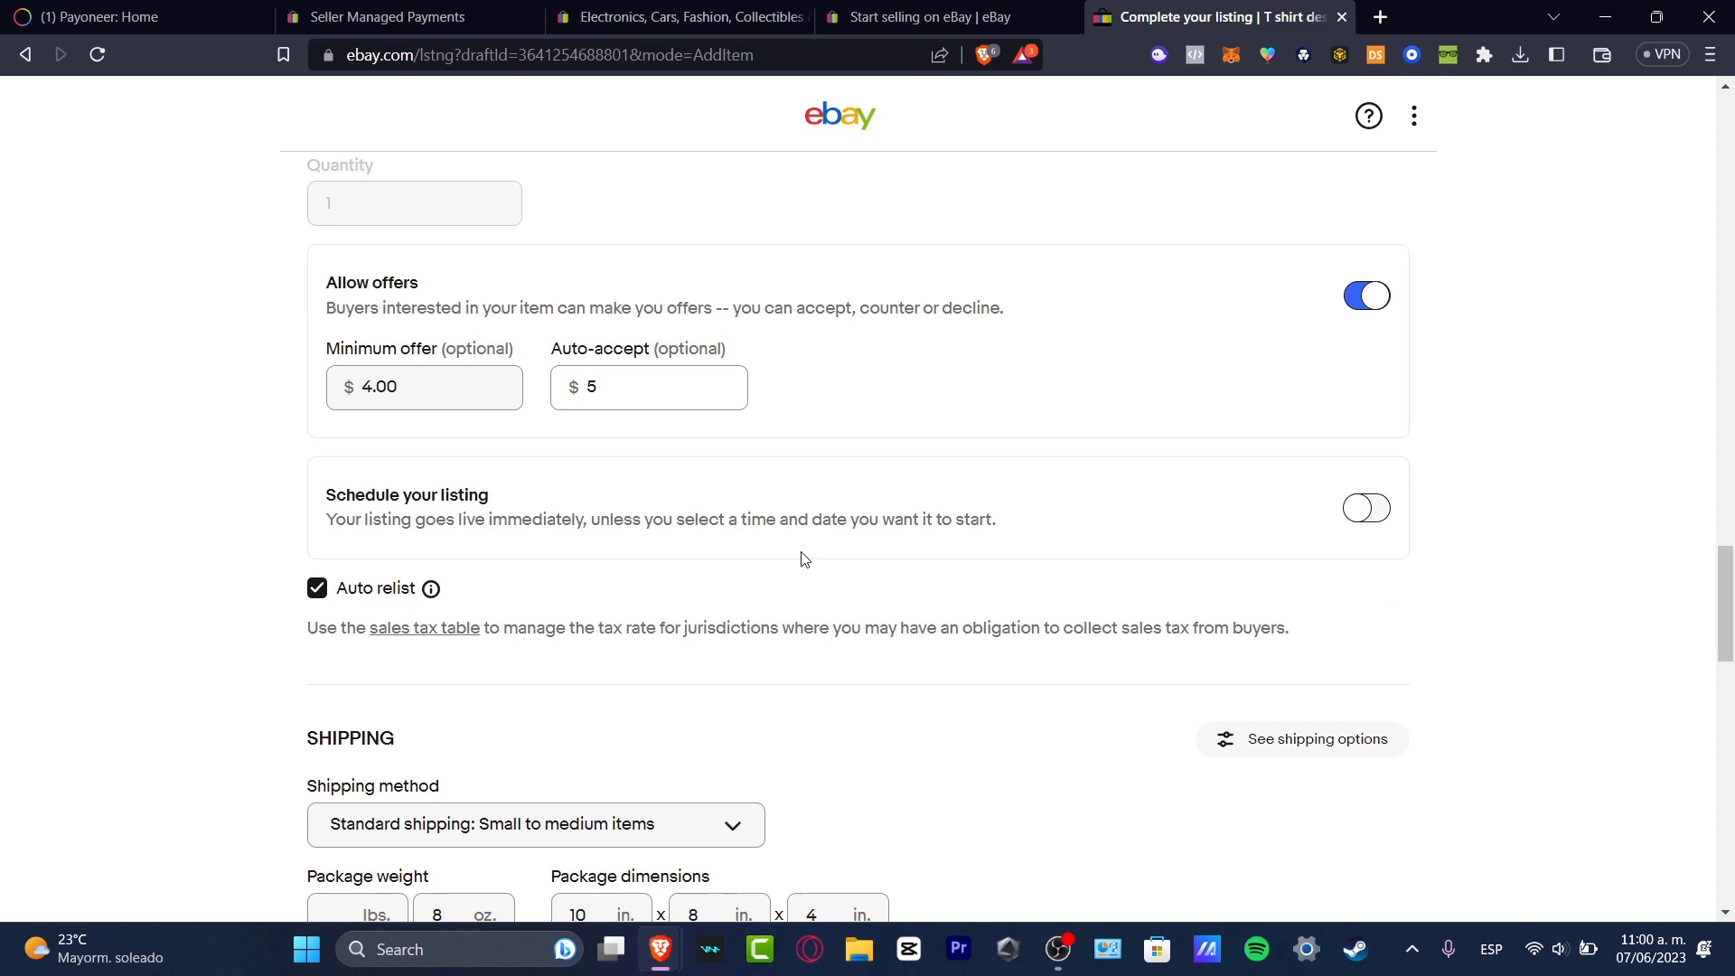
scroll(800, 560, down, 4)
click(705, 489)
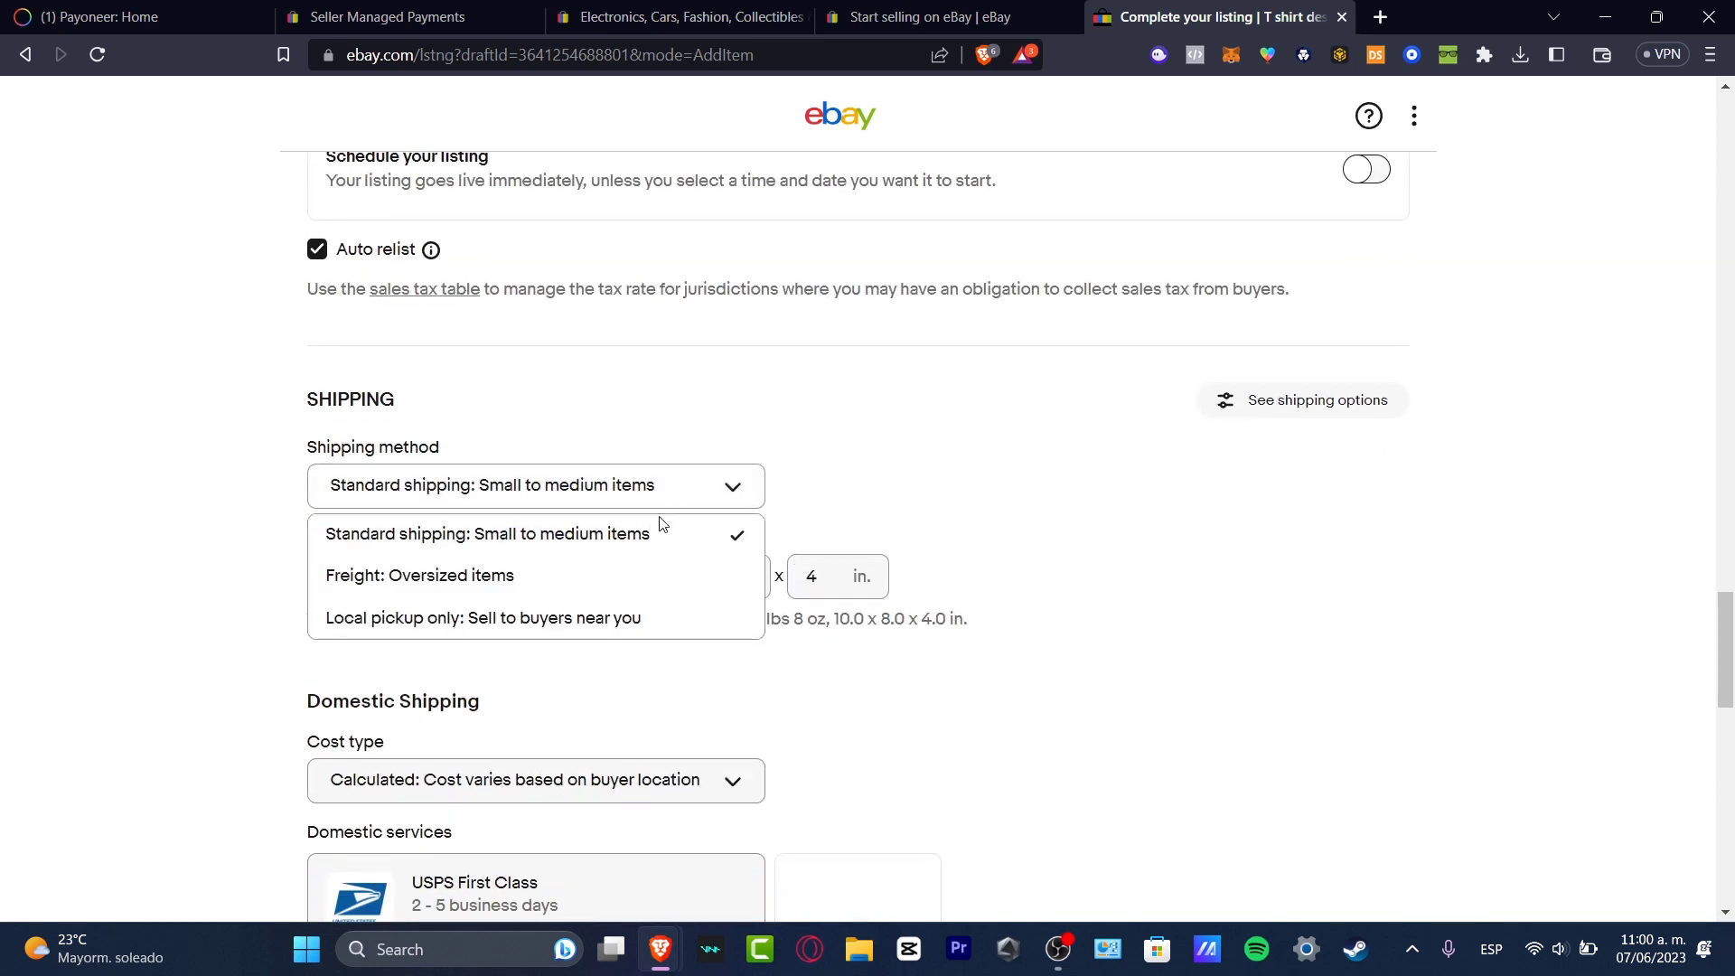
click(786, 709)
click(691, 779)
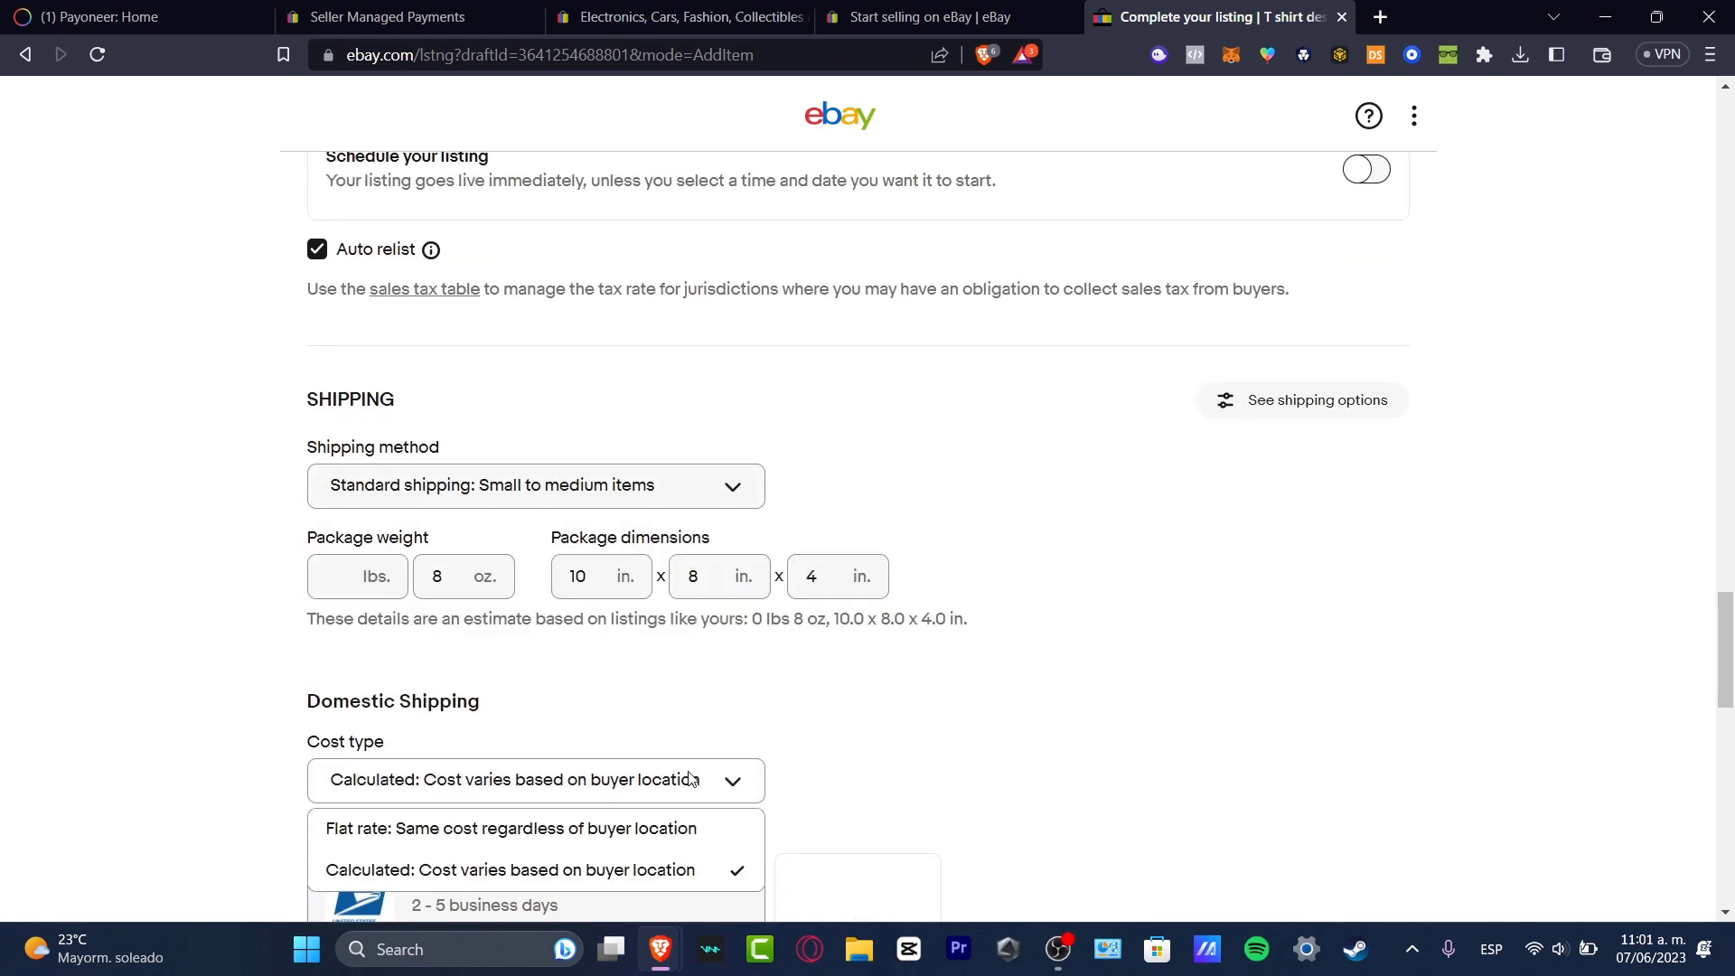
click(630, 828)
- Publish the T-shirt listing and return to the Seller Managed Payments setup page
scroll(949, 702, down, 3)
scroll(1021, 683, down, 6)
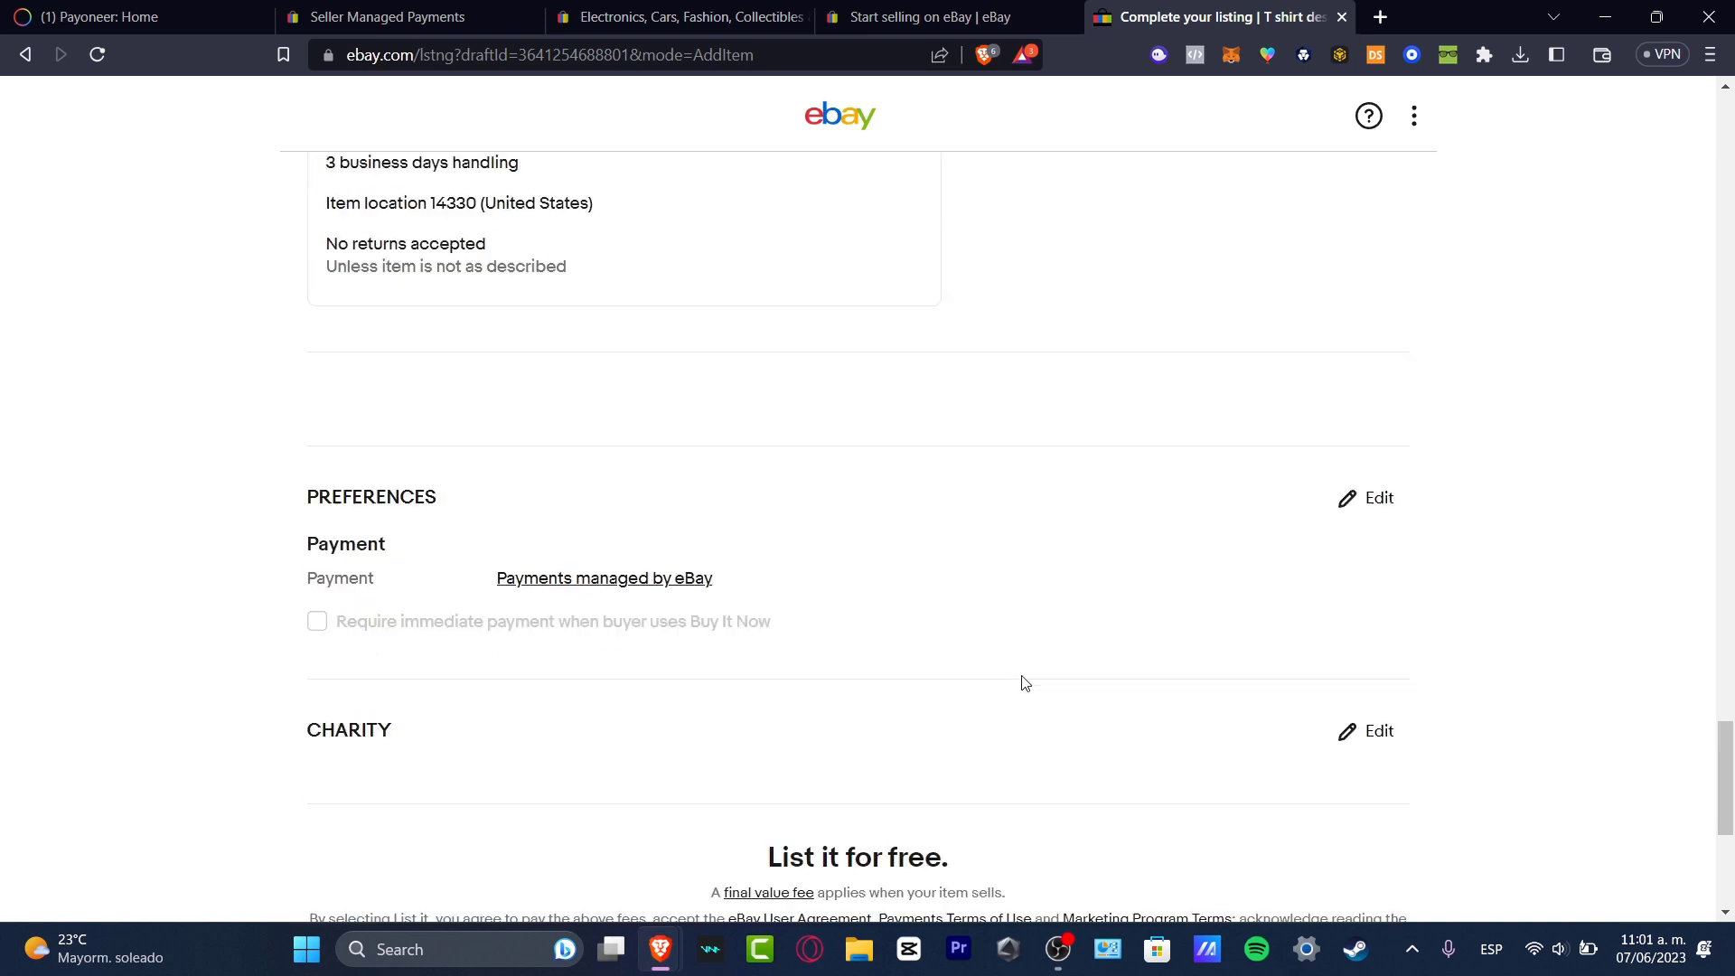
scroll(1259, 743, down, 5)
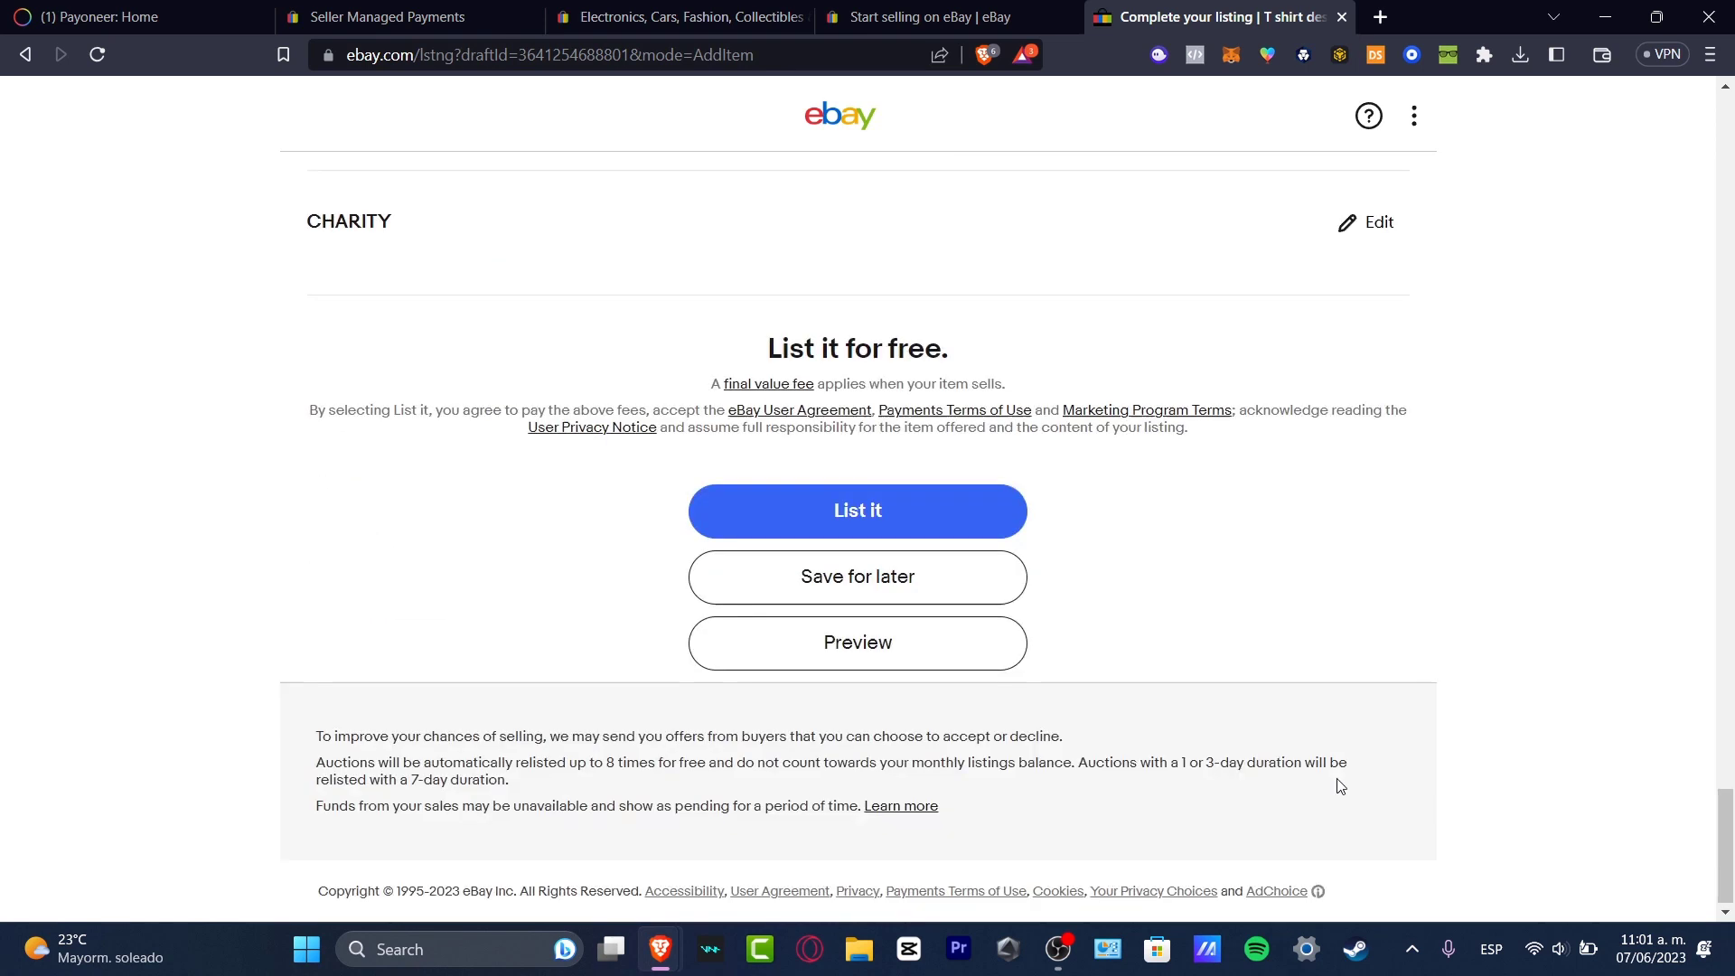
click(876, 533)
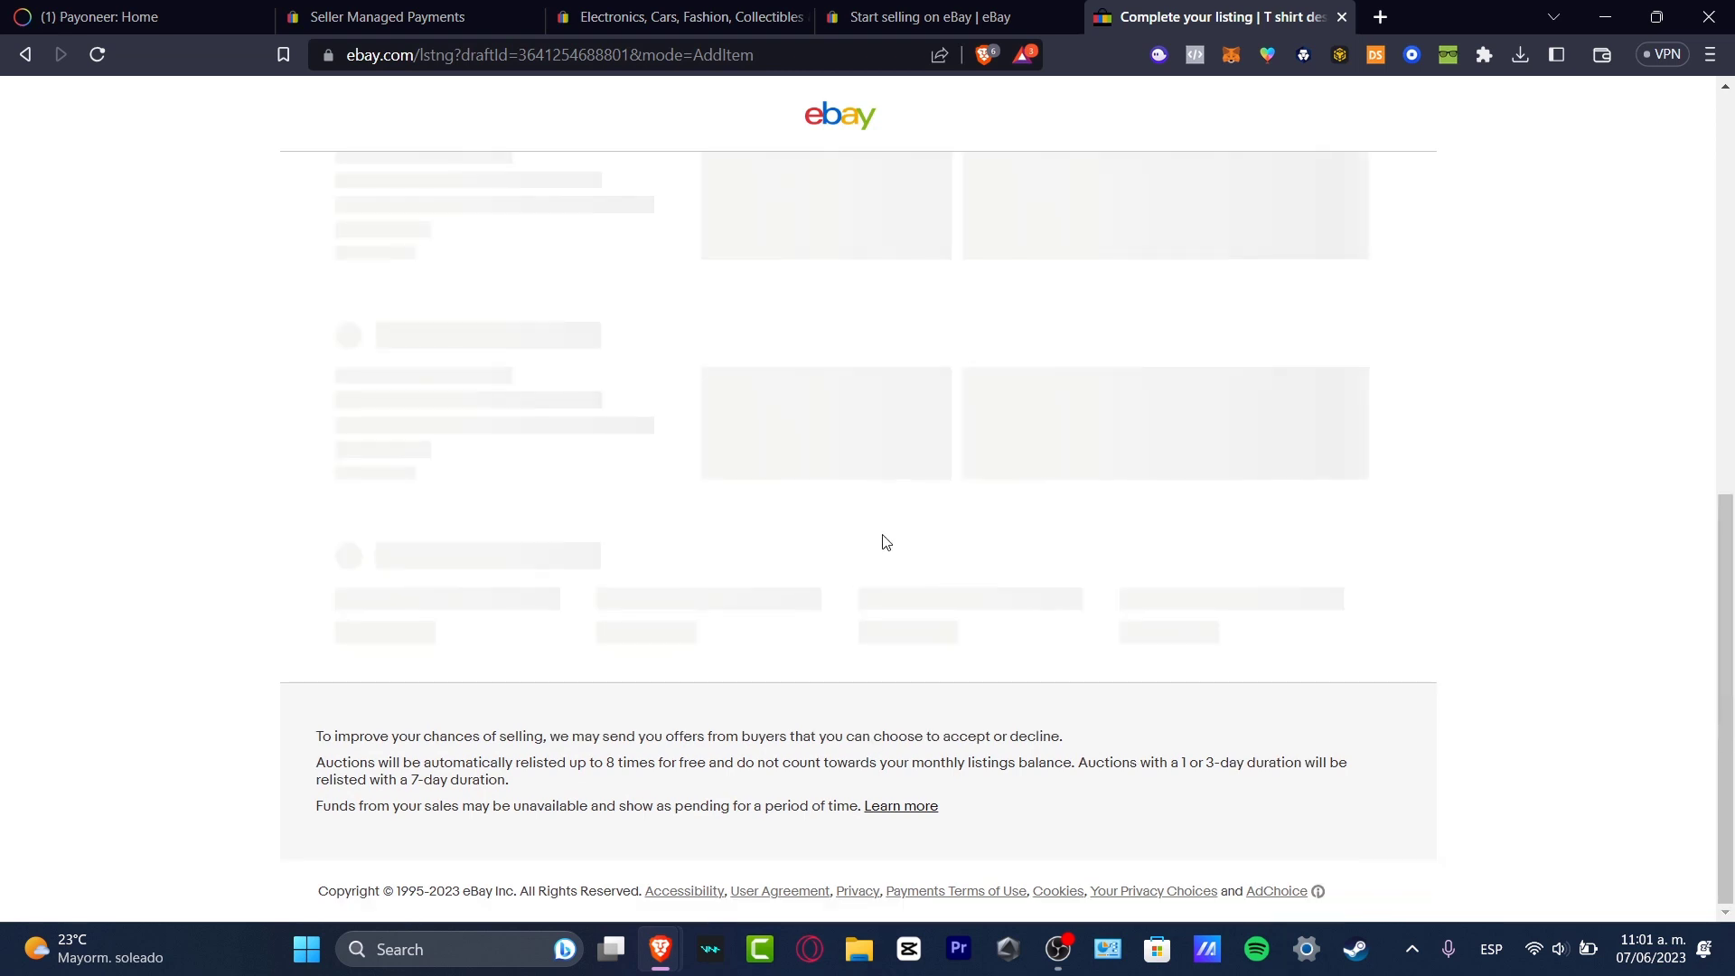
click(448, 17)
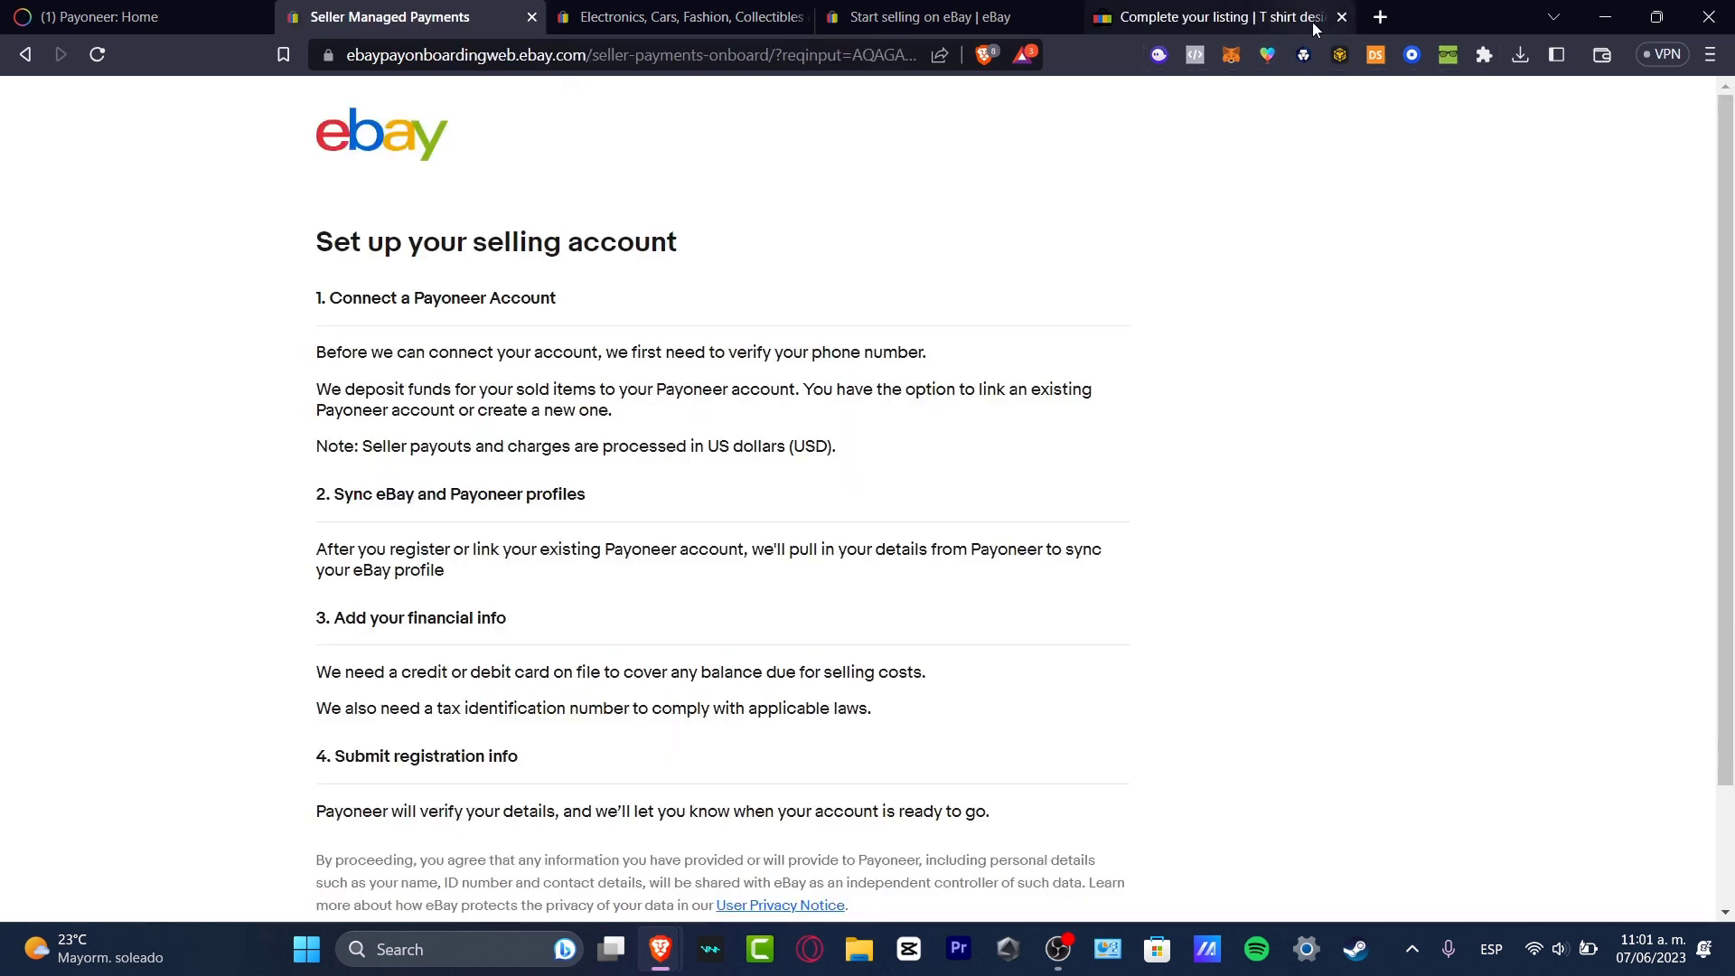
- Close the listing tab, then replace the old phone number with a new one for verification
click(1341, 17)
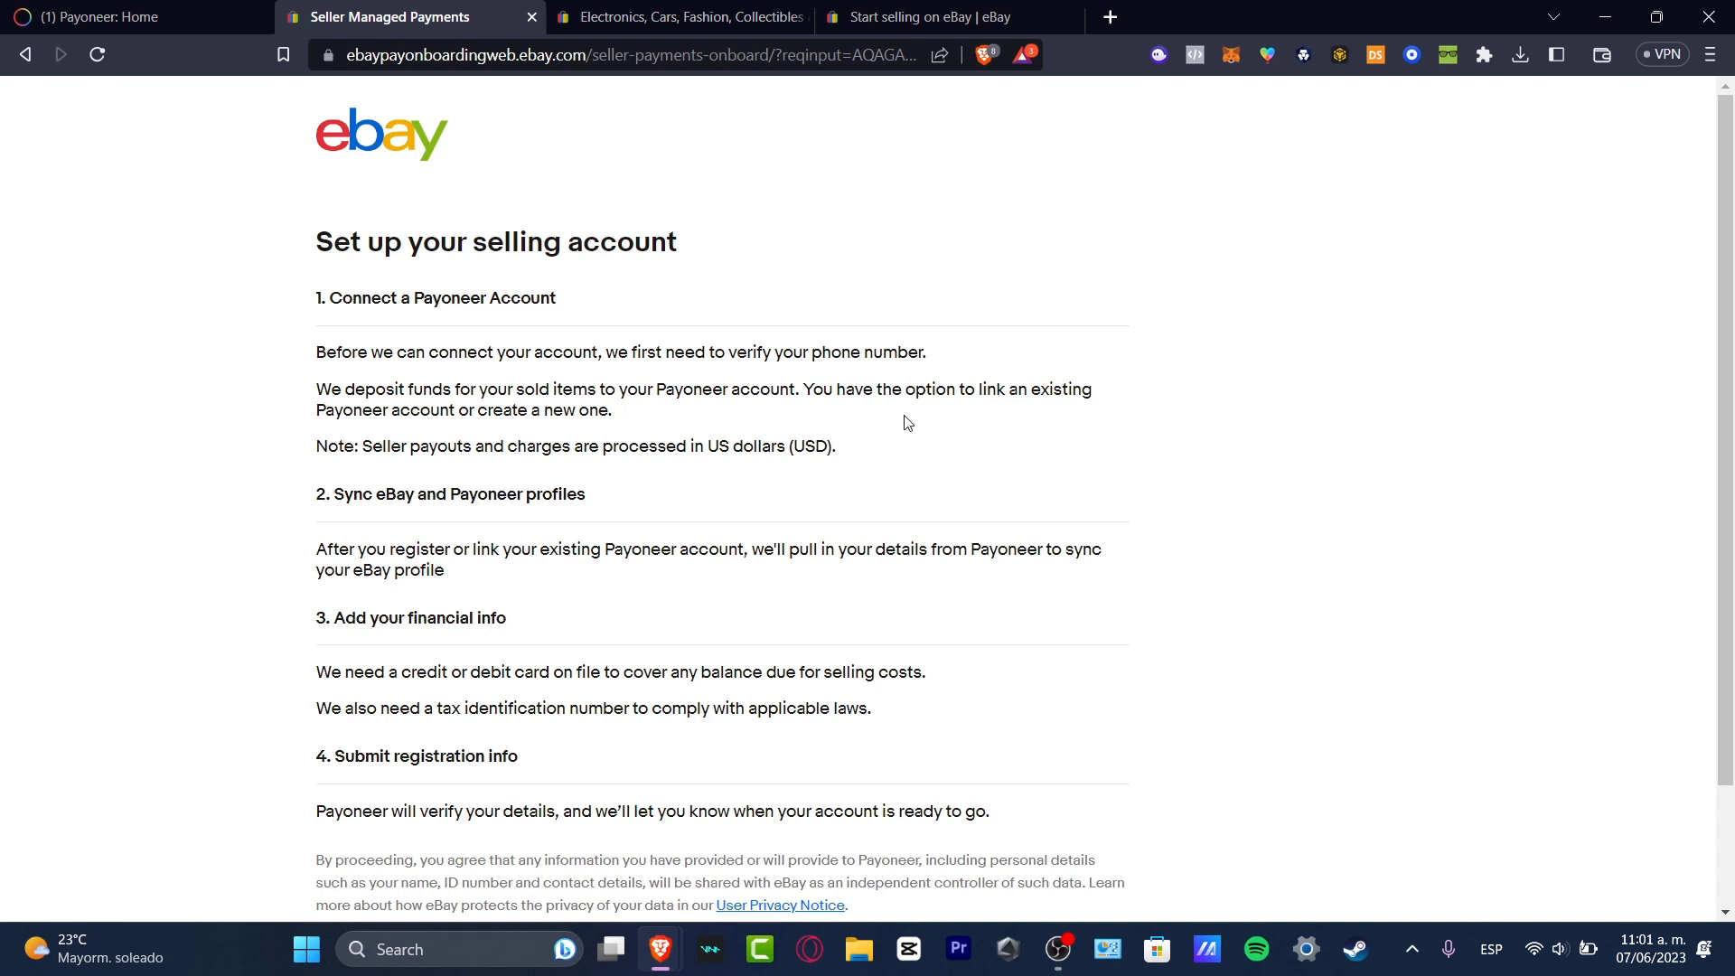
scroll(622, 411, down, 3)
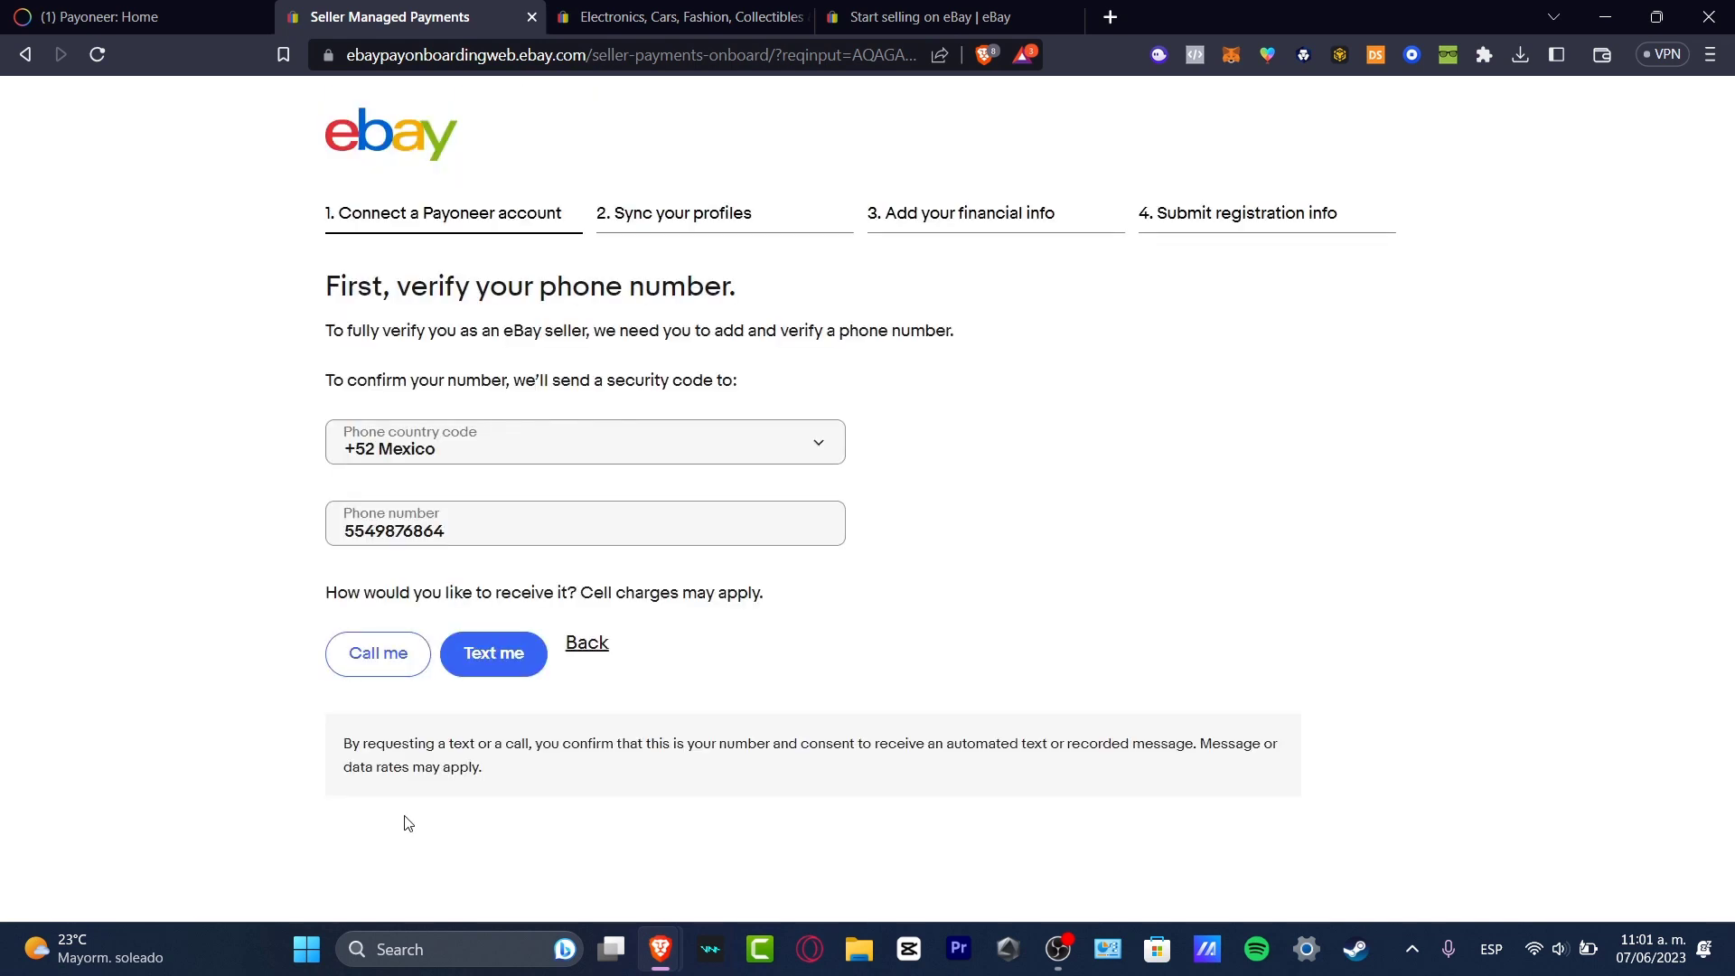
drag(493, 380, 739, 389)
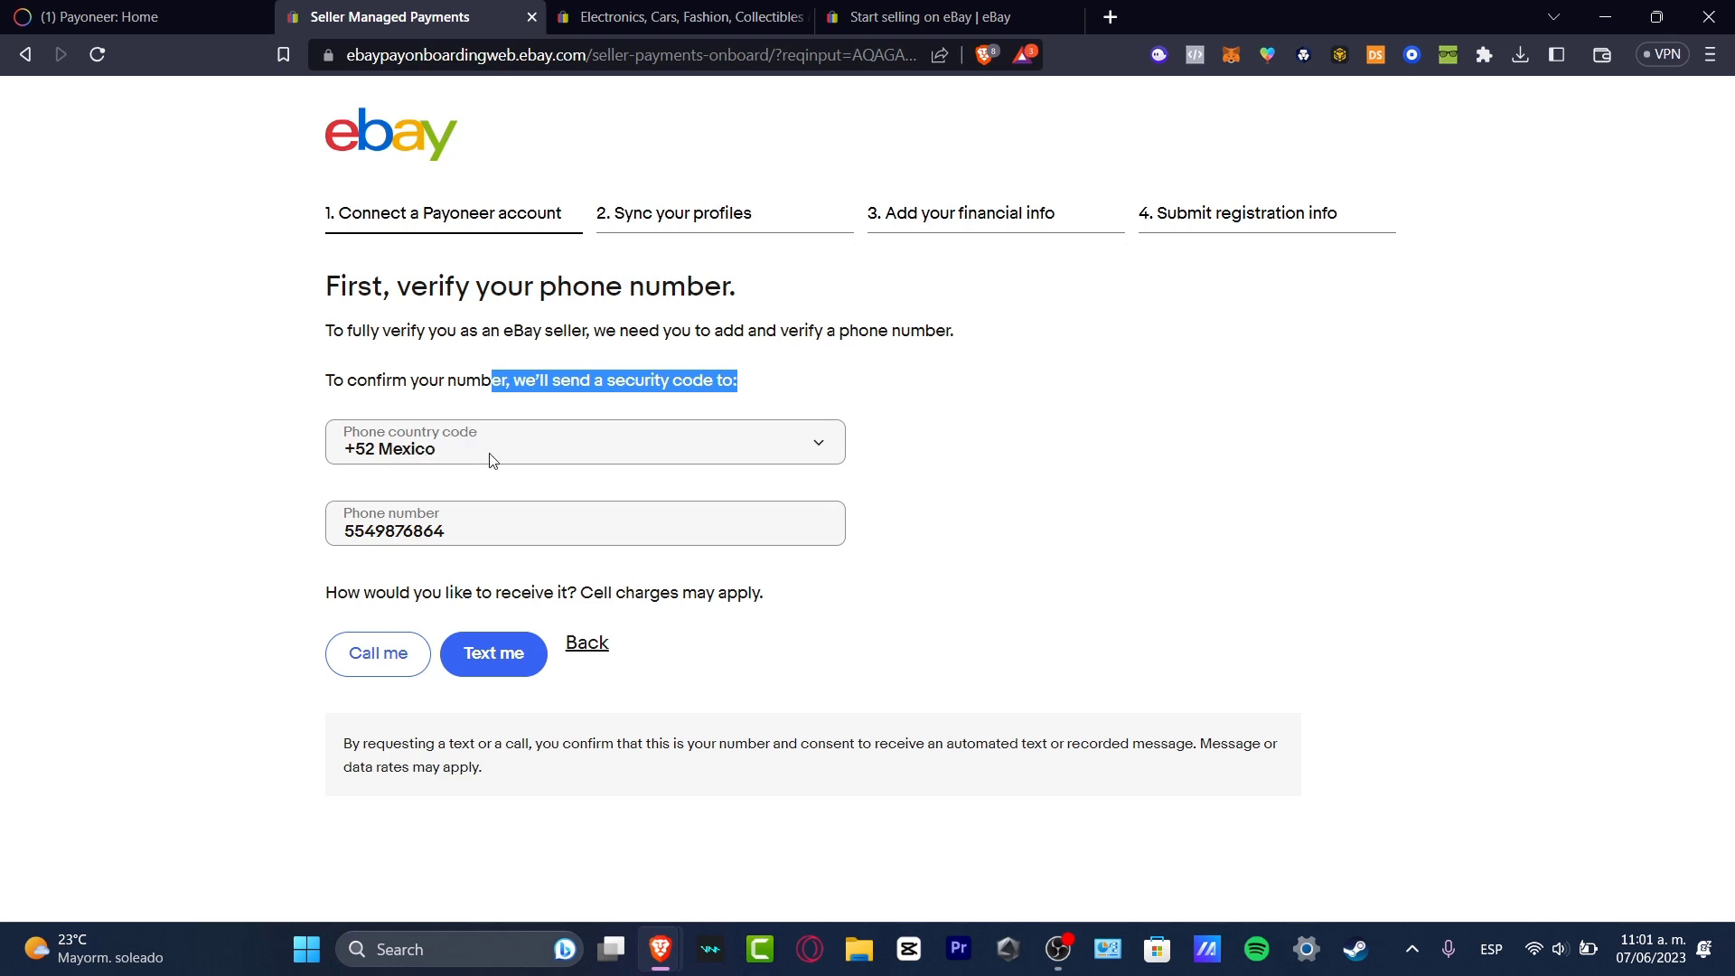
double_click(444, 534)
key(BackSpace)
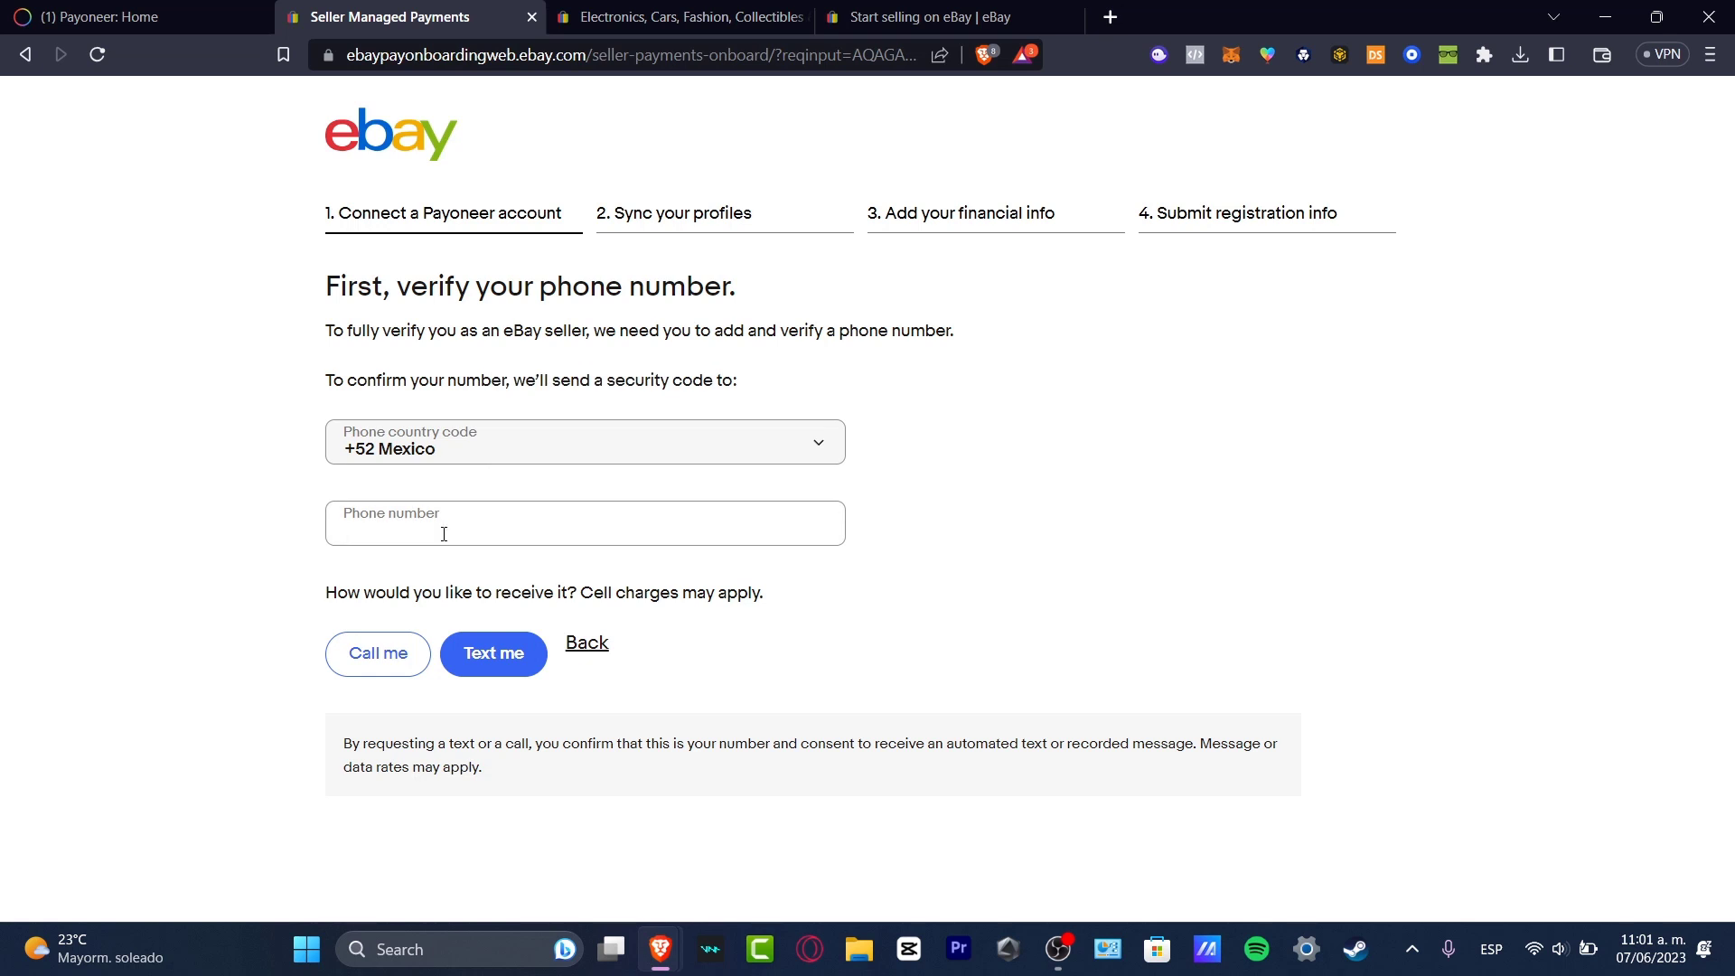
text(553)
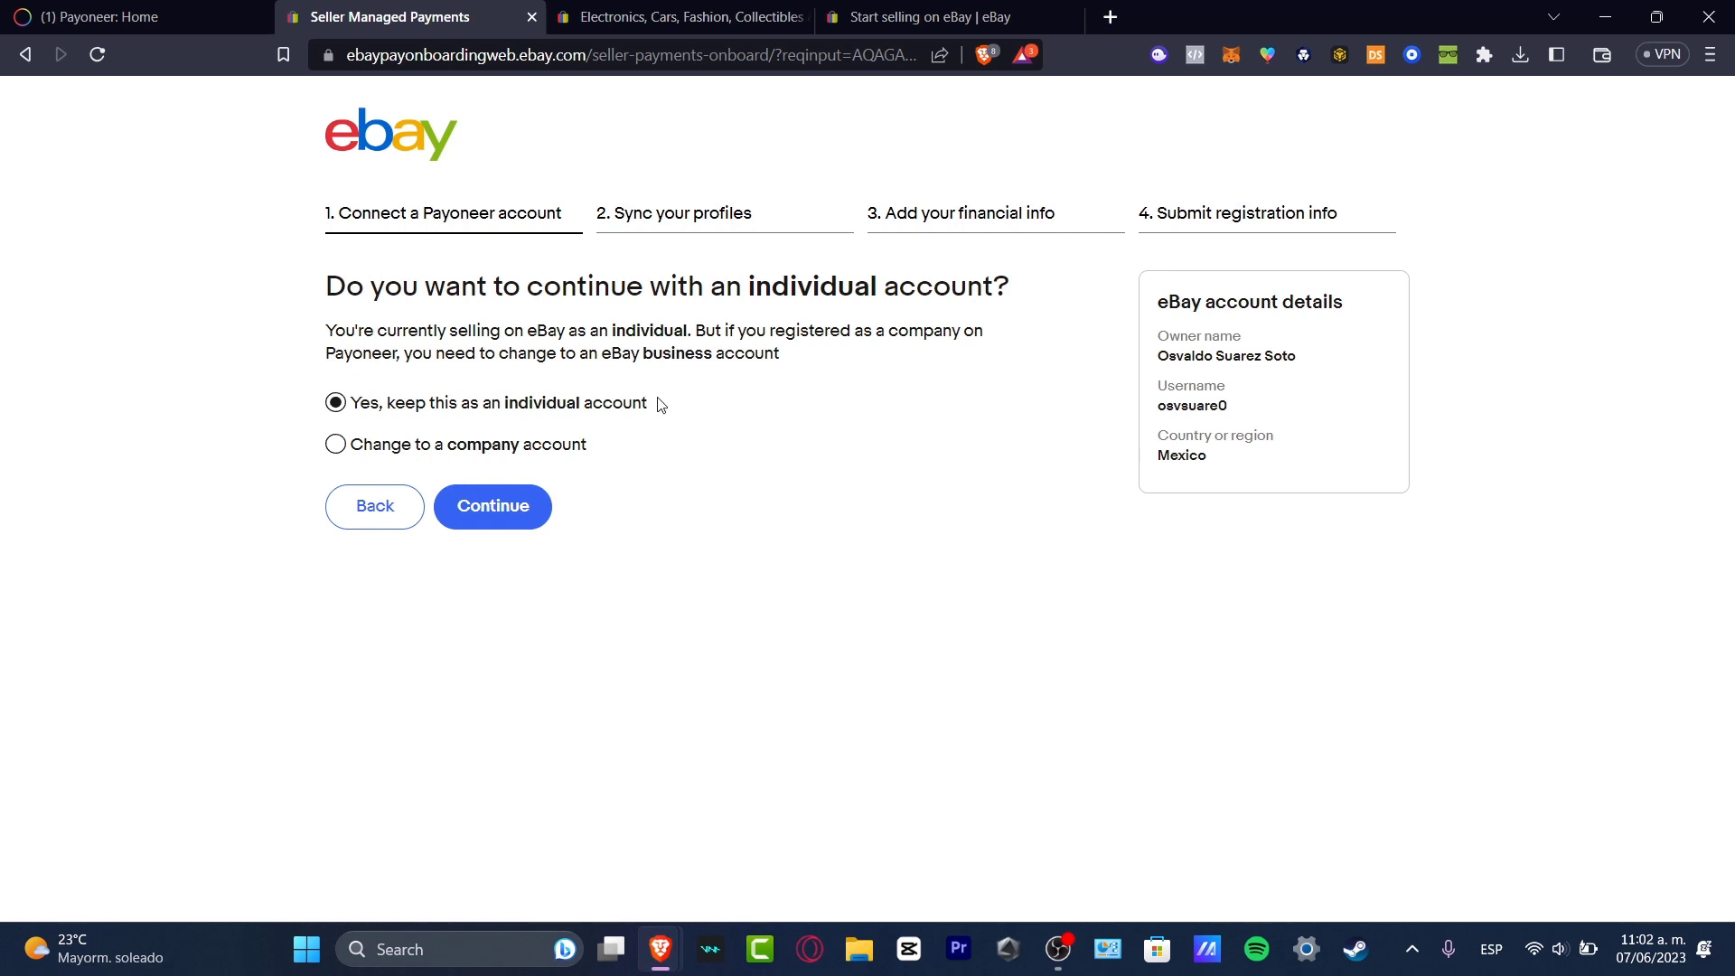
- Review the individual versus company account choices and the eBay business account note
drag(543, 289, 935, 291)
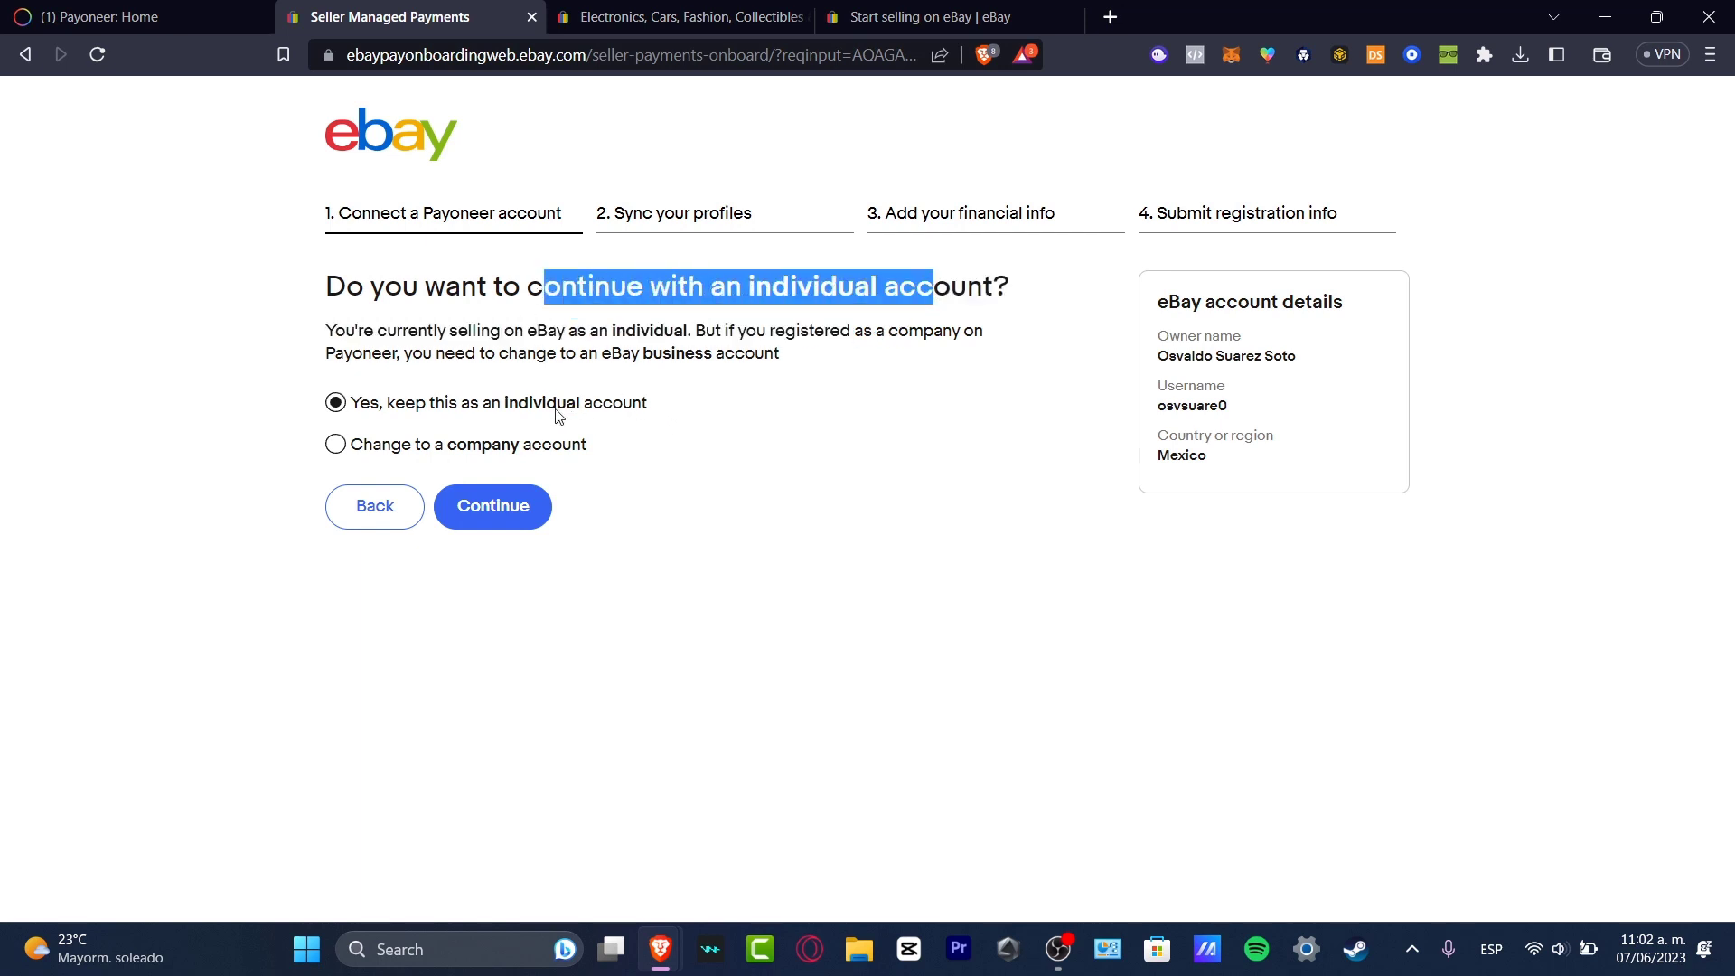
drag(520, 404, 673, 402)
drag(458, 445, 608, 457)
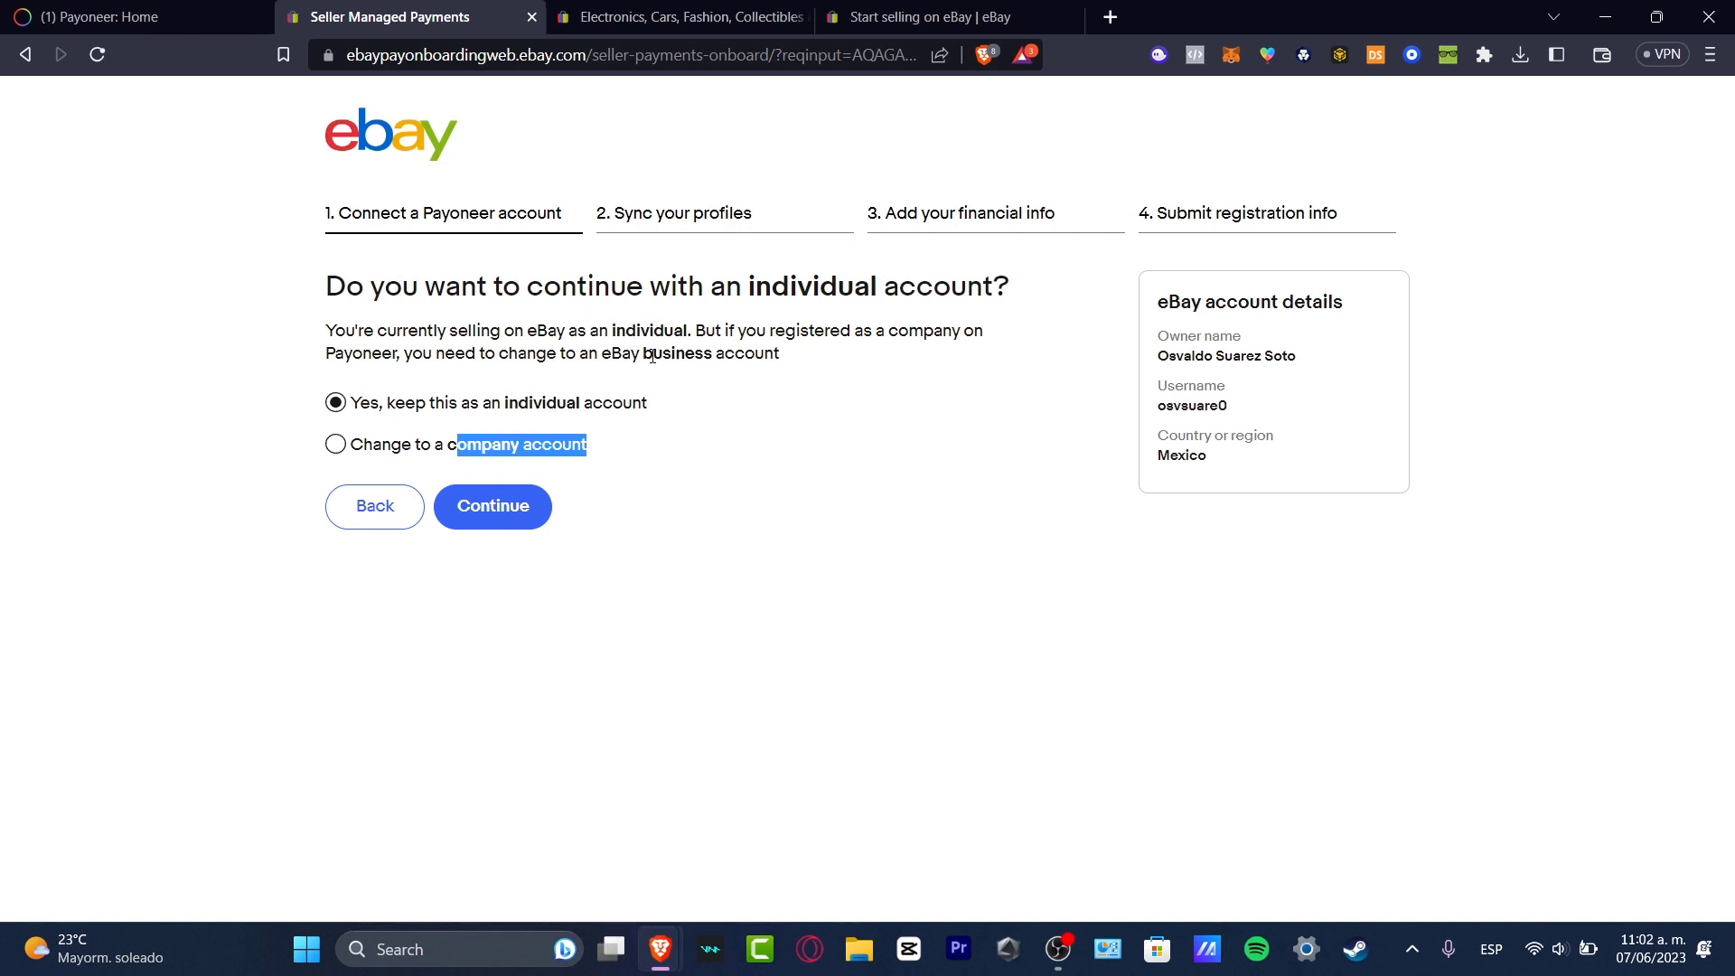
drag(652, 353, 792, 364)
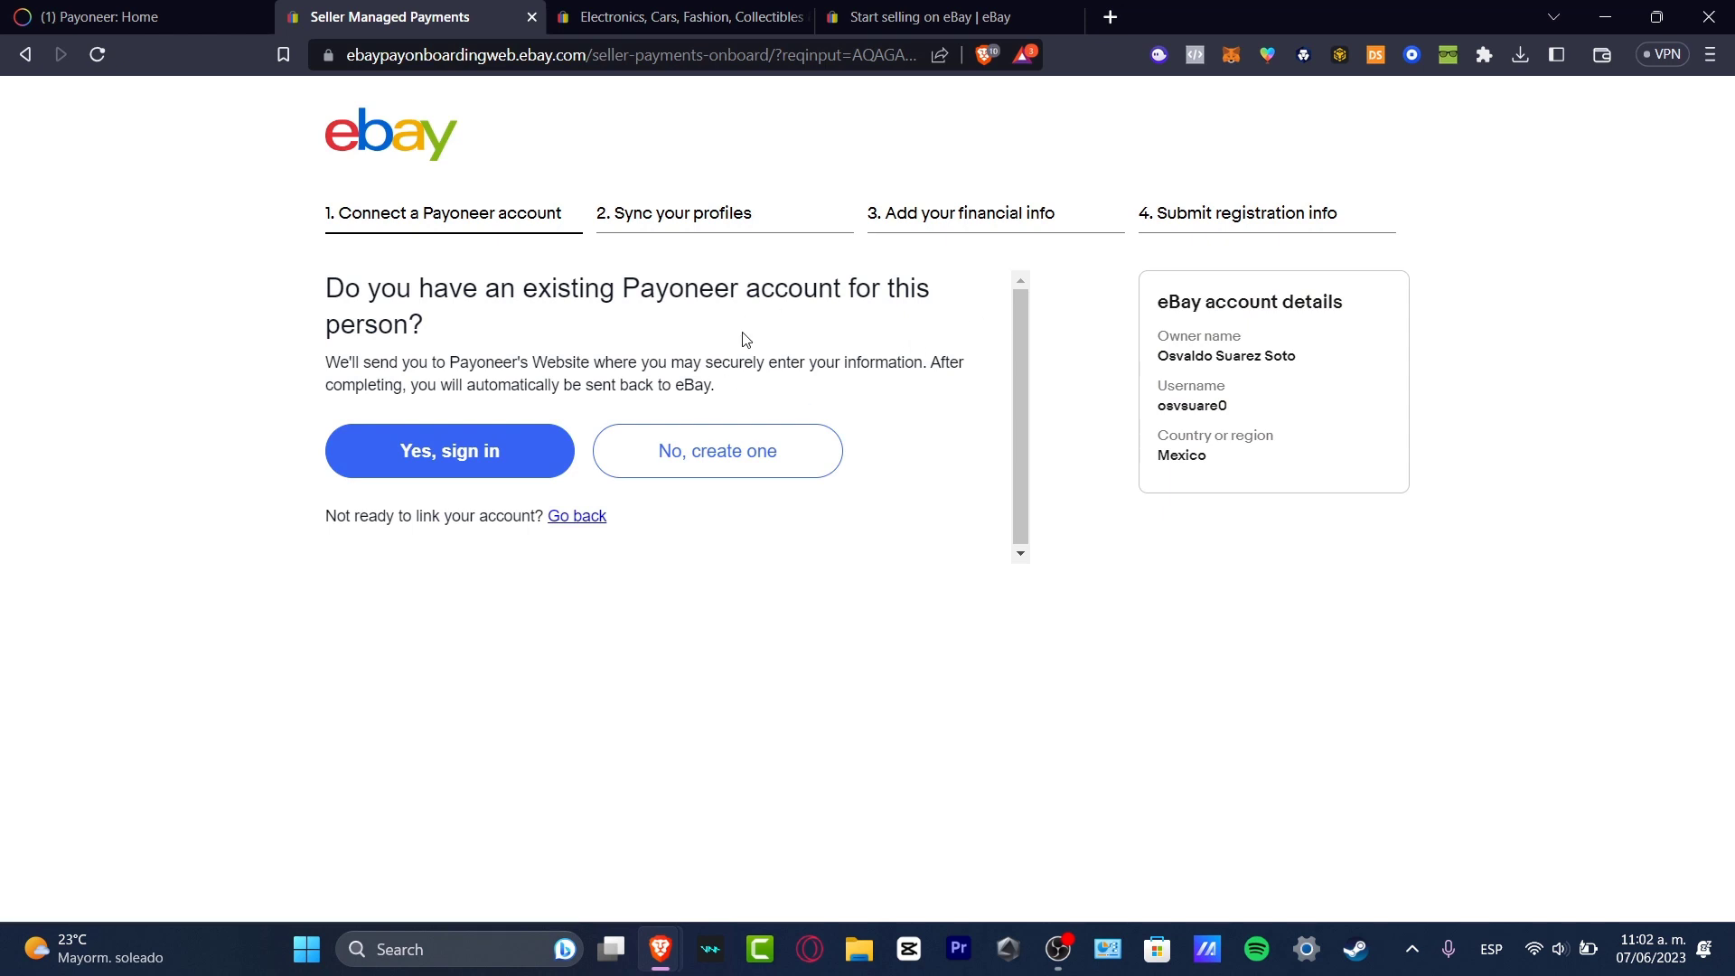
- Choose 'Yes, sign in' to link an existing Payoneer account
click(498, 452)
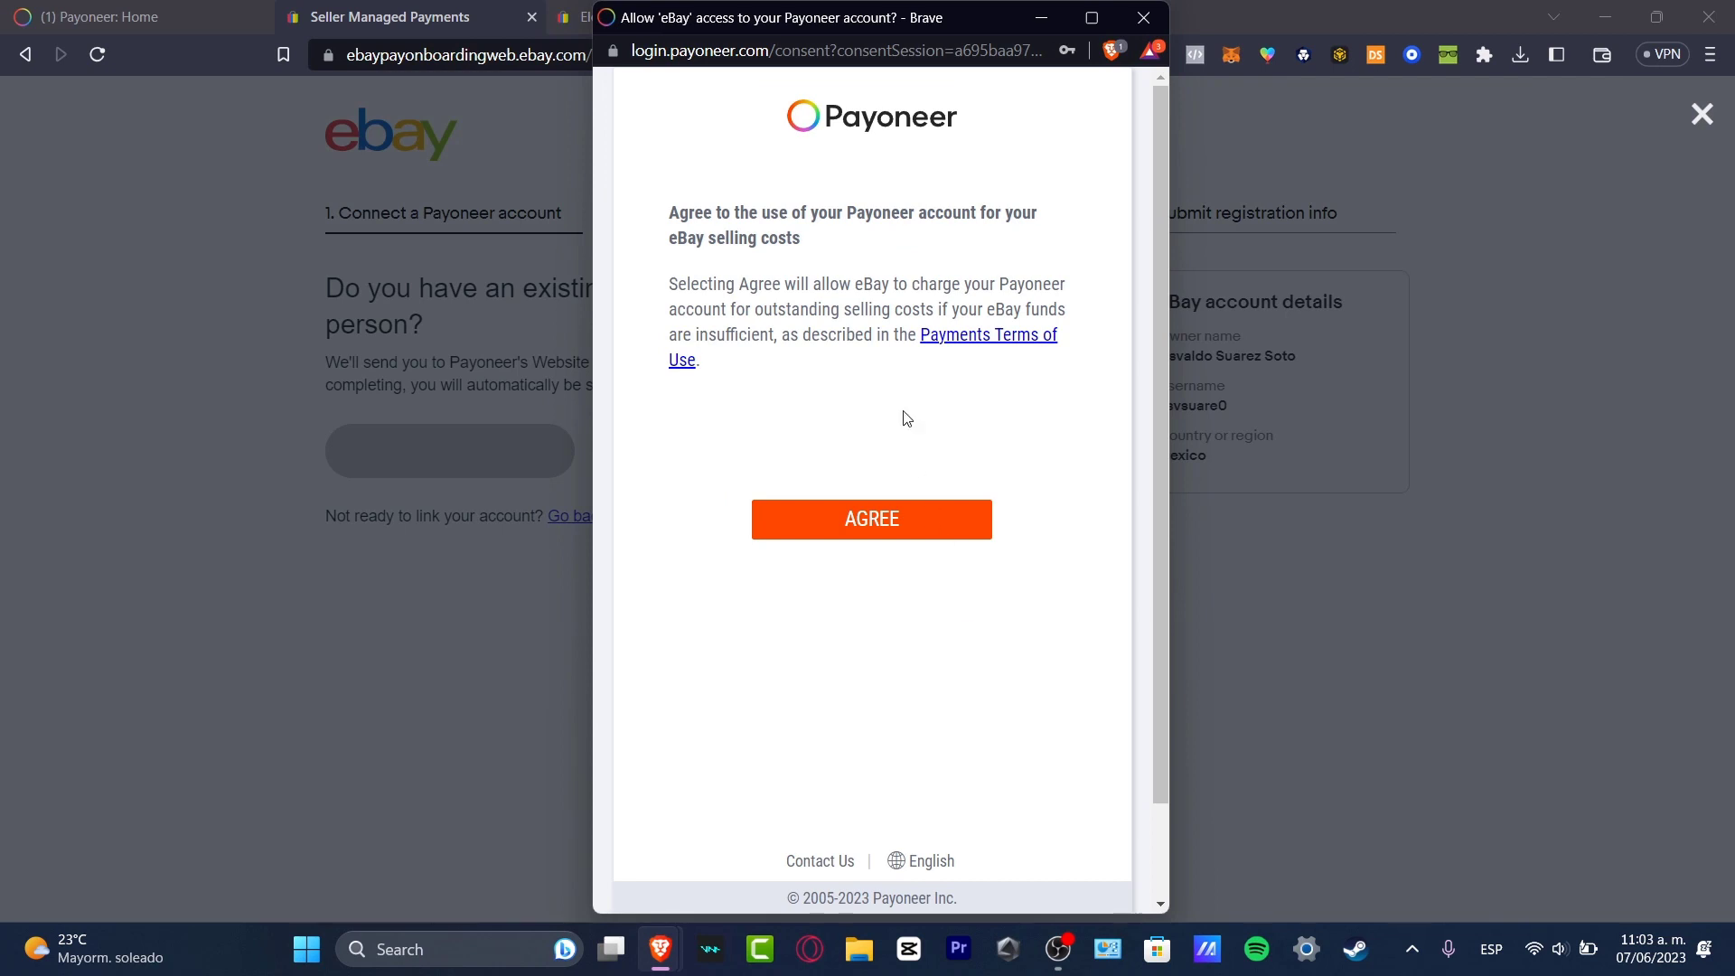
- Agree to let eBay charge the Payoneer account for outstanding selling costs
drag(780, 214, 1033, 217)
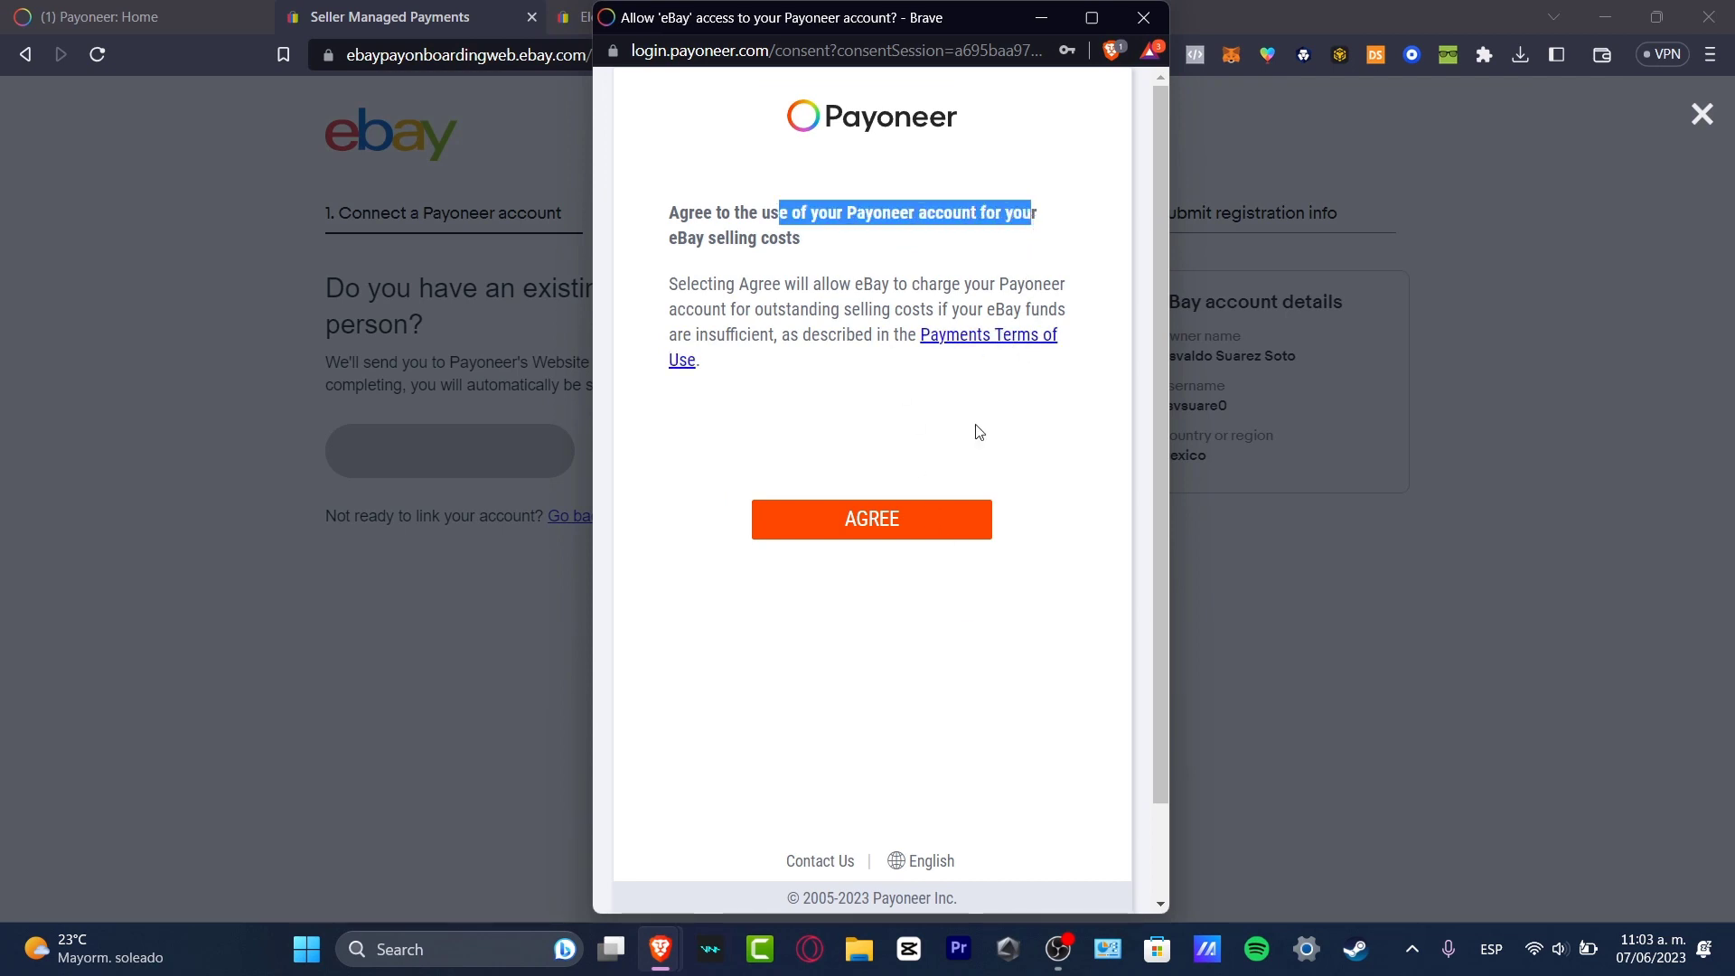
click(906, 517)
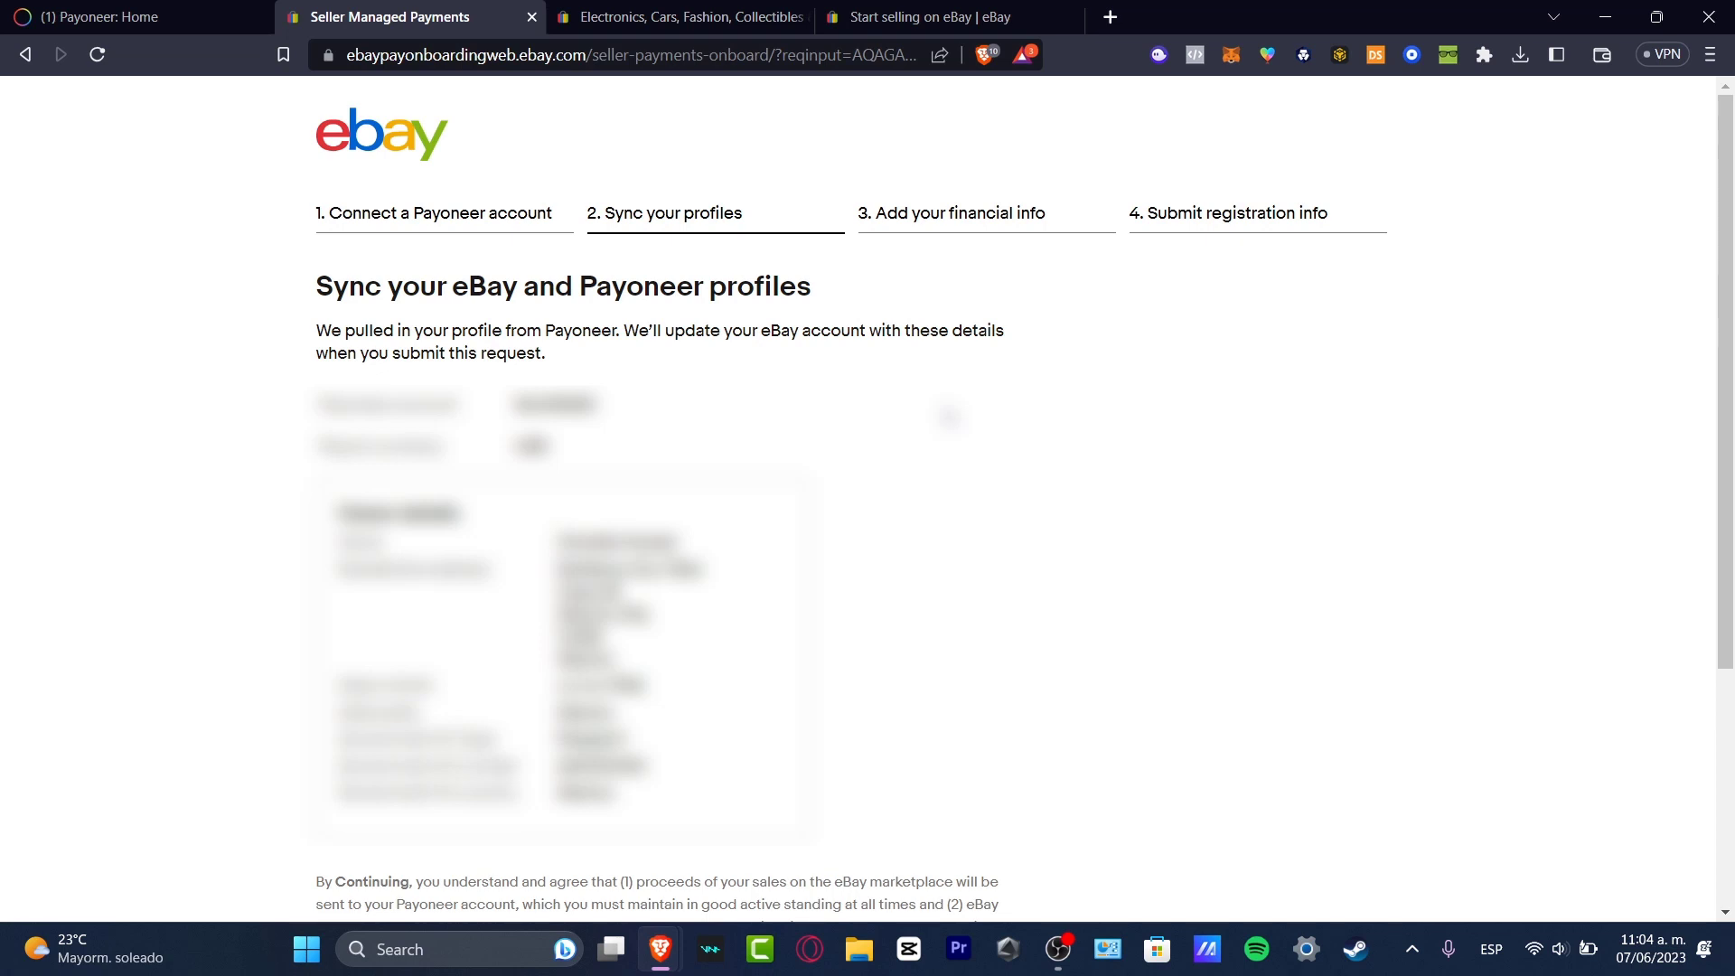
- Scroll down through the synced Payoneer profile on eBay's onboarding page
scroll(868, 497, down, 3)
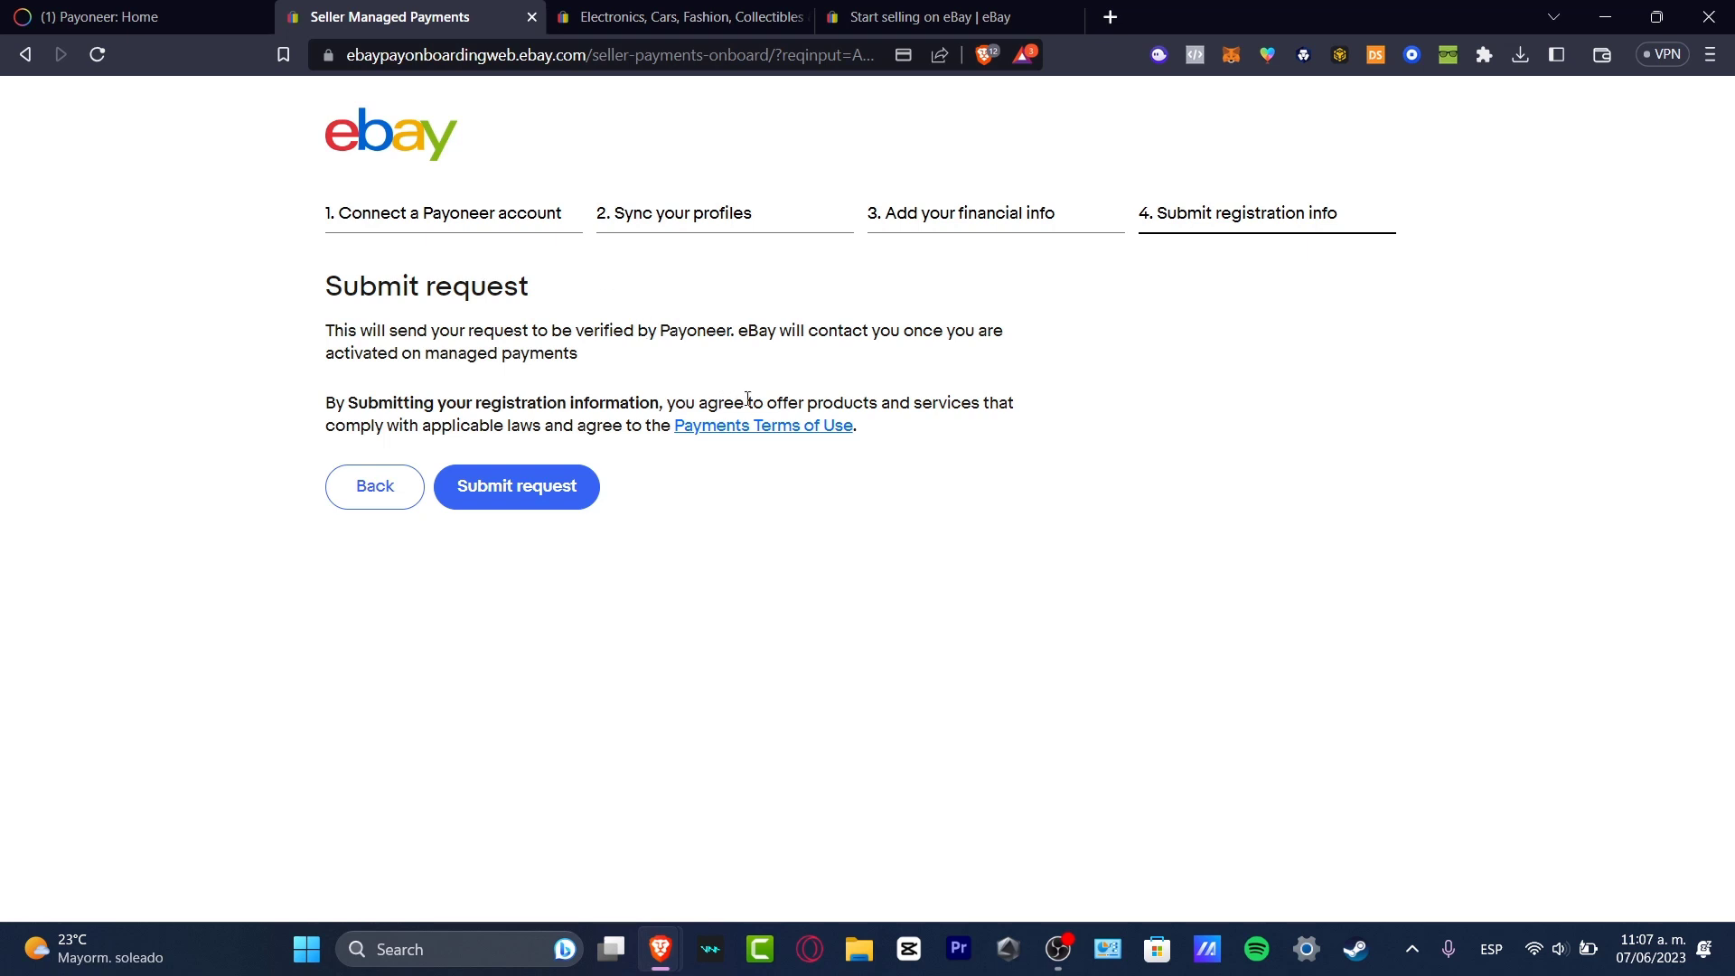
- Submit the registration for Payoneer verification and continue to Payoneer's Verification Center
click(557, 498)
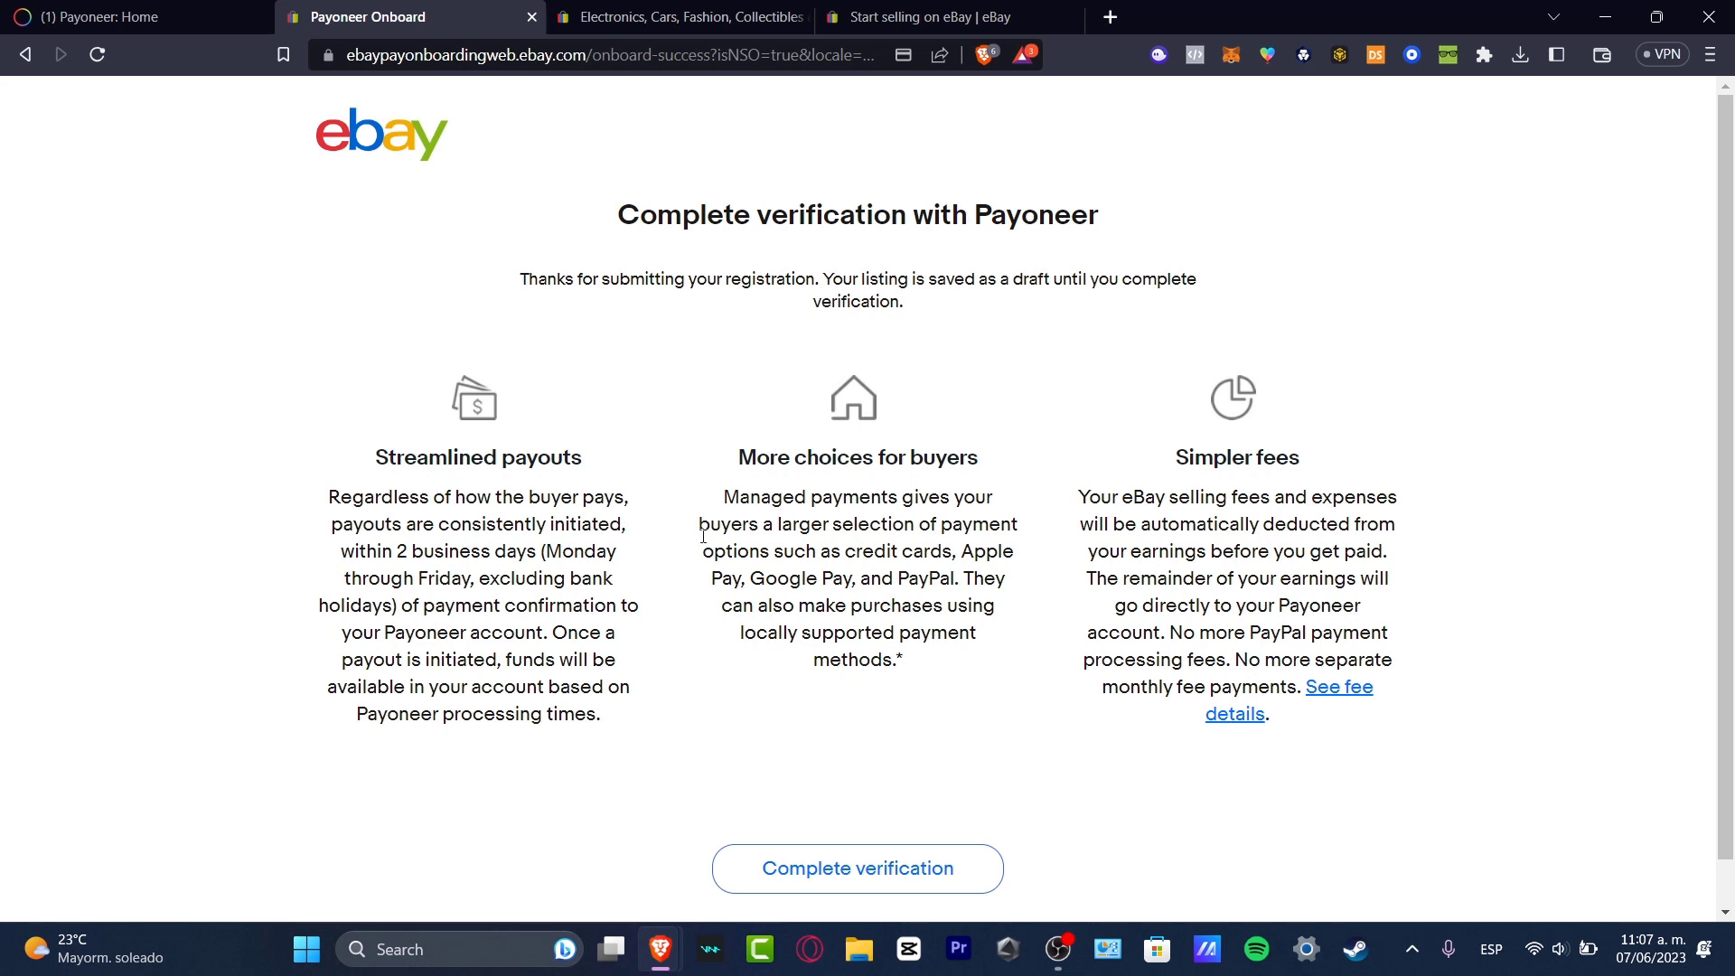
scroll(703, 536, down, 1)
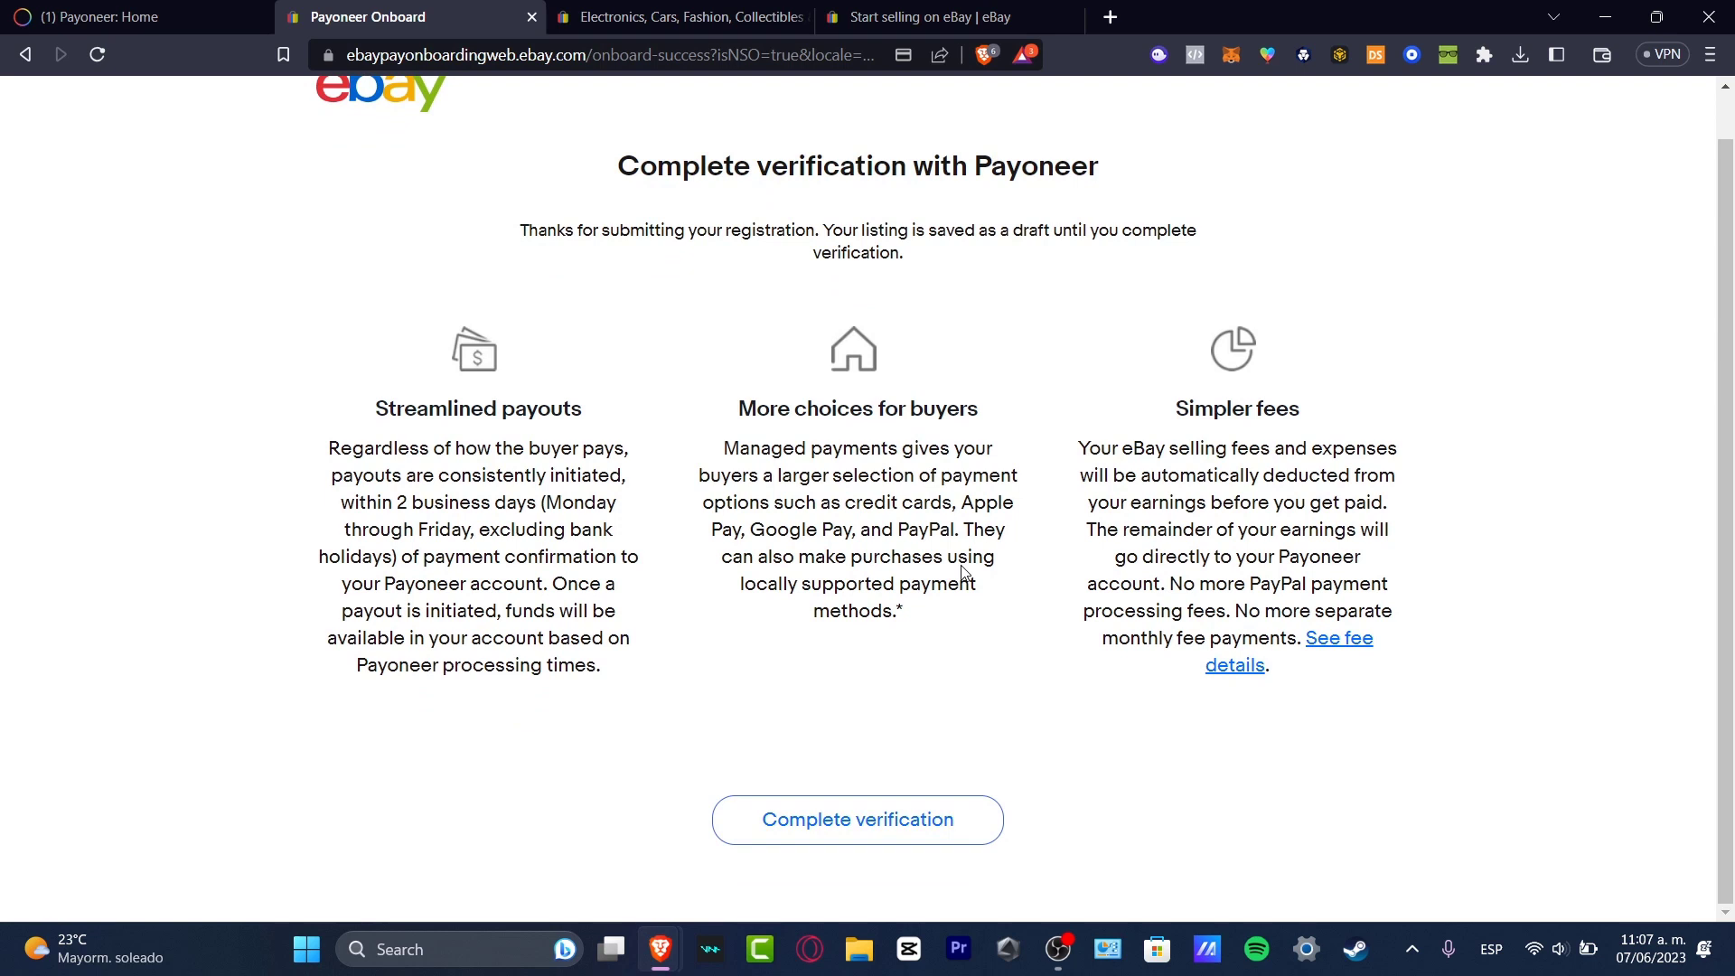
click(881, 825)
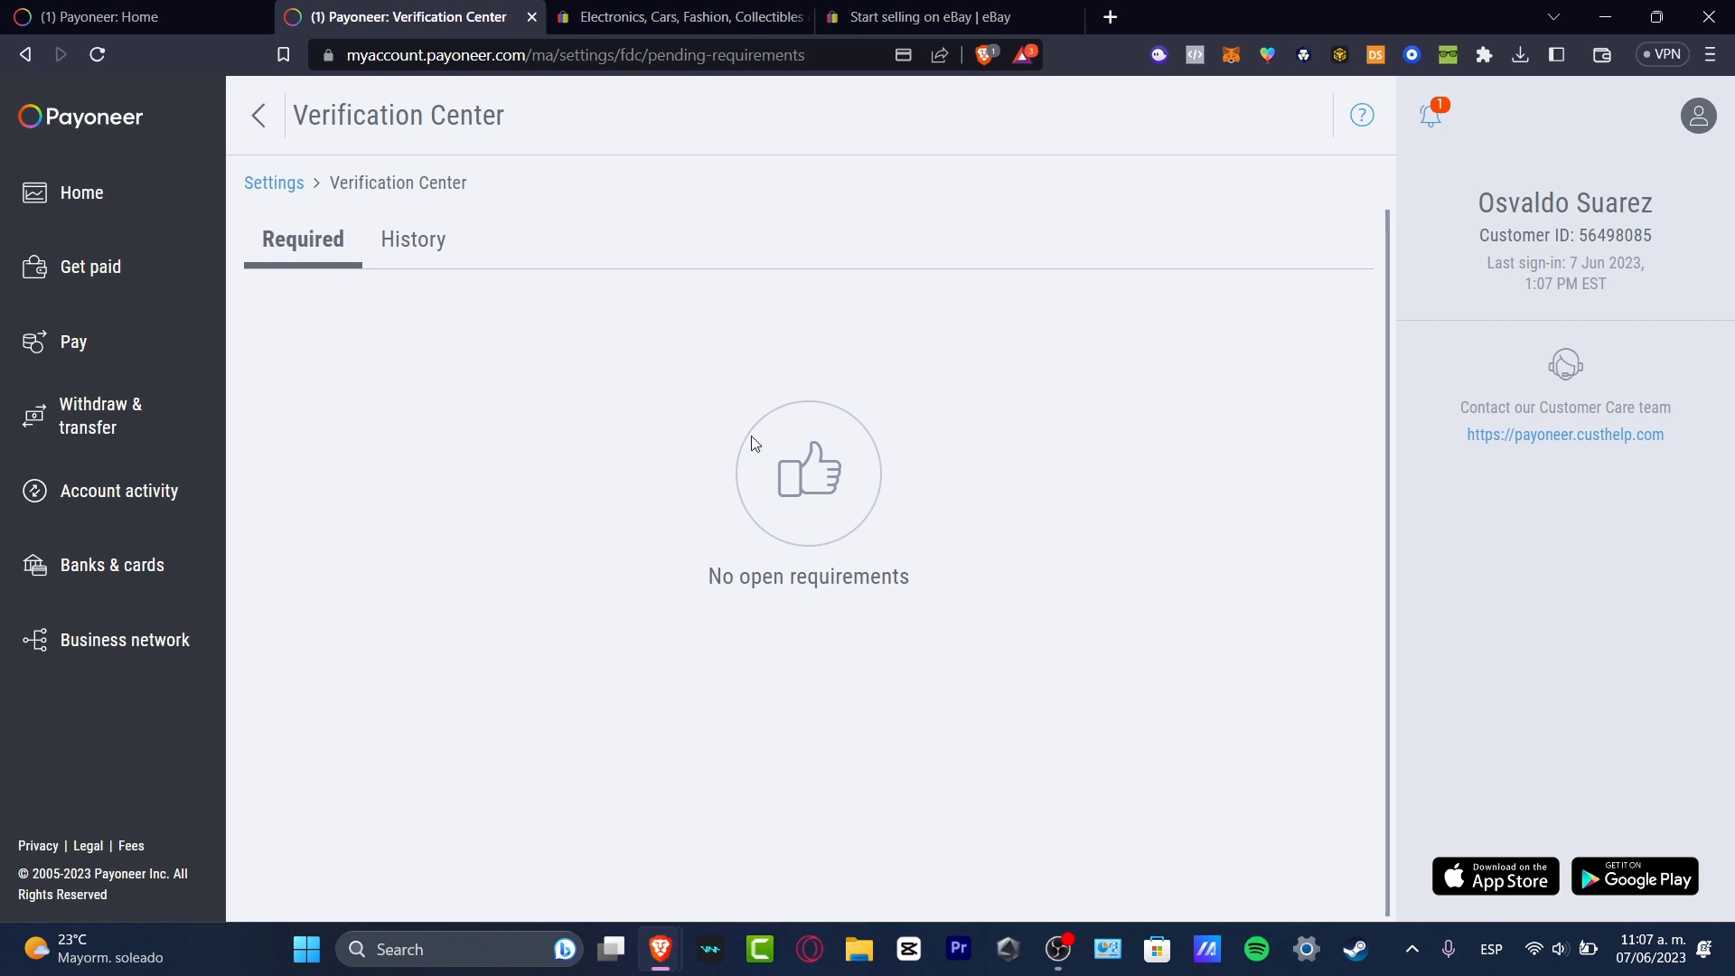
- Mark the fee update notification as read and return to Payoneer Home
click(1441, 123)
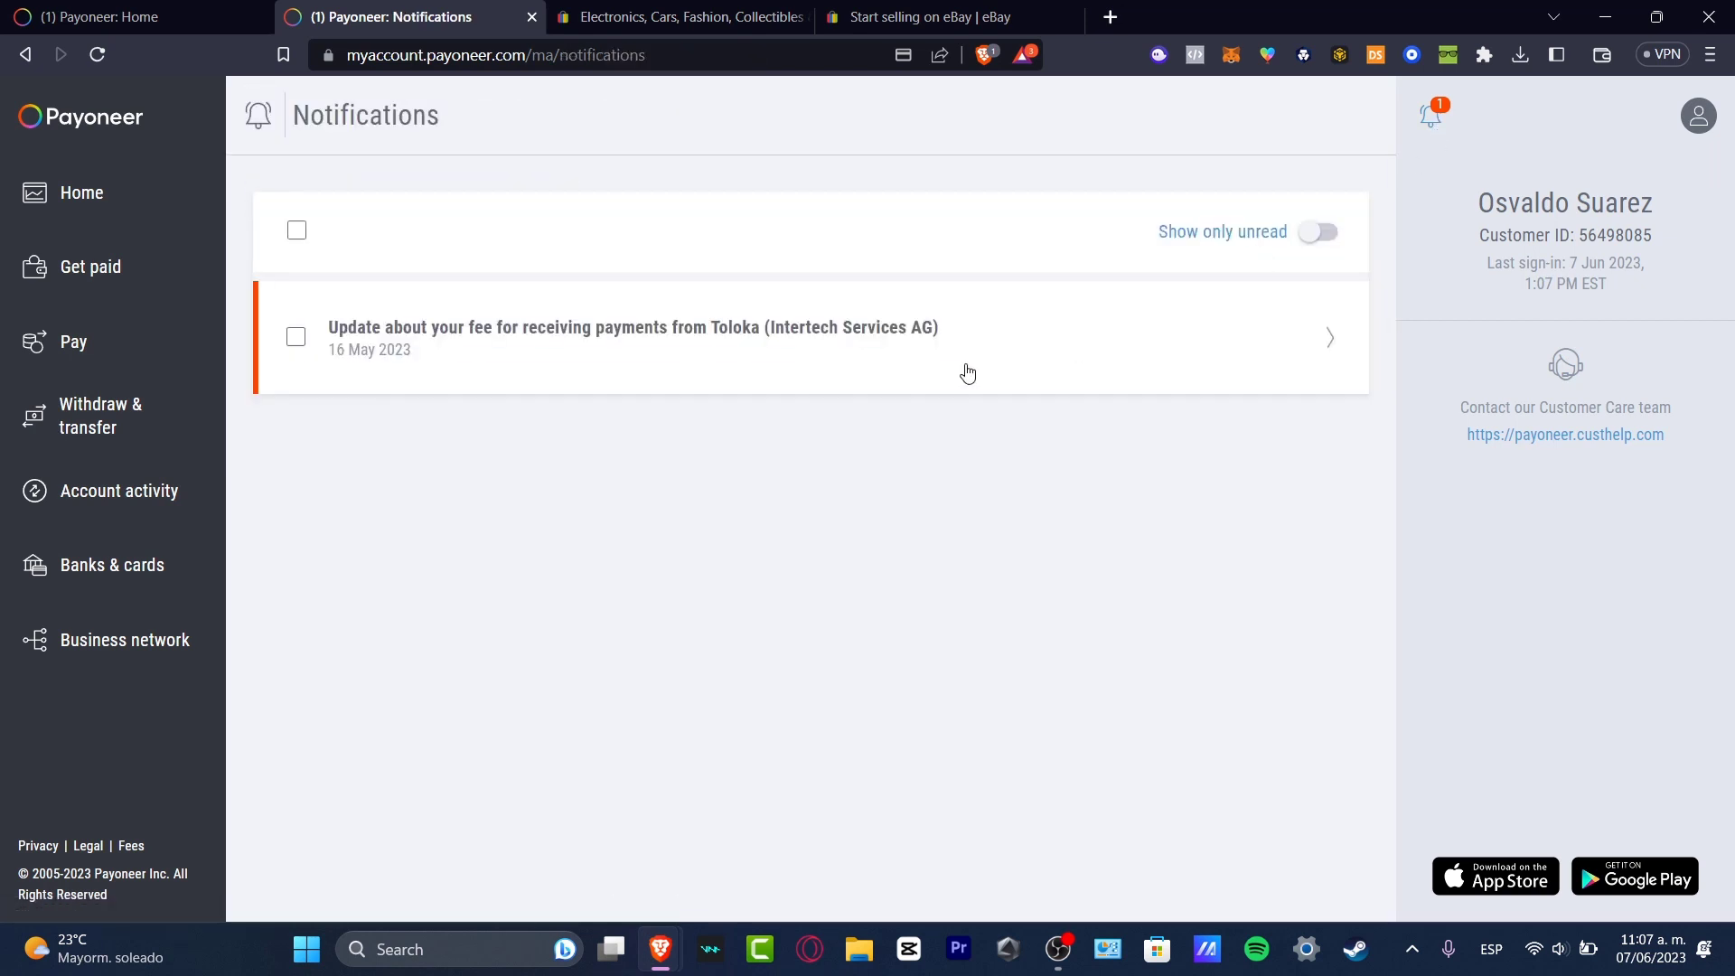
click(296, 338)
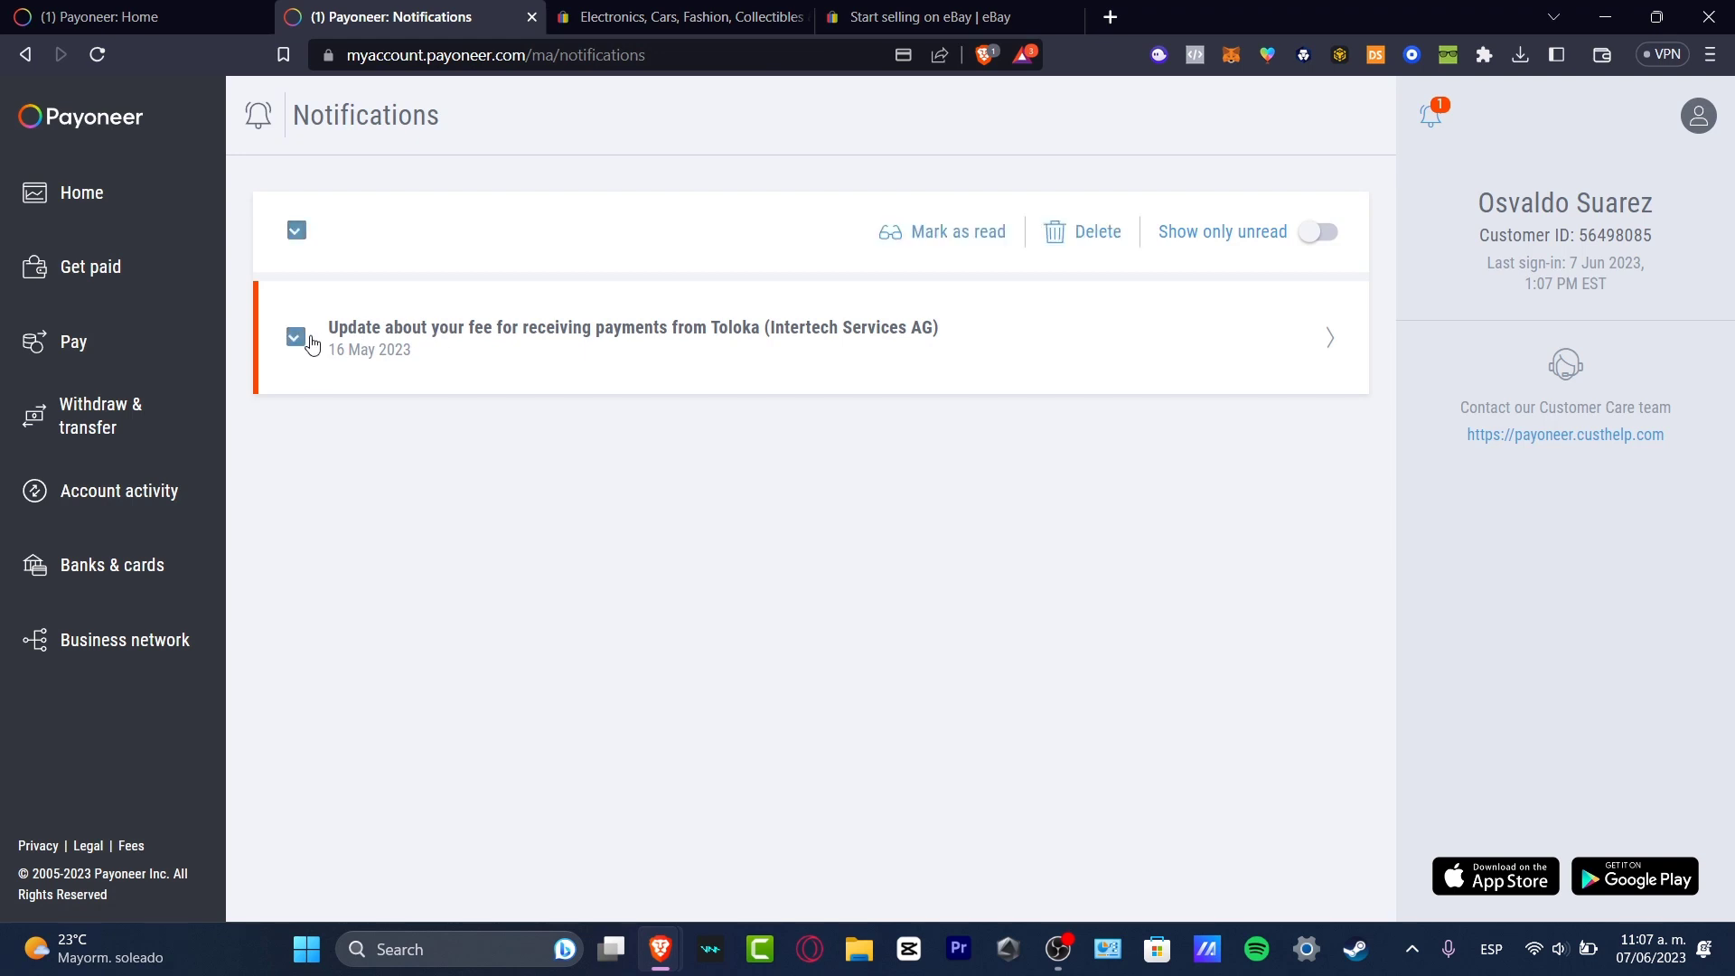
click(976, 250)
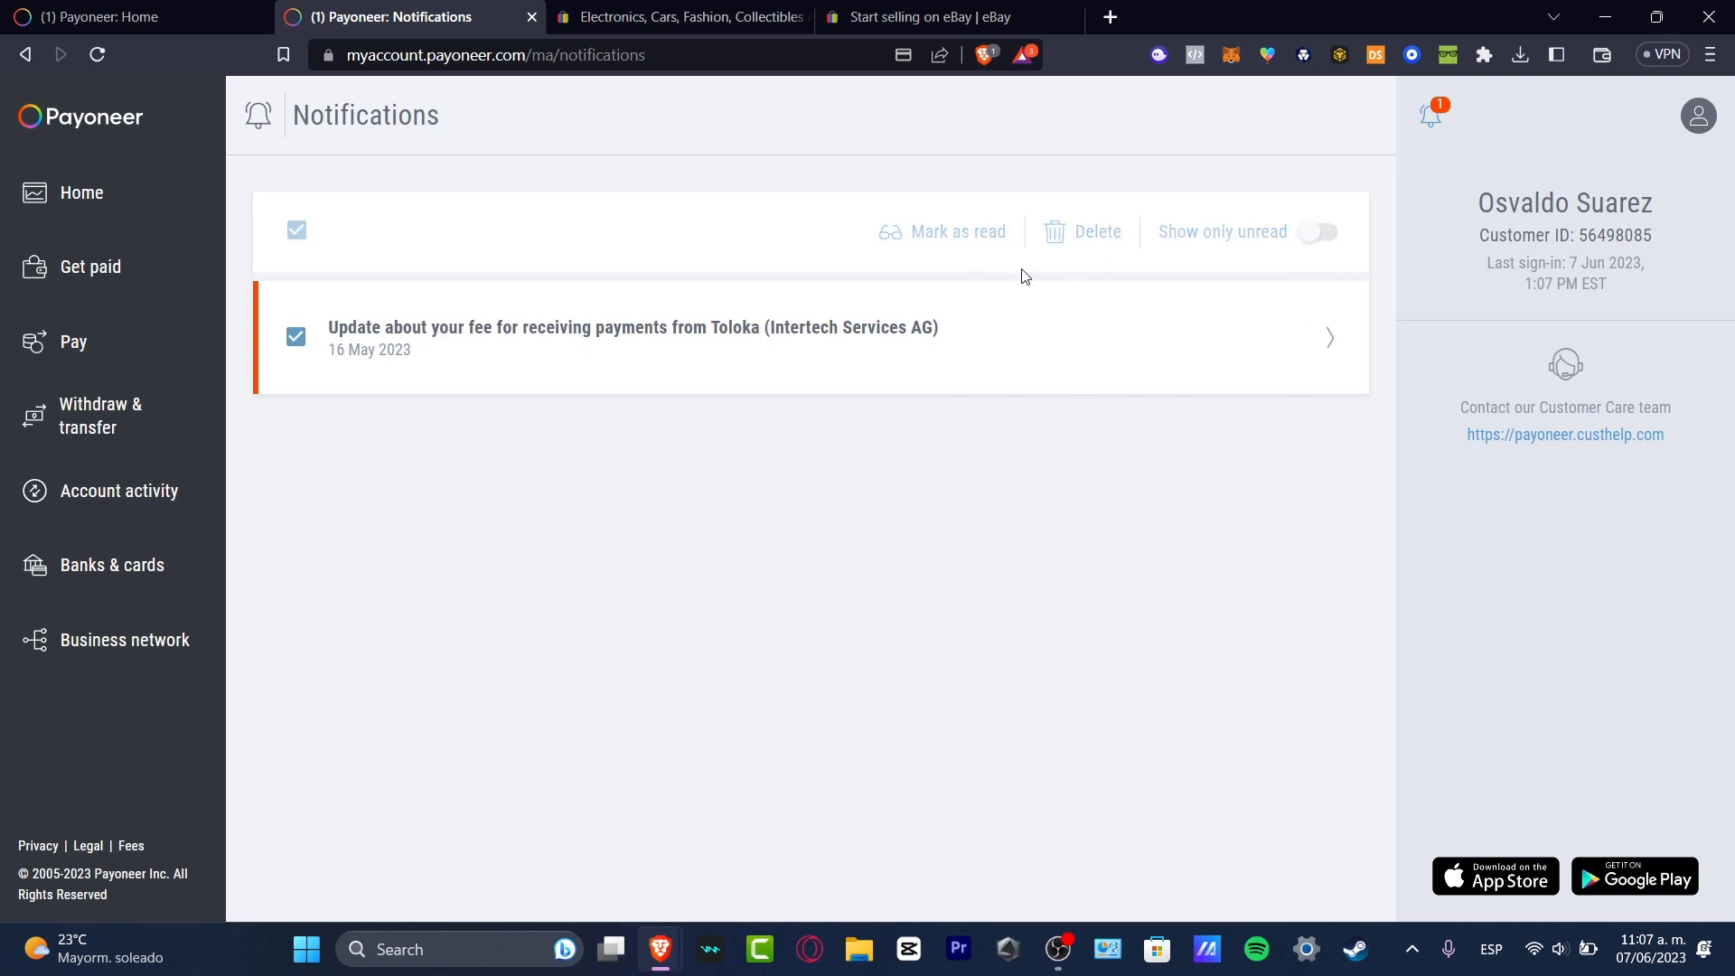
click(102, 218)
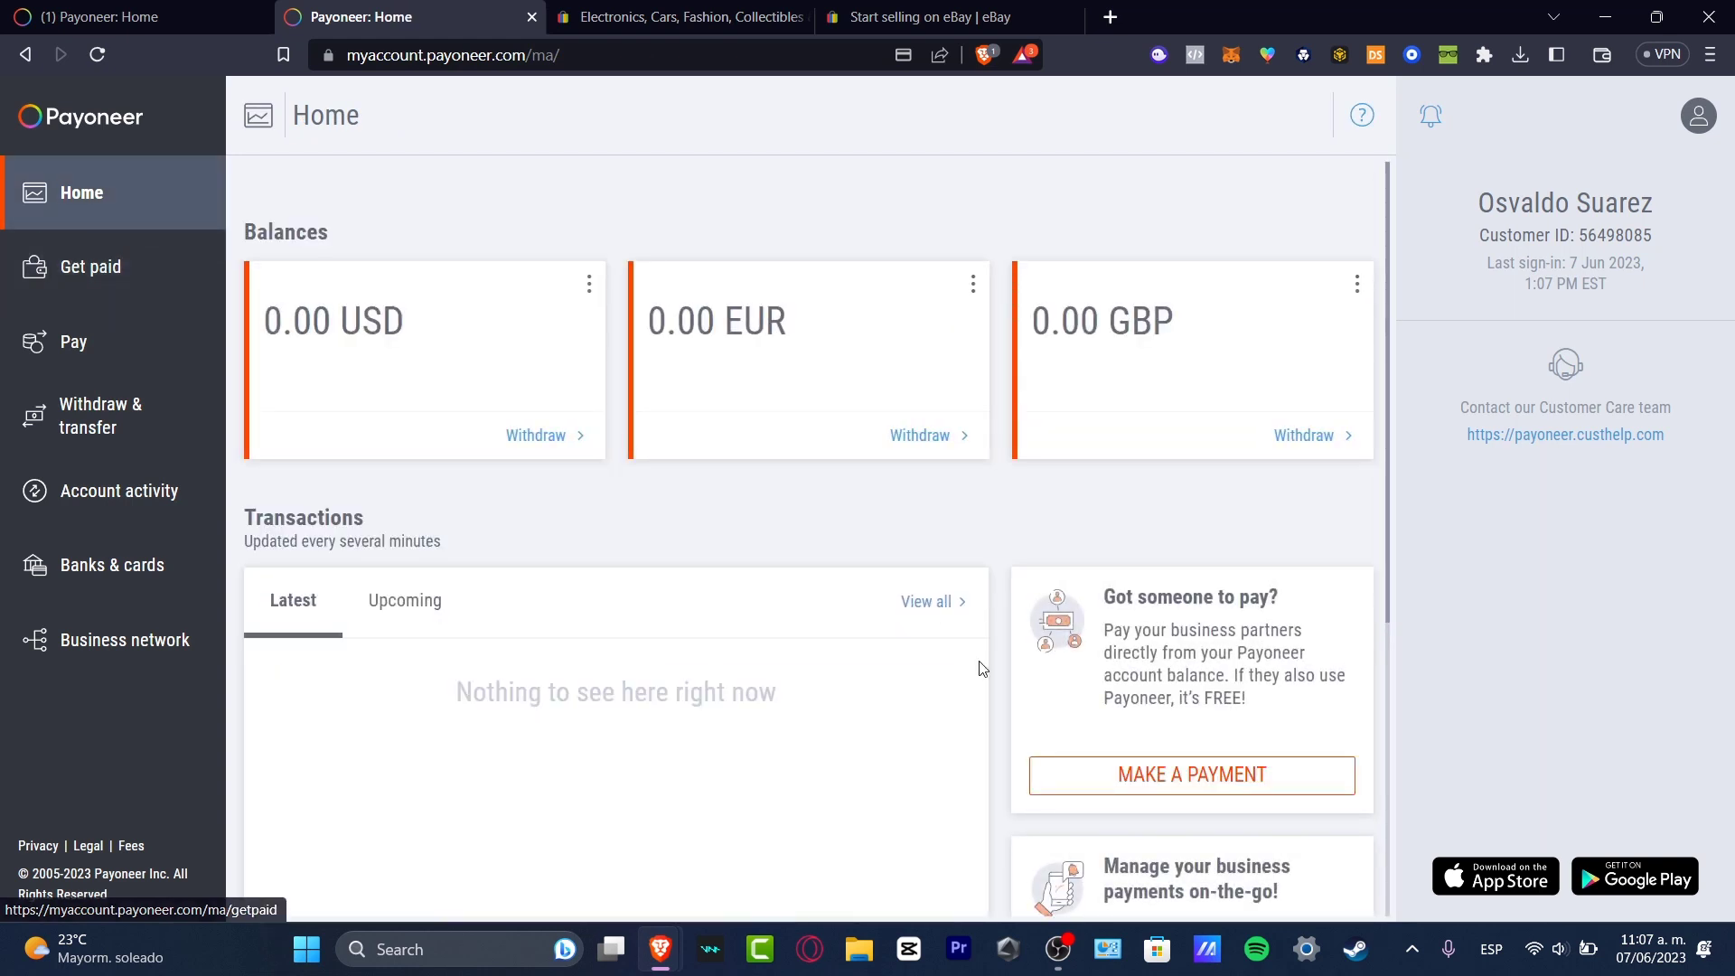
- Open the Verification Center from account settings, showing No open requirements
scroll(736, 659, down, 3)
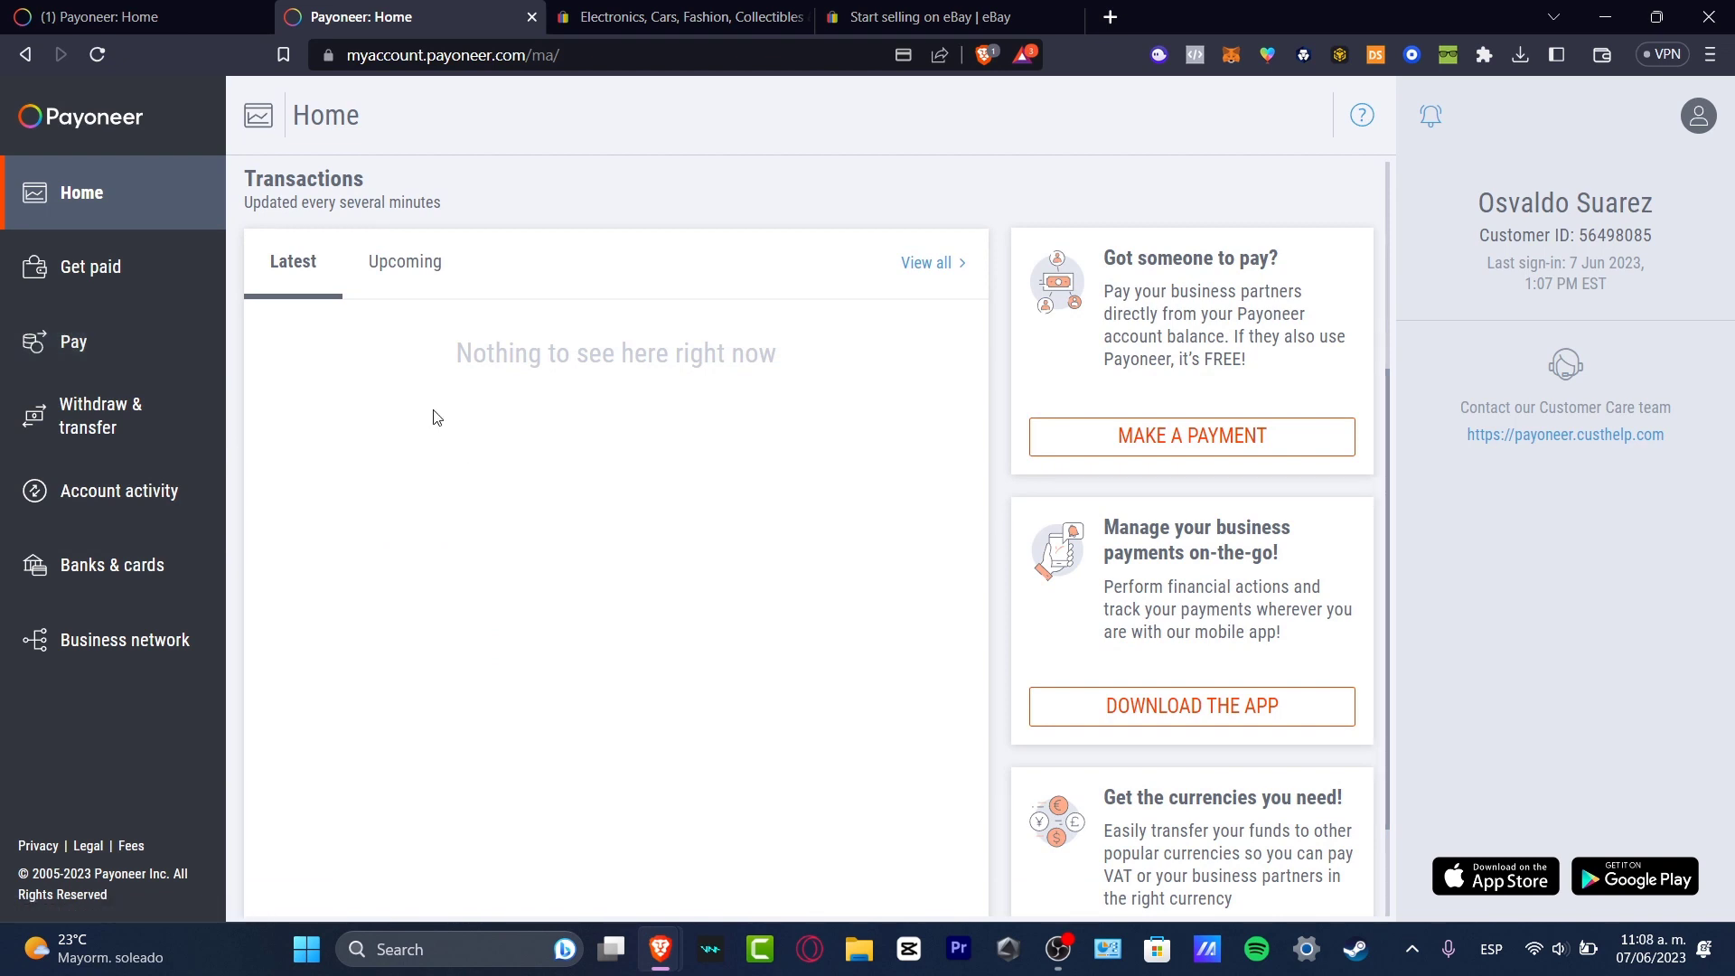
click(1699, 116)
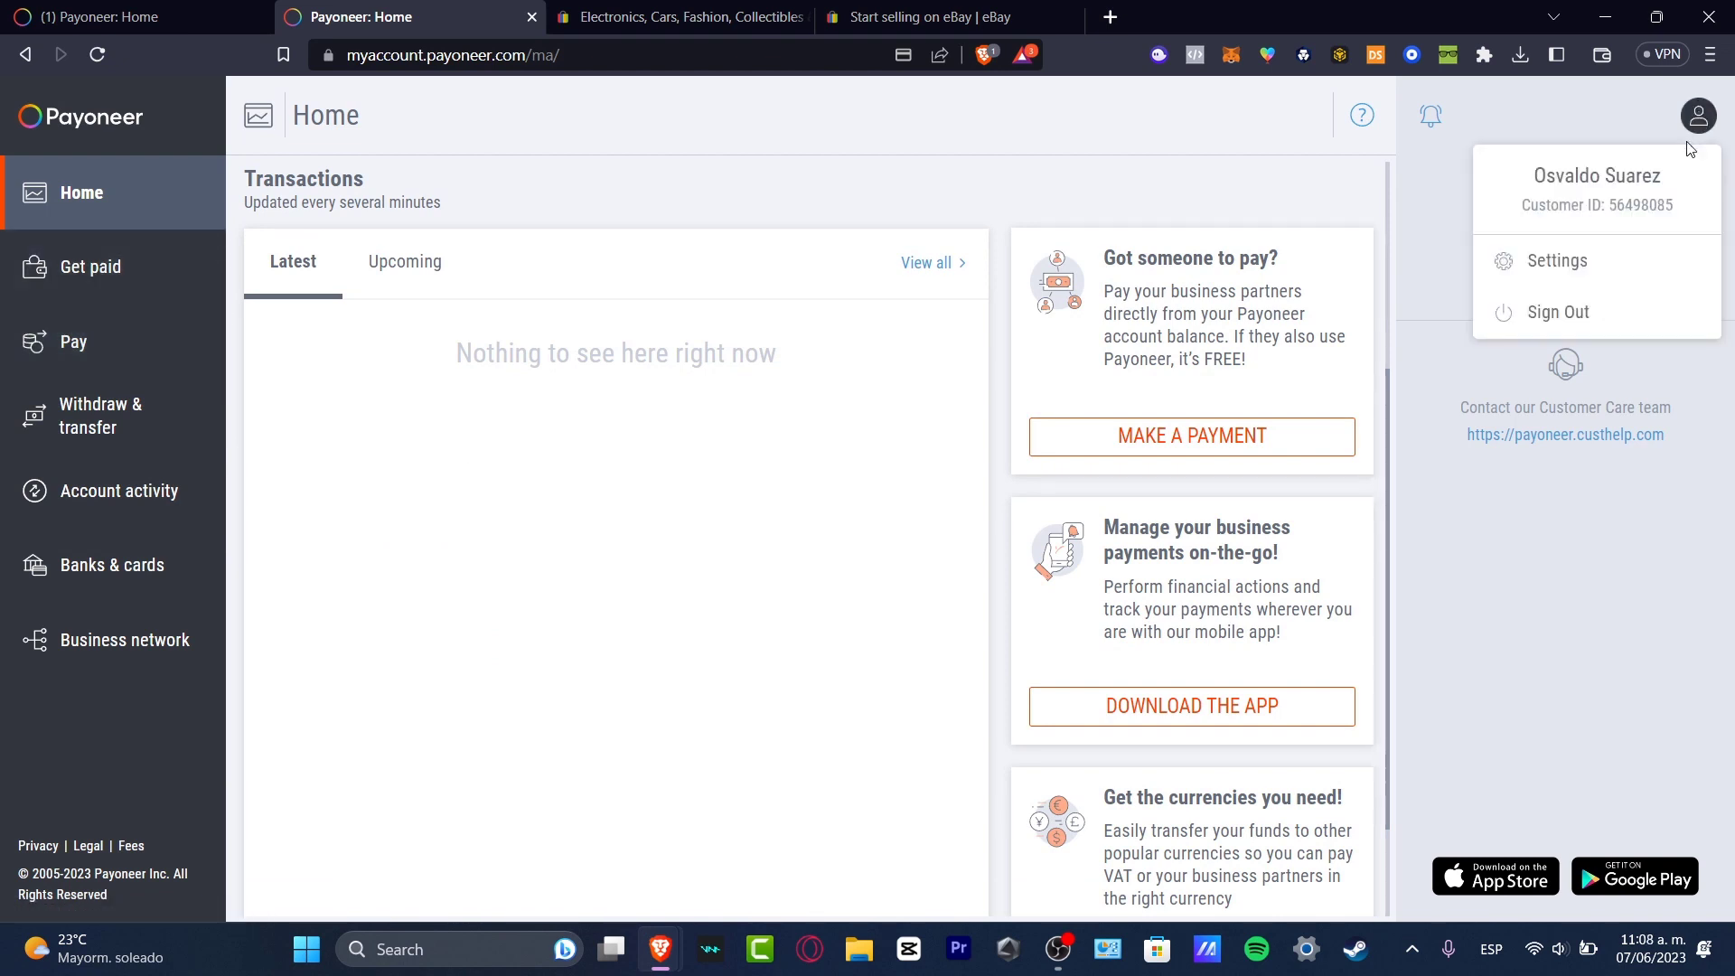
click(1564, 259)
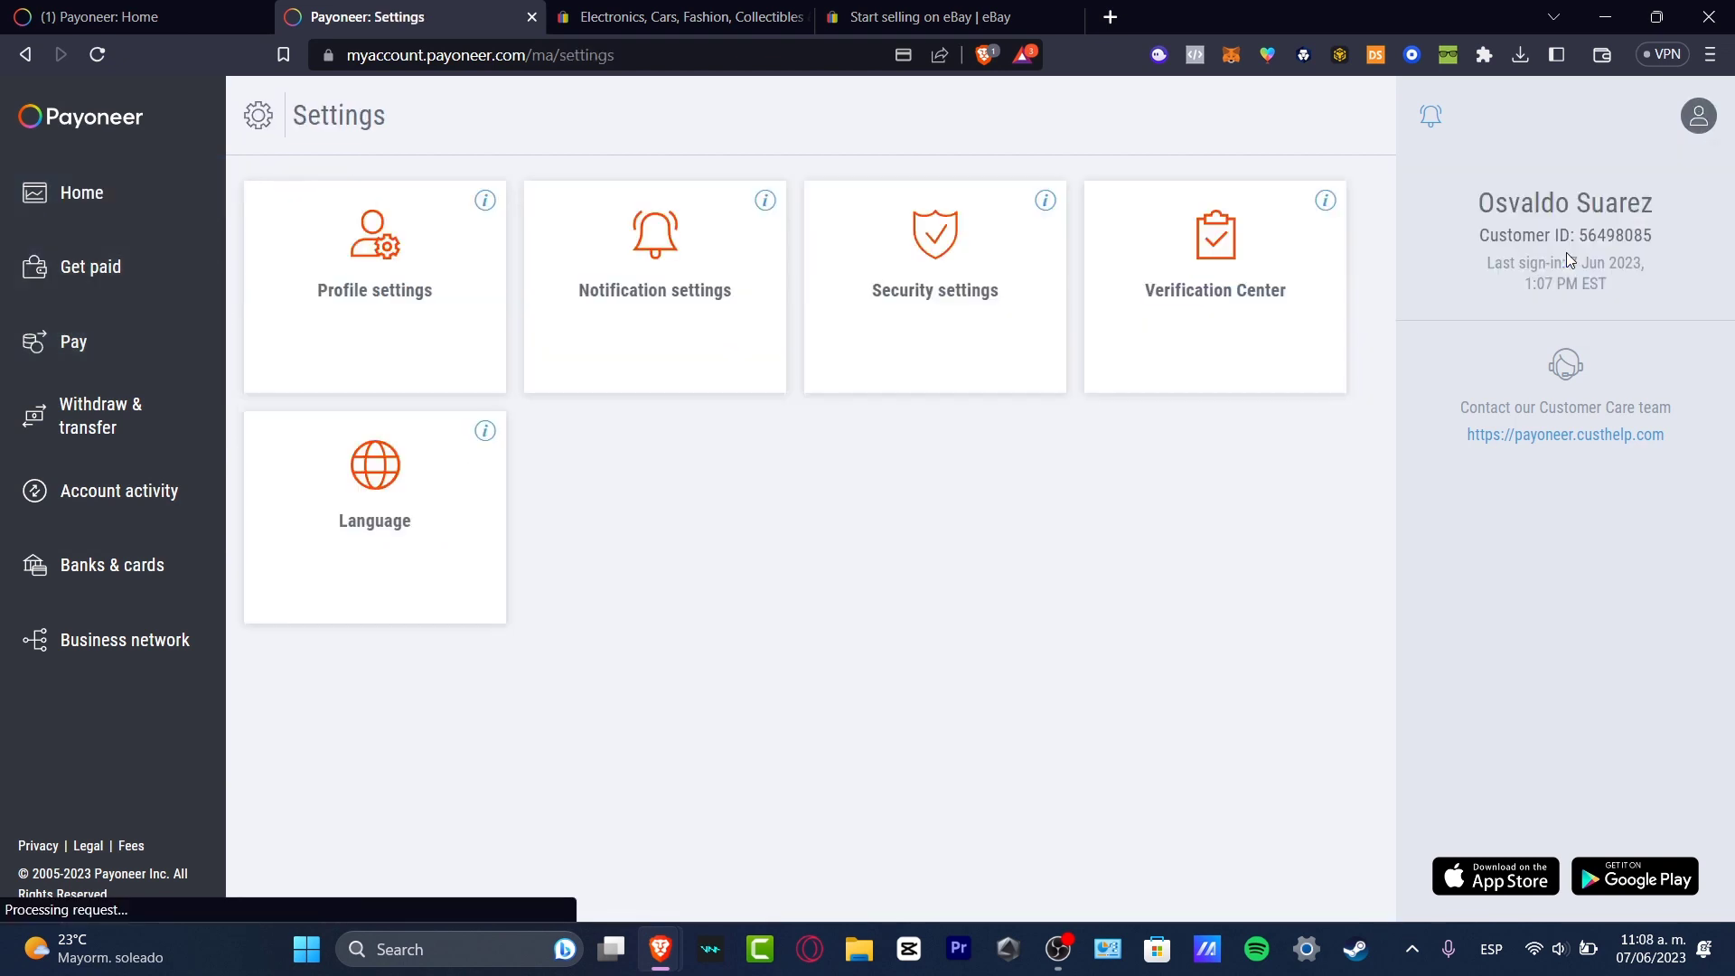
click(1221, 328)
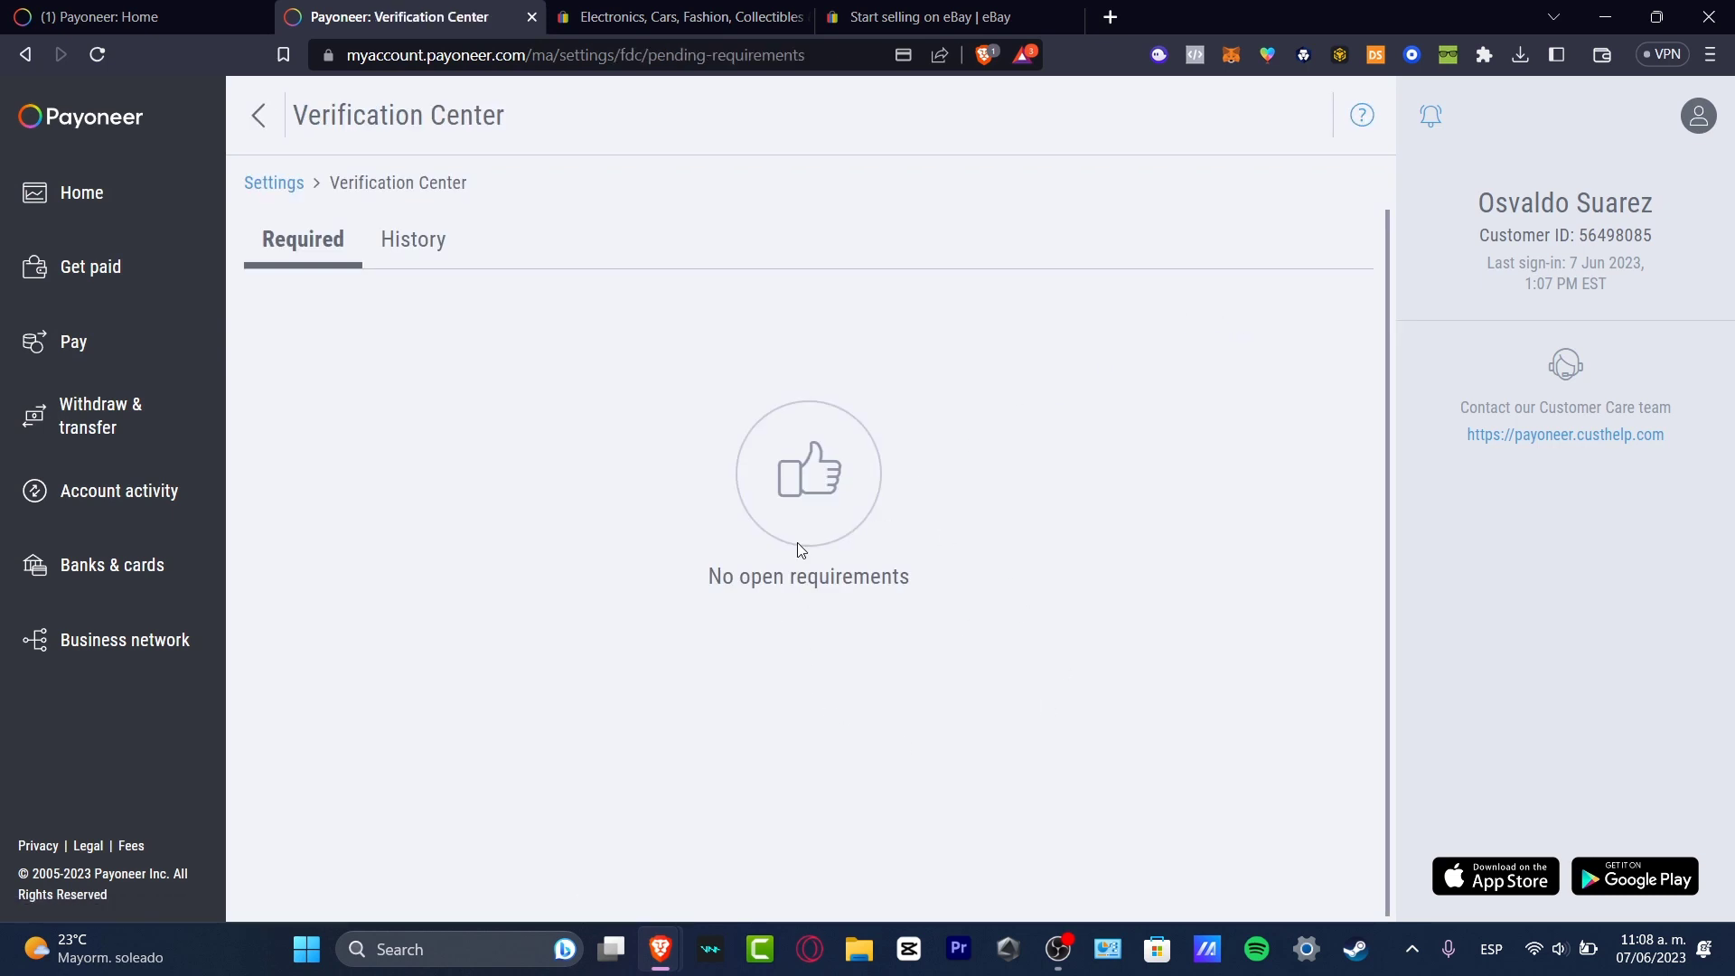
drag(707, 583, 936, 598)
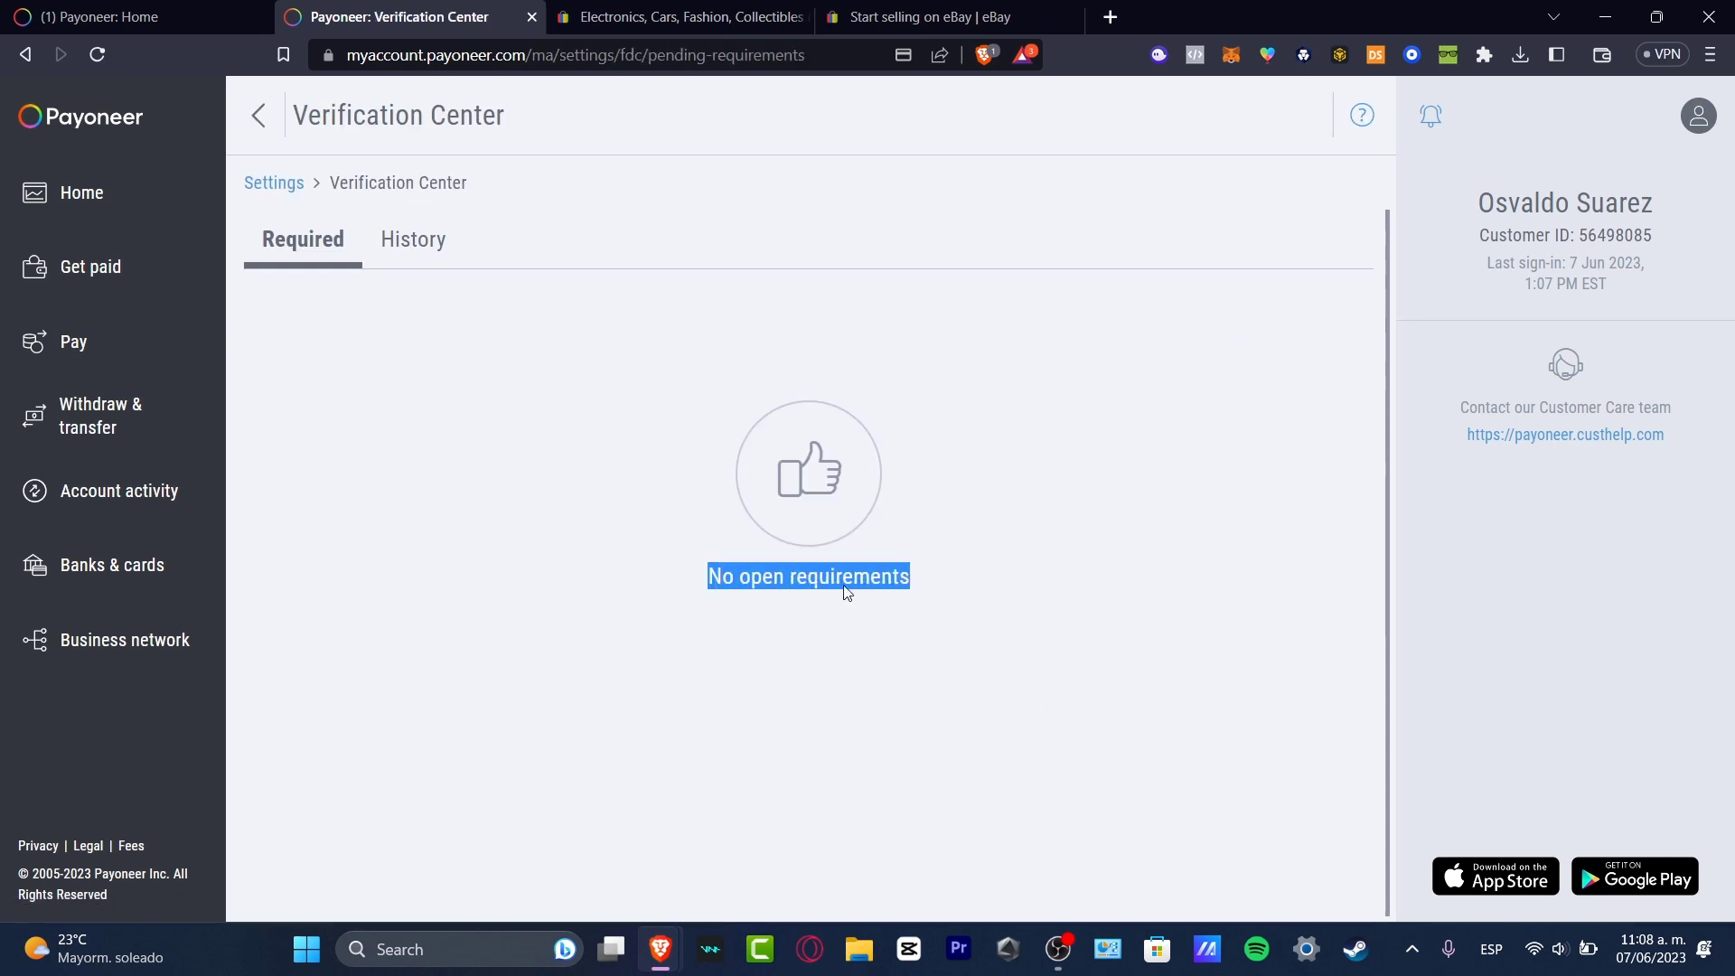
click(705, 367)
- Confirm the utility bill requirement is Approved in verification History, then return to eBay
click(401, 237)
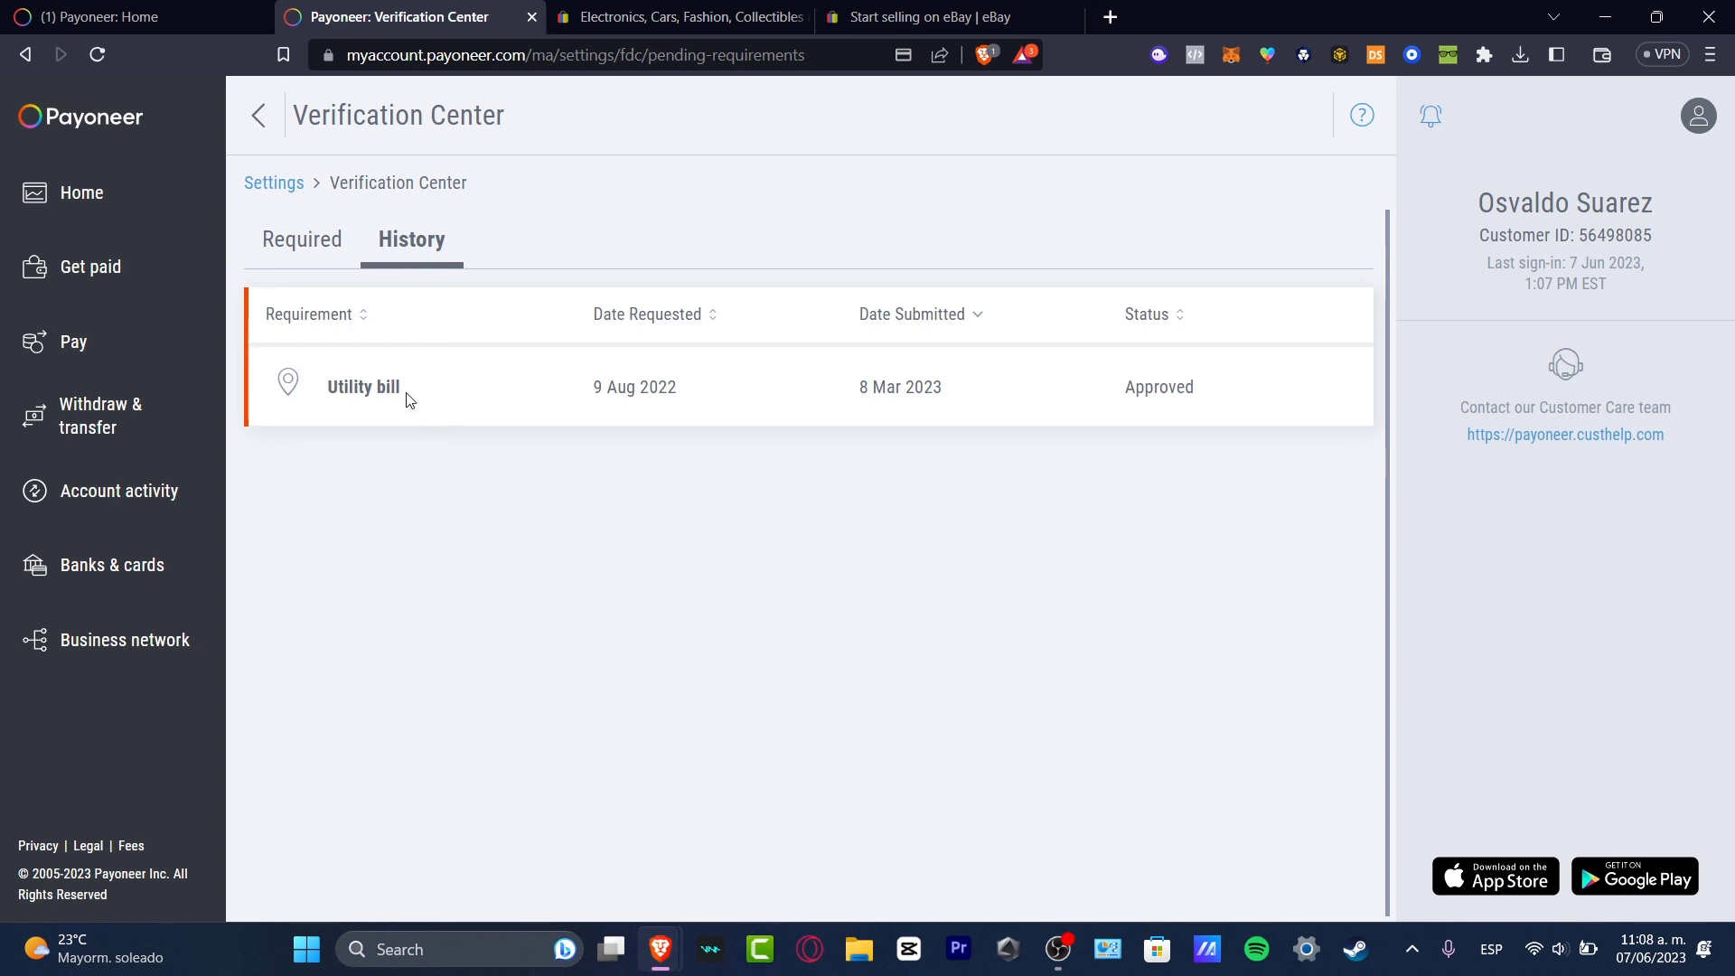
click(336, 245)
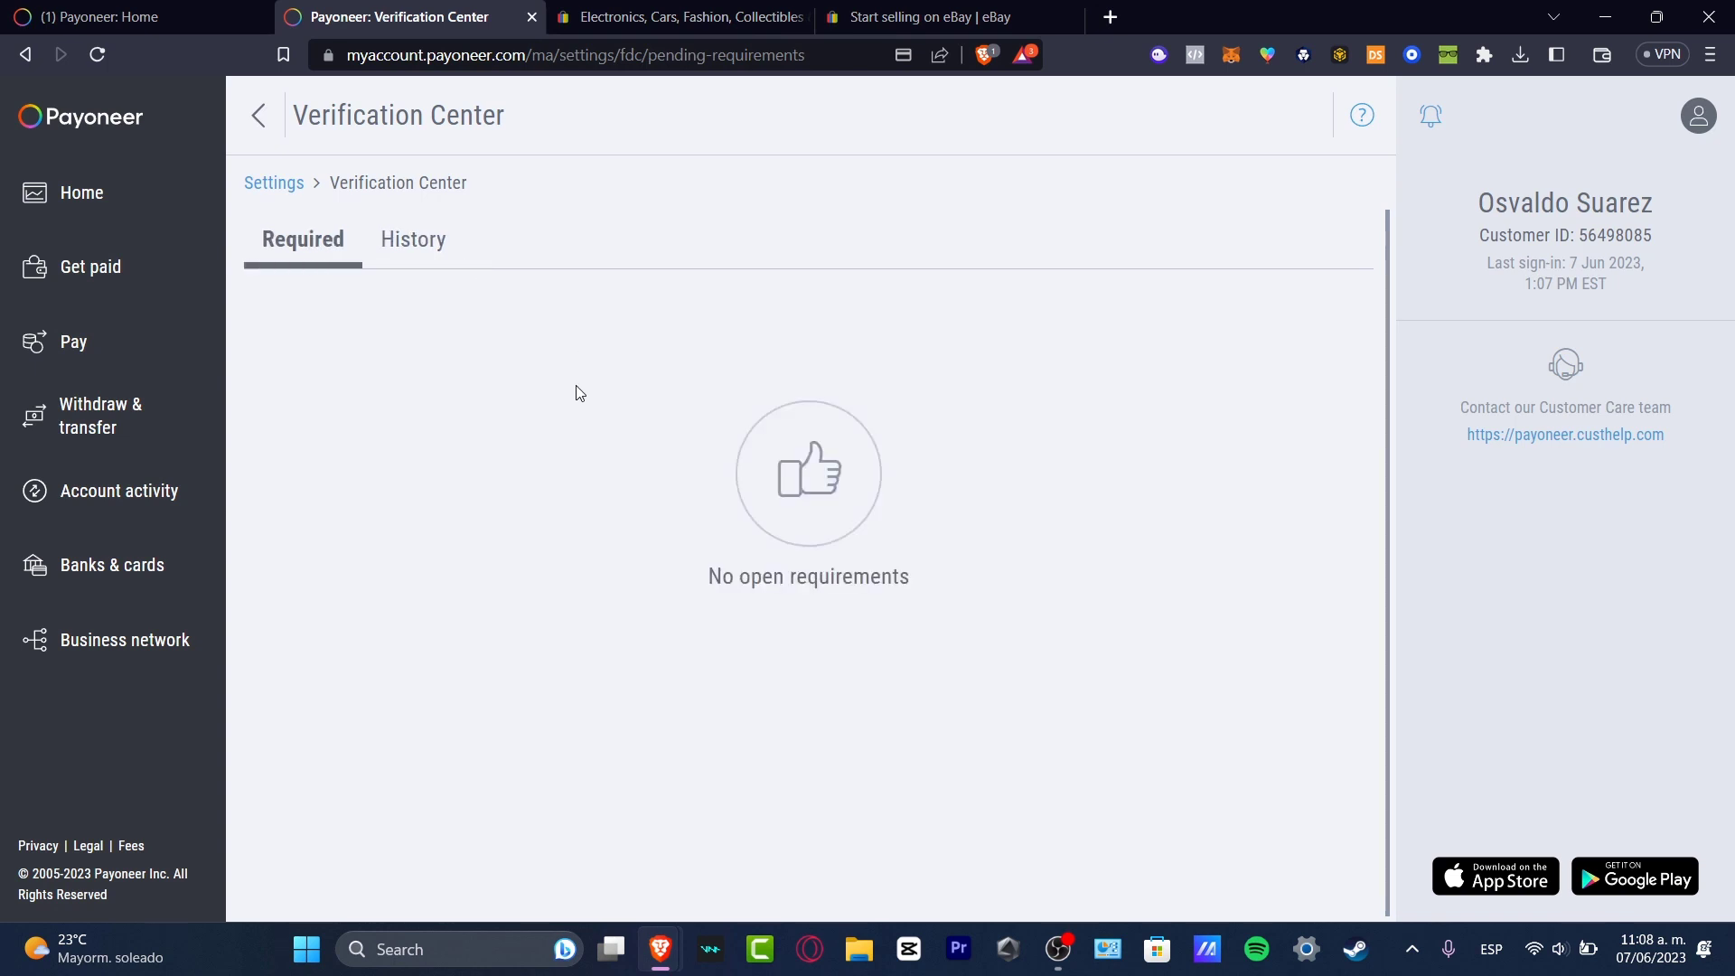
click(423, 242)
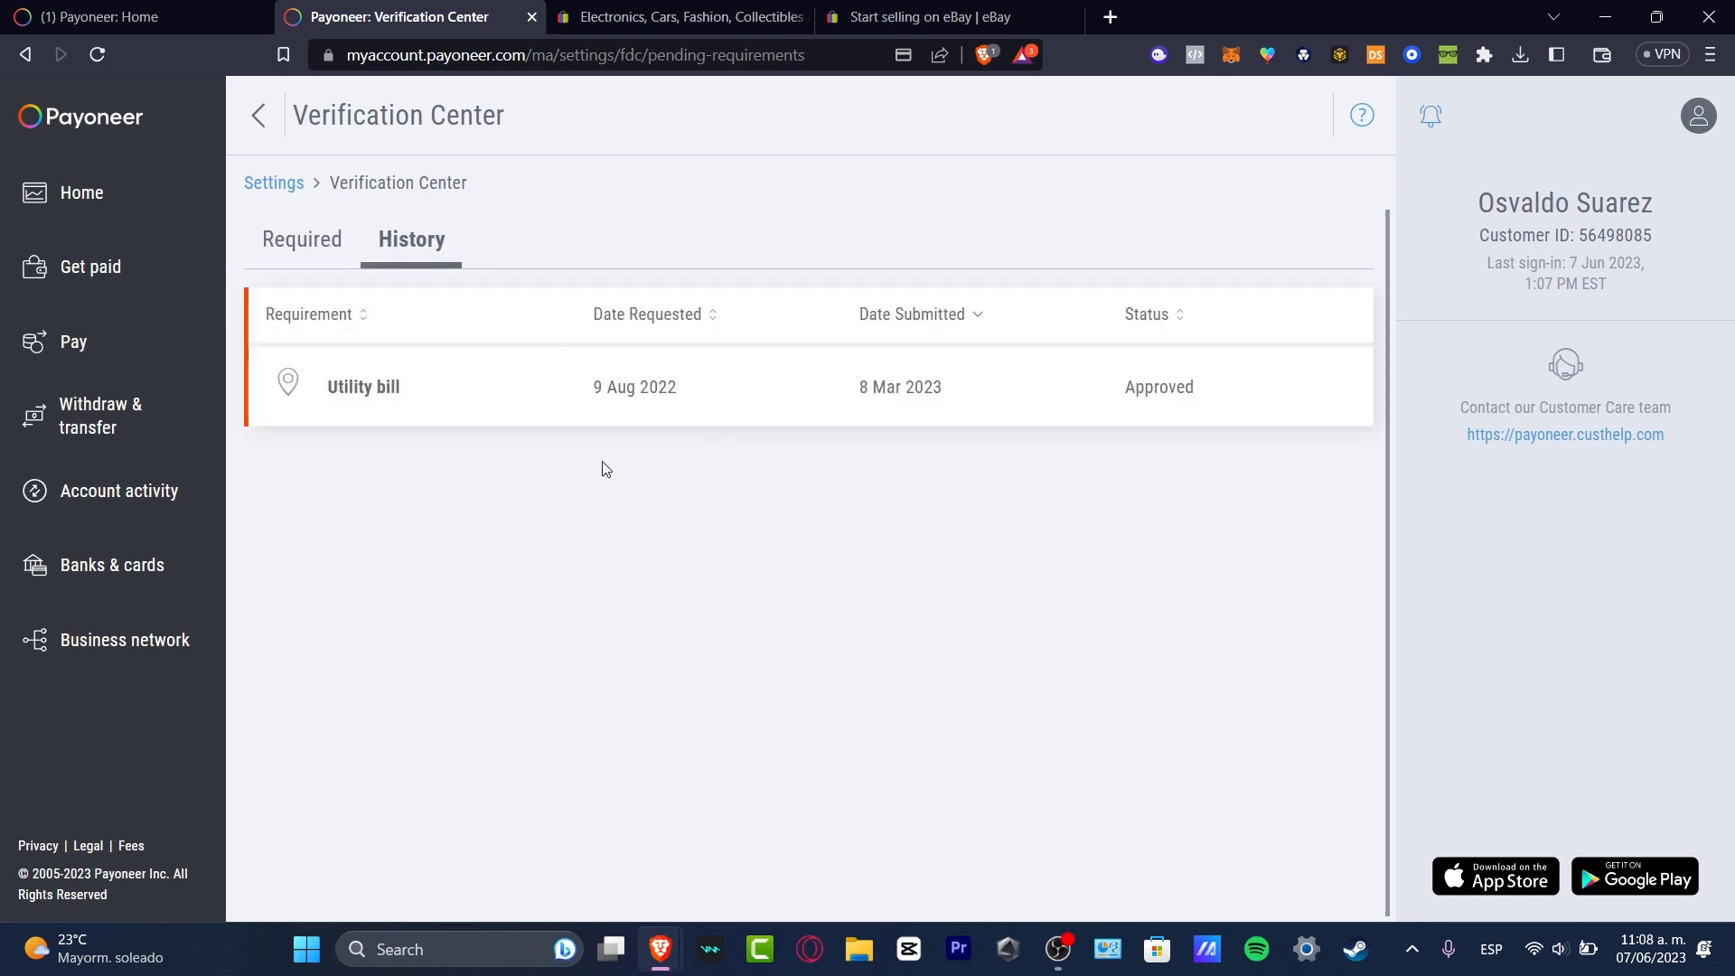
drag(702, 380, 1210, 381)
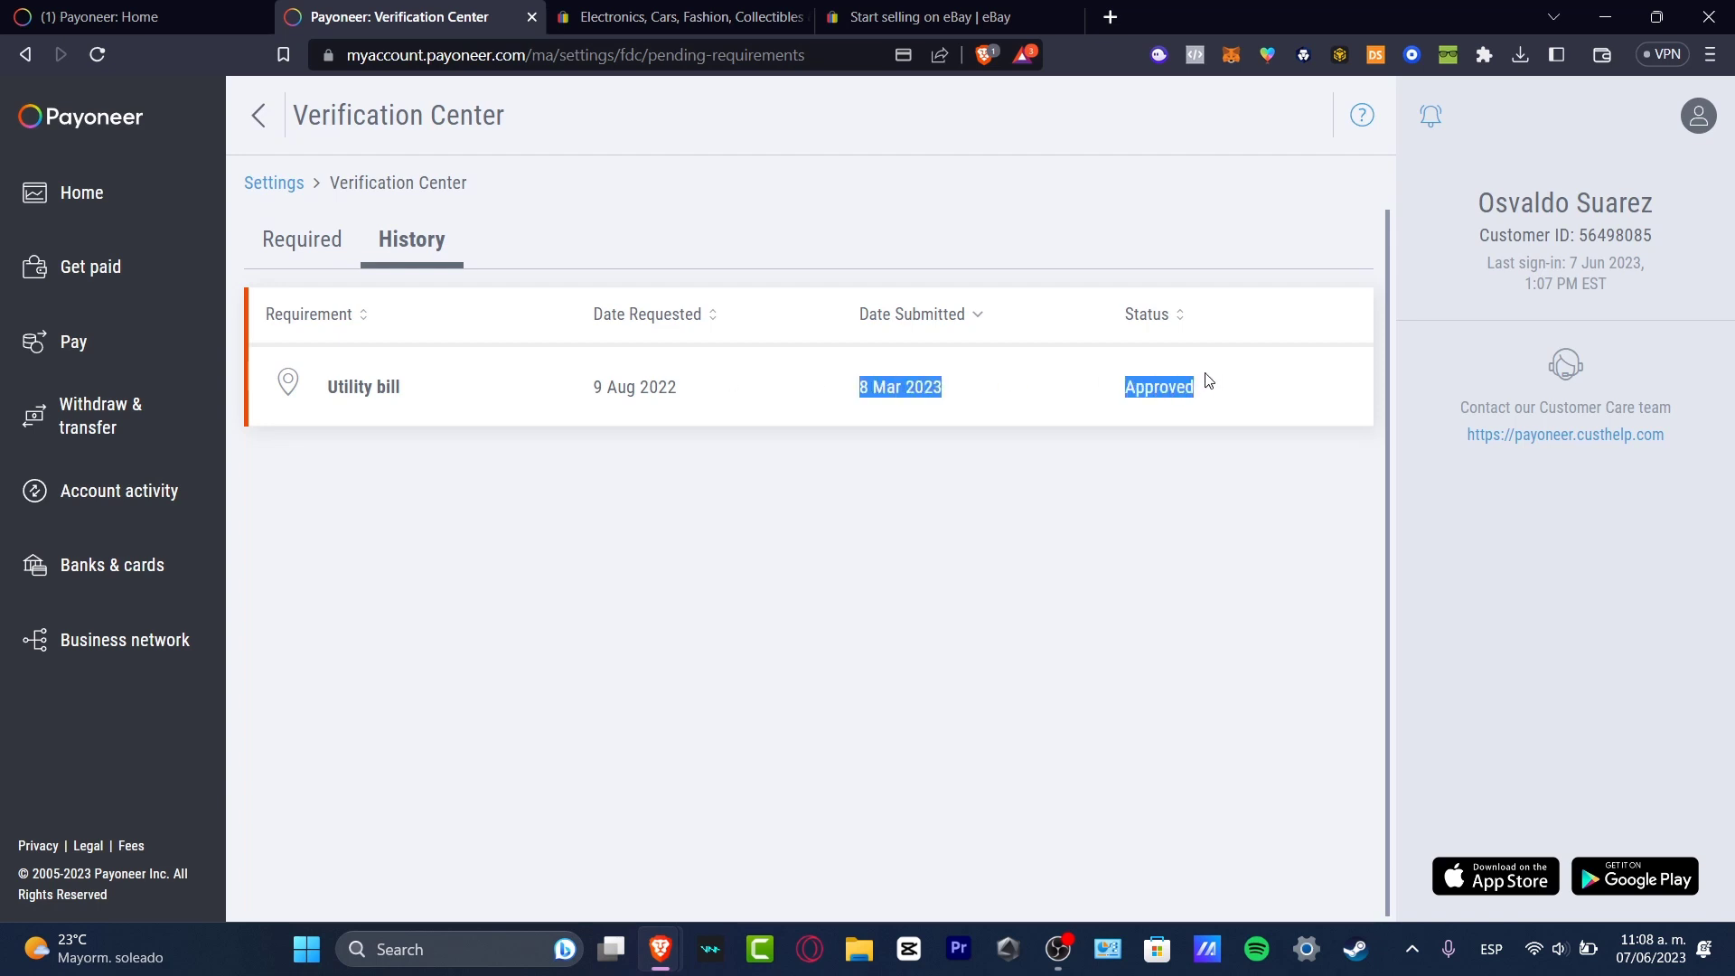
click(282, 237)
click(575, 13)
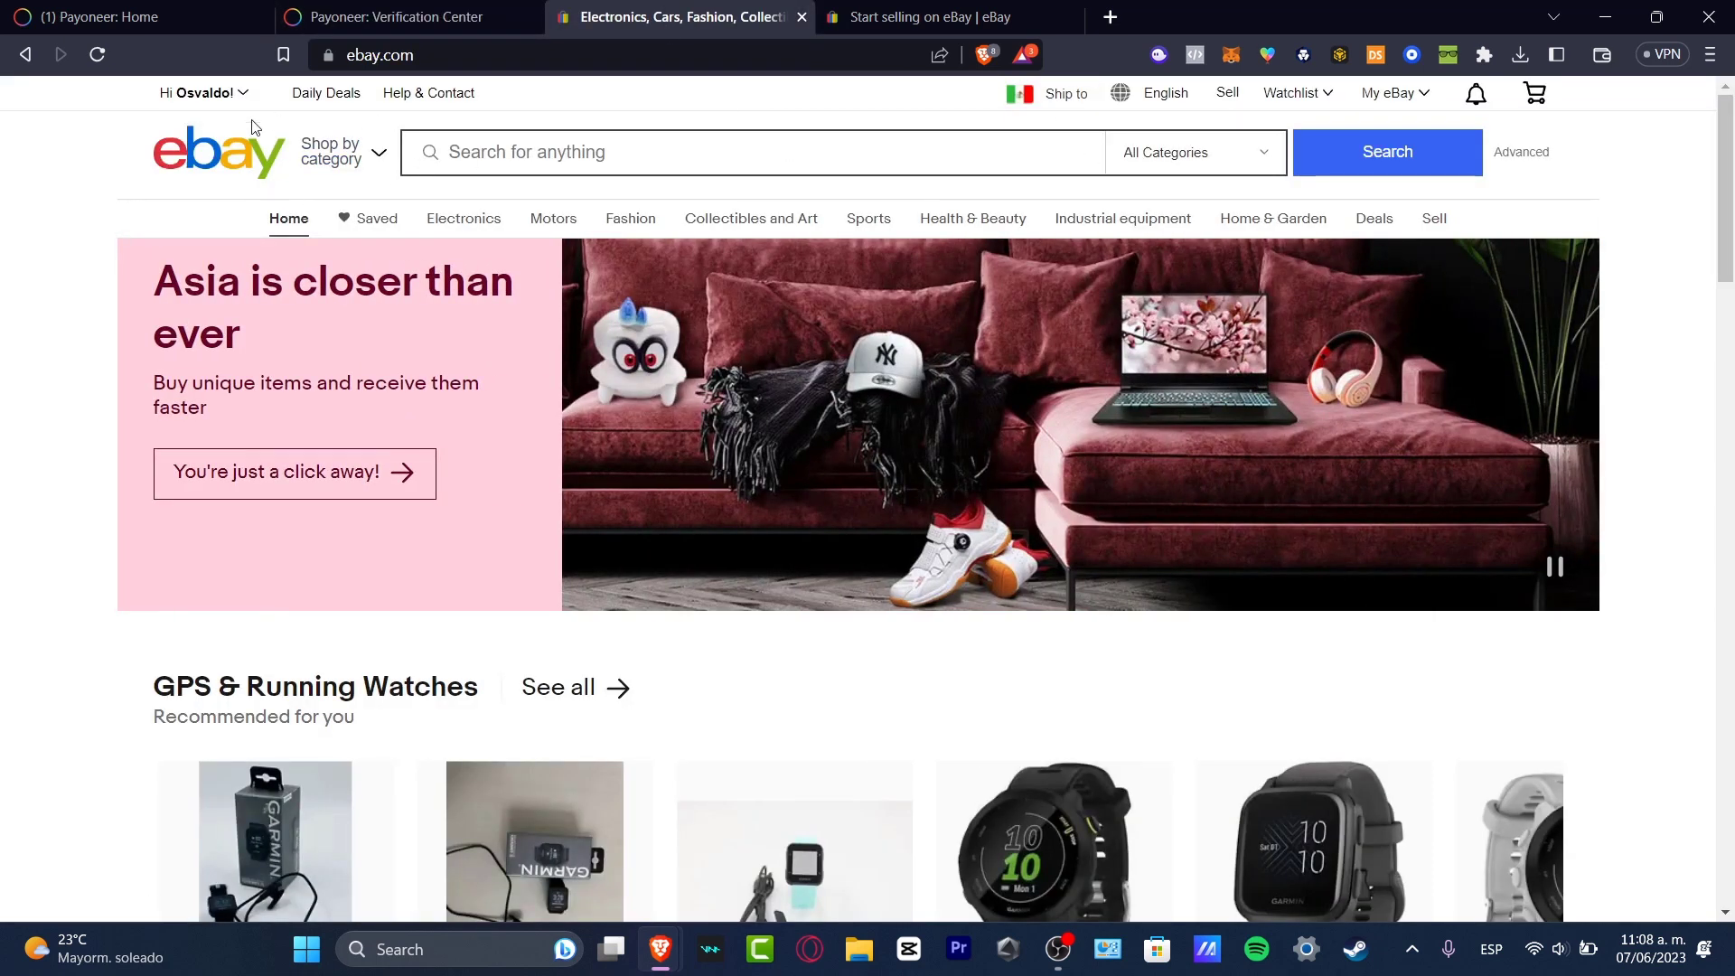
- Open eBay's Seller Dashboard via Account settings, which prompts selling a first item
mouse_move(268, 115)
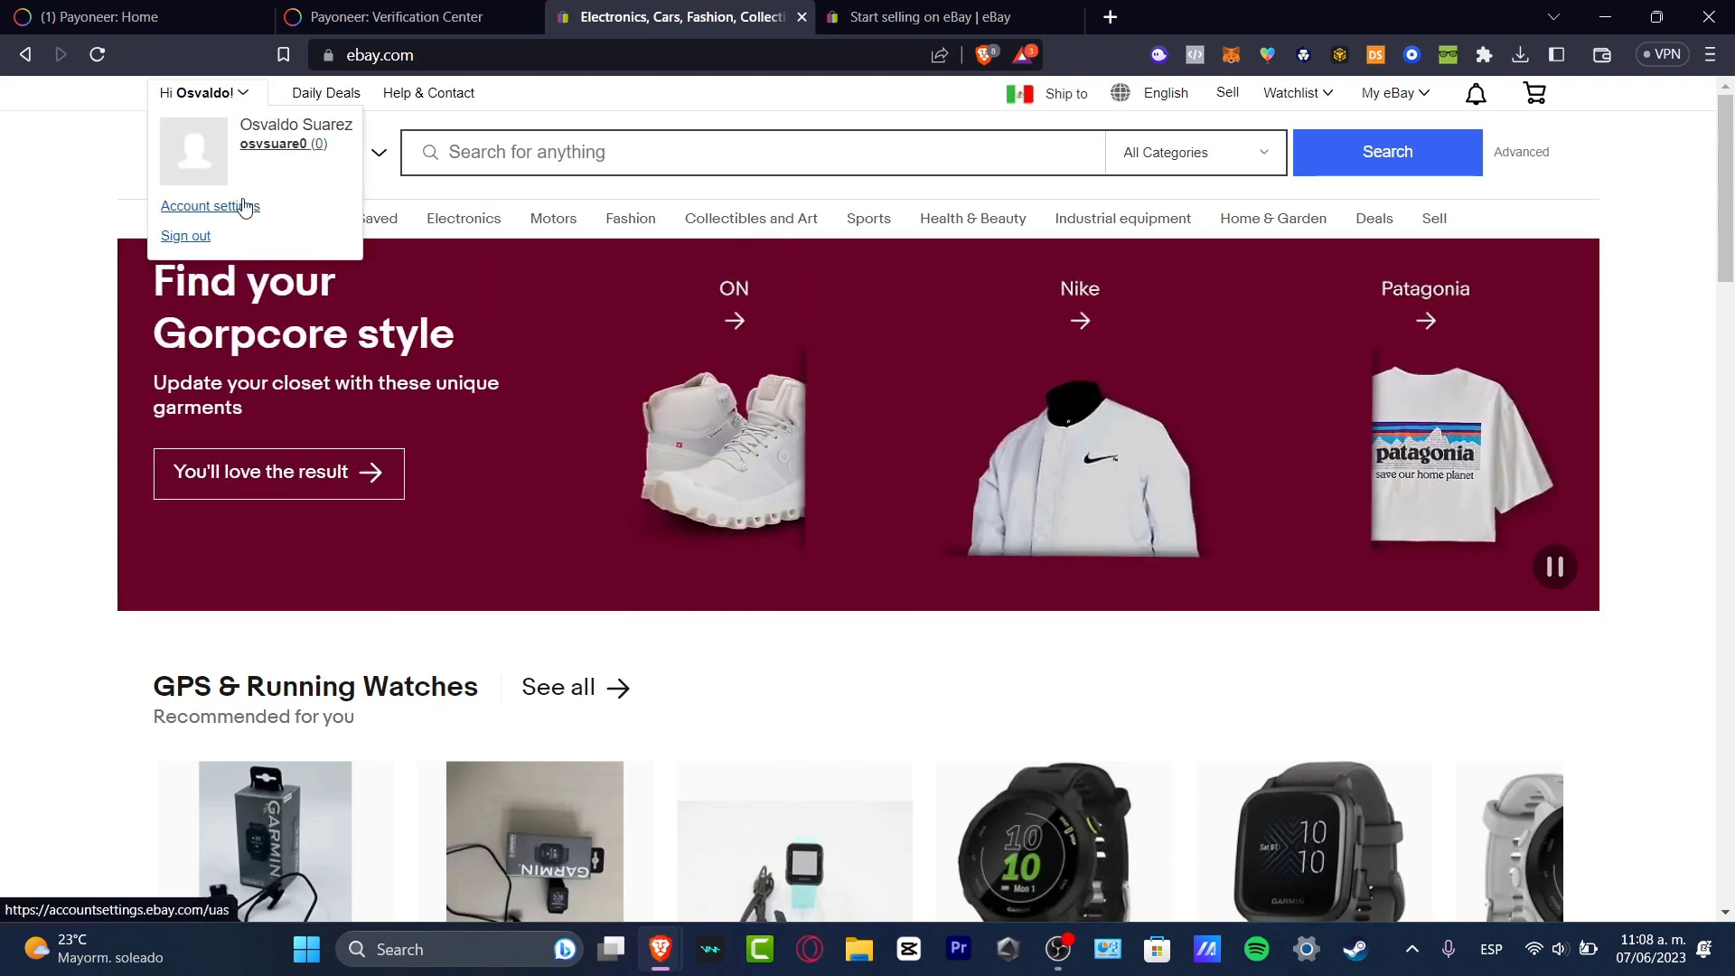
click(241, 206)
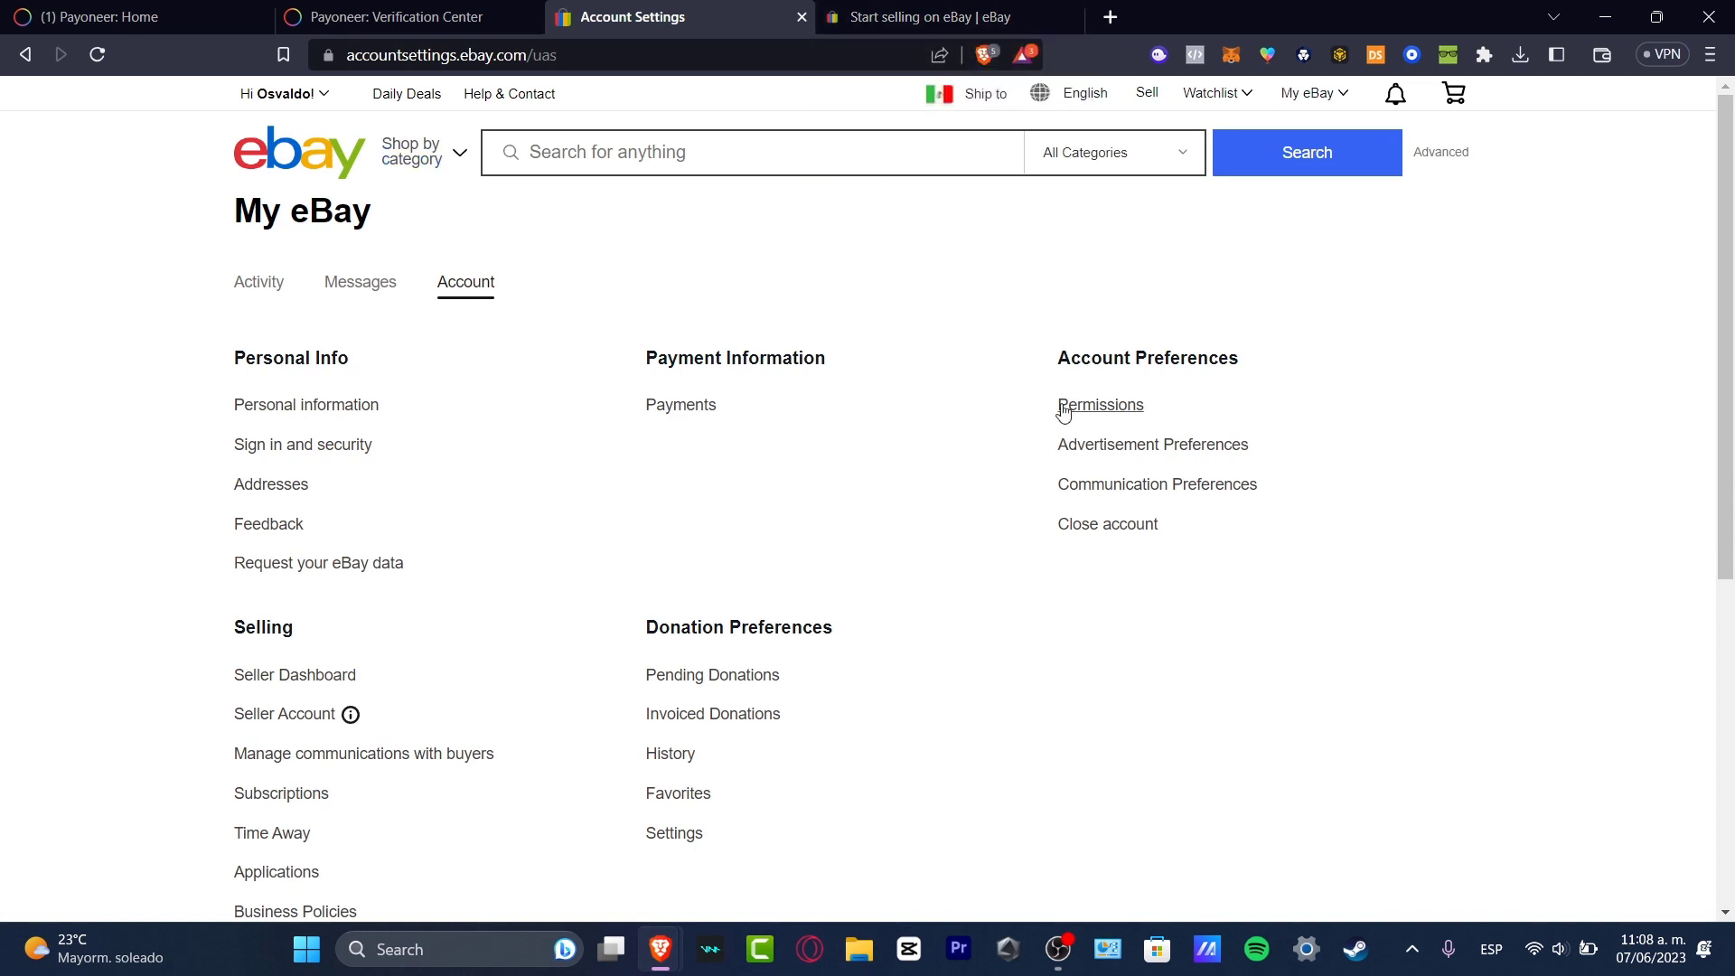
click(353, 678)
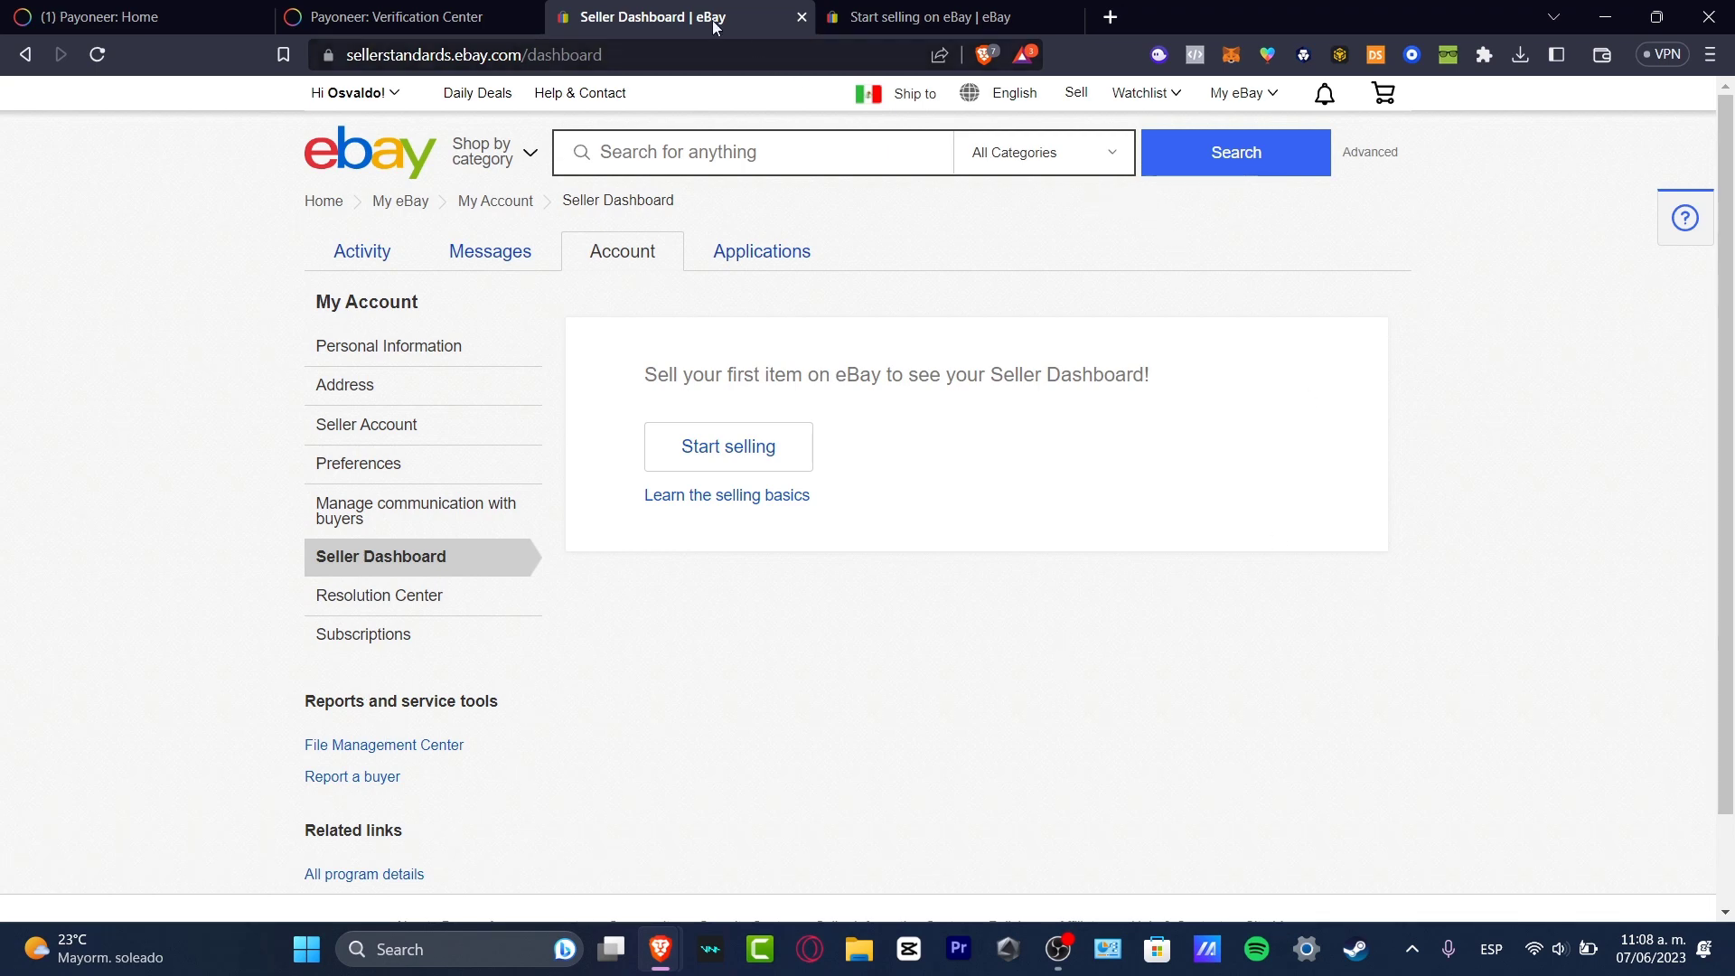
- On Payoneer Home, review Upcoming and Latest transactions and the 0.00 USD, EUR, GBP balances
click(108, 16)
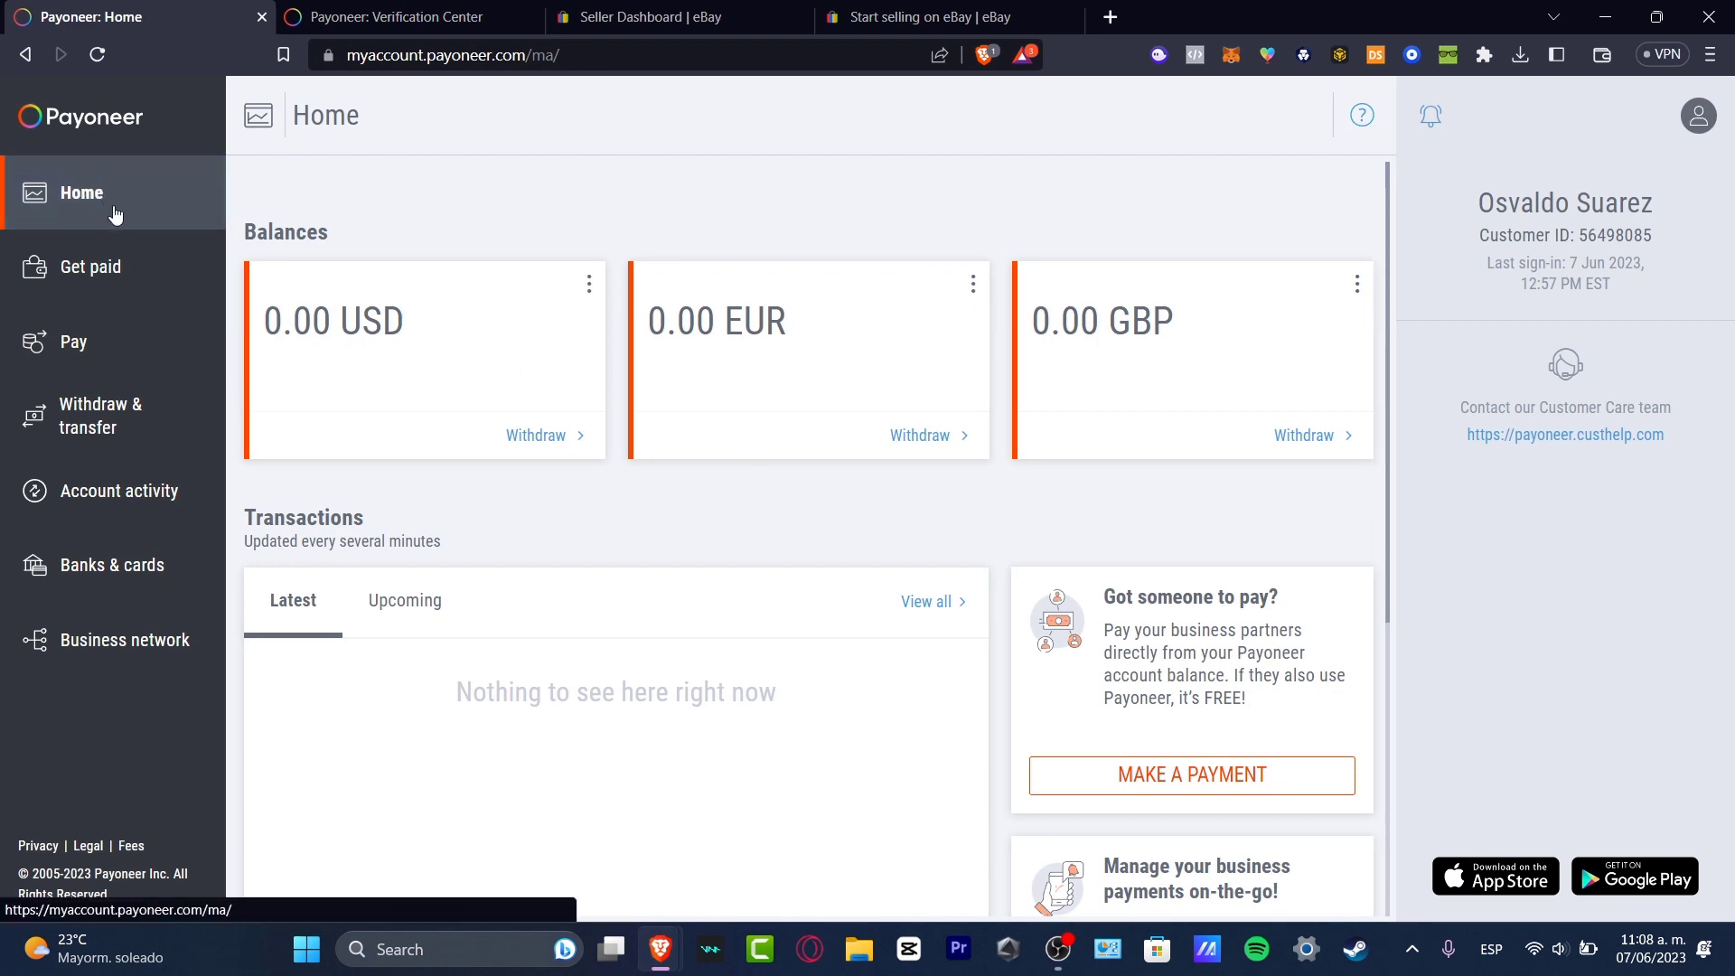
click(408, 628)
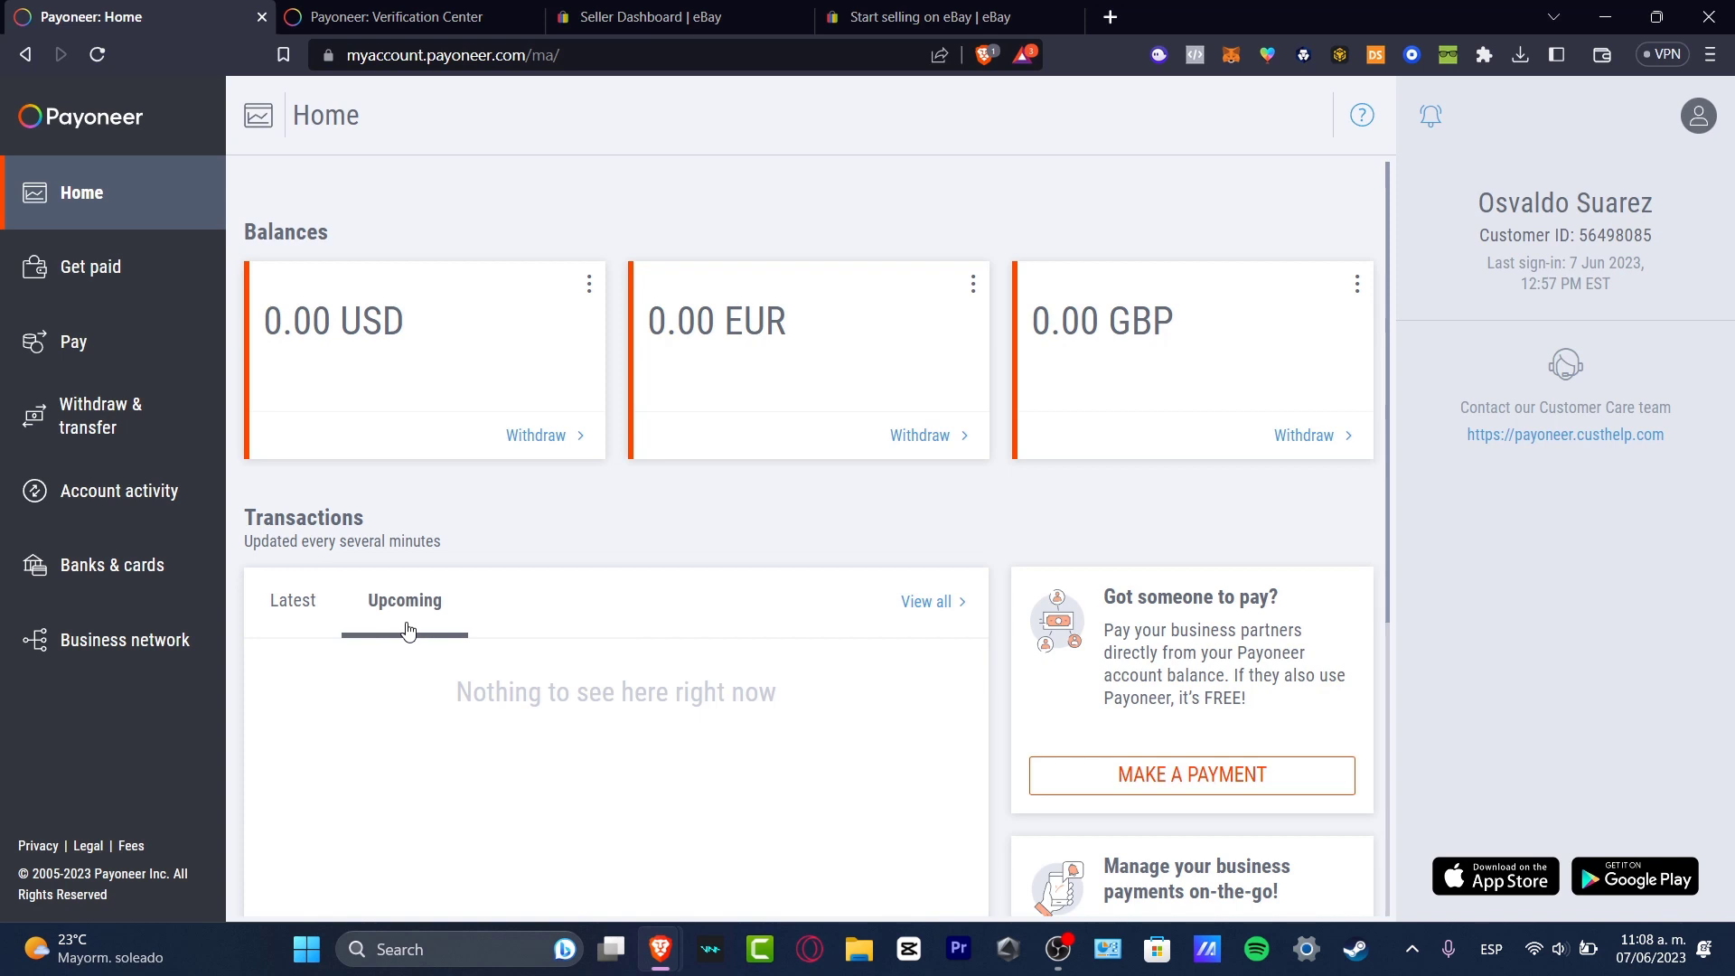
click(288, 620)
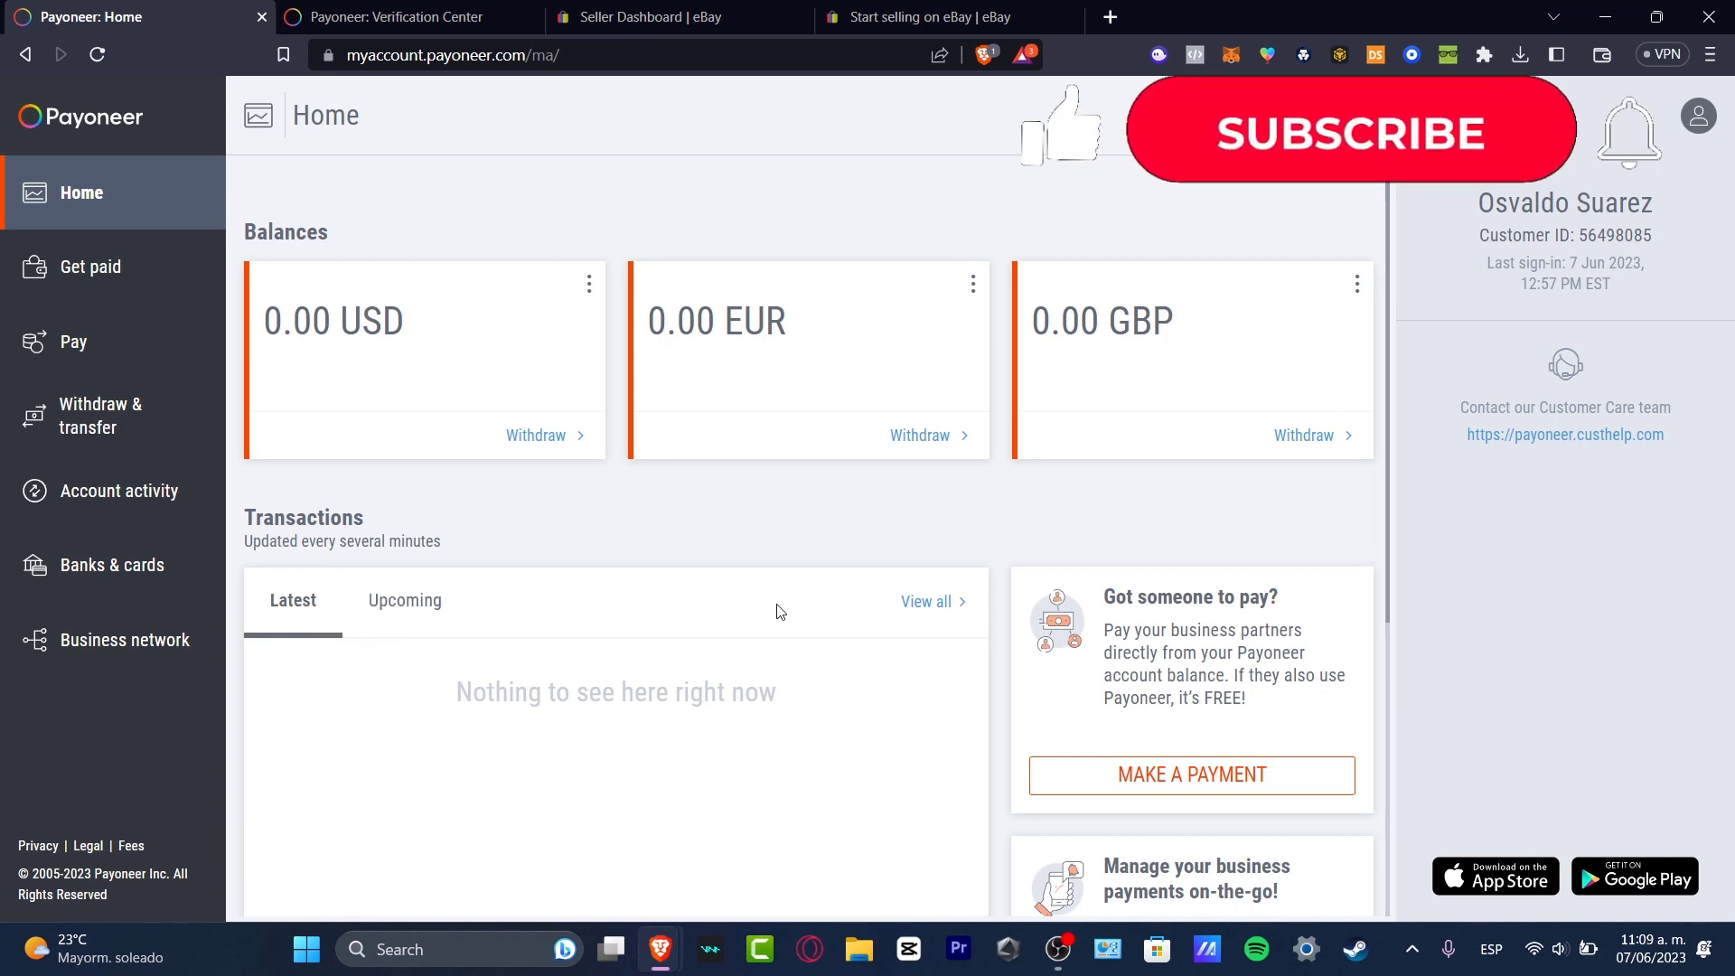
scroll(856, 612, down, 3)
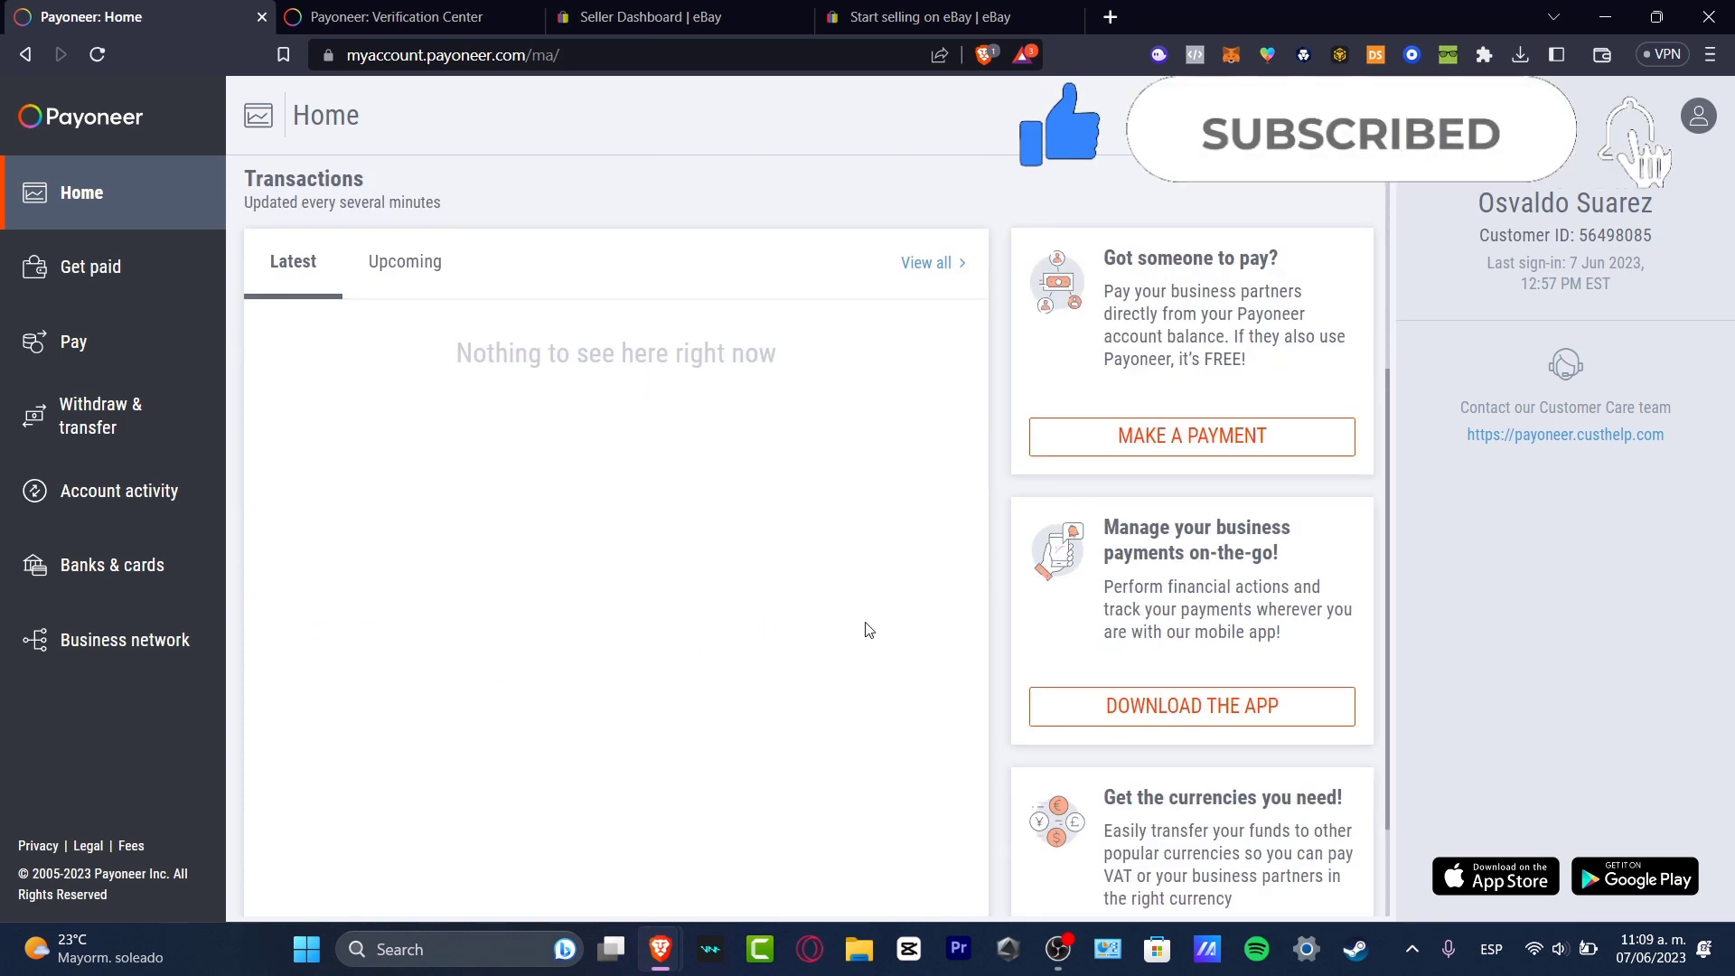
scroll(733, 587, down, 2)
scroll(759, 443, up, 5)
scroll(1119, 514, down, 5)
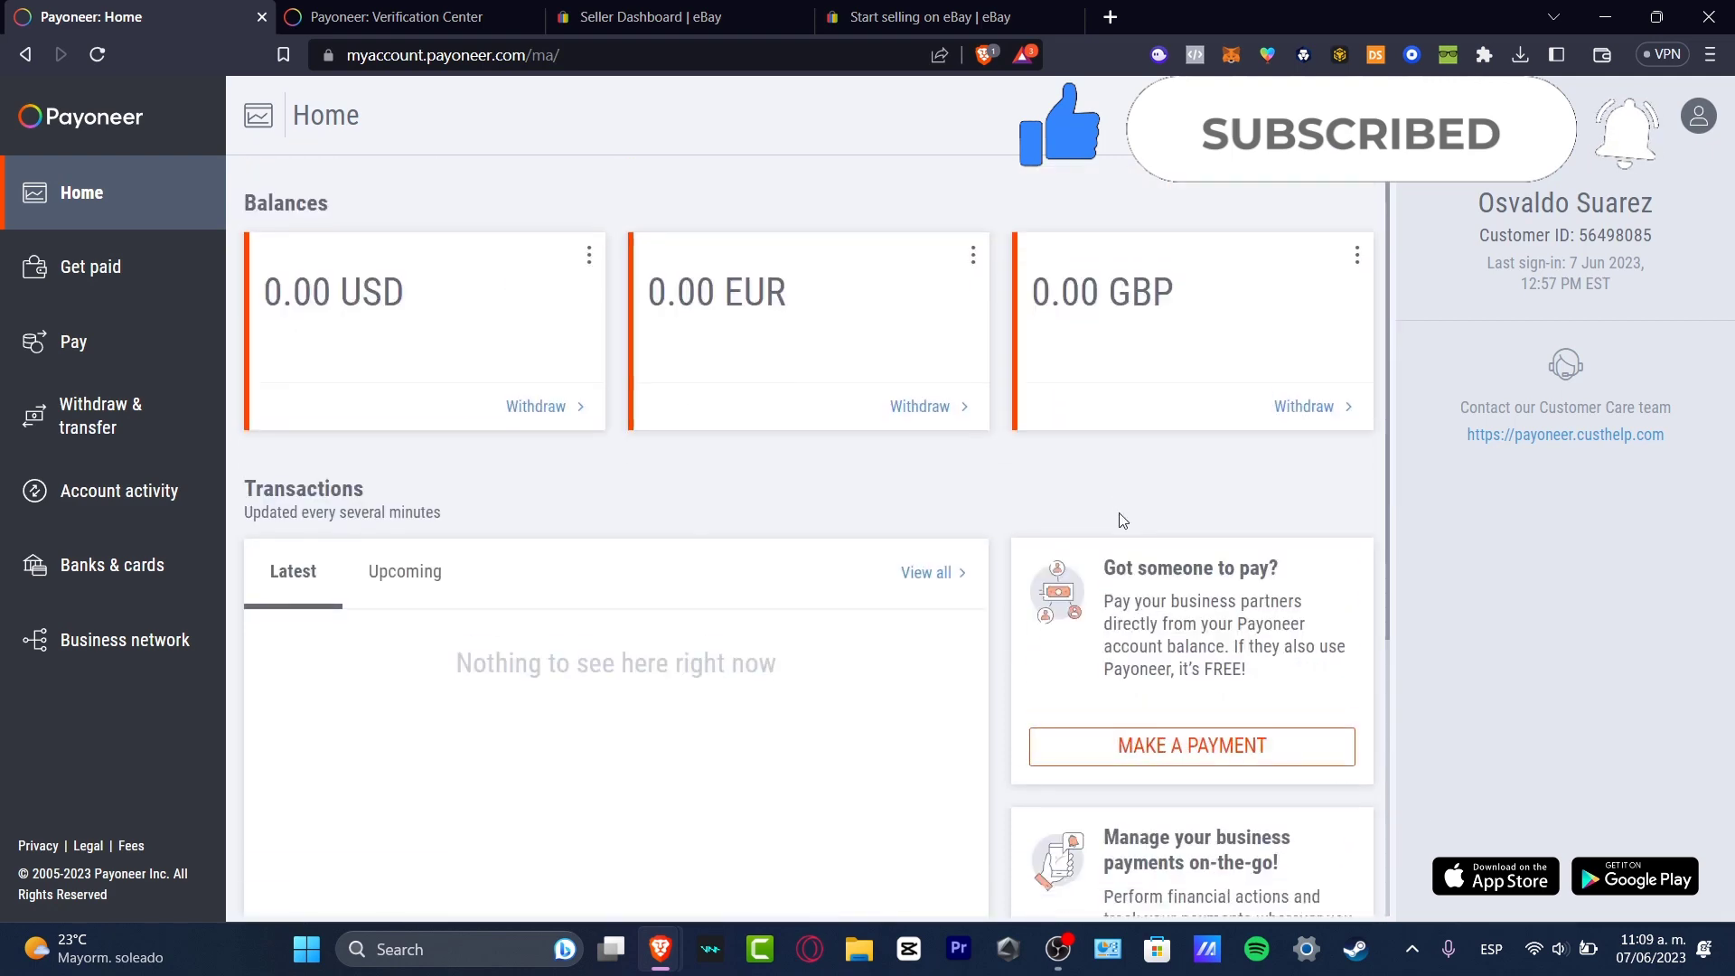